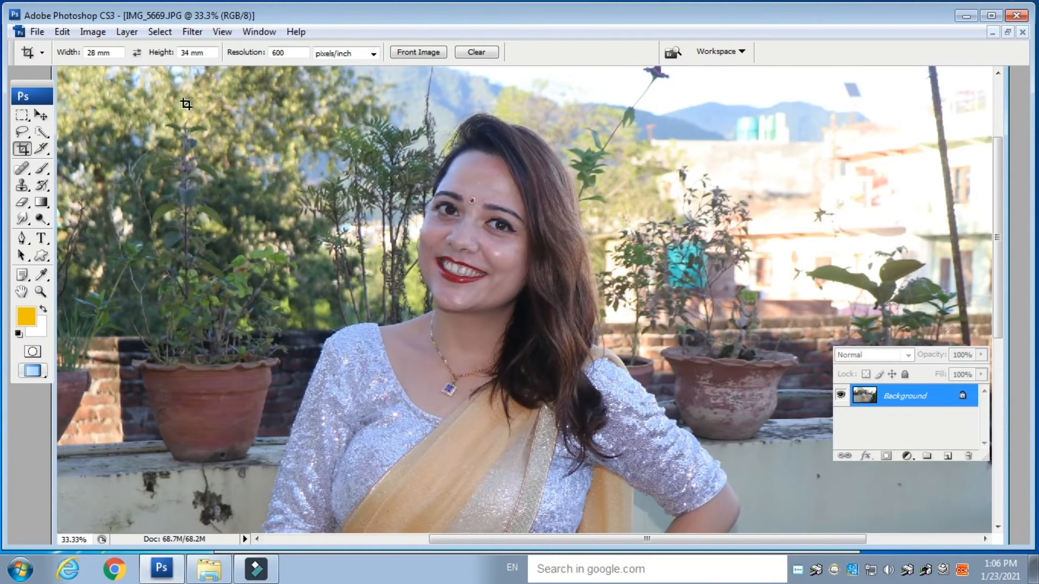
# - Apply Smart Sharpen to the photo with its default settings, amount 100% and radius 2.9 pixels
pyautogui.click(192, 31)
pyautogui.moveTo(336, 271)
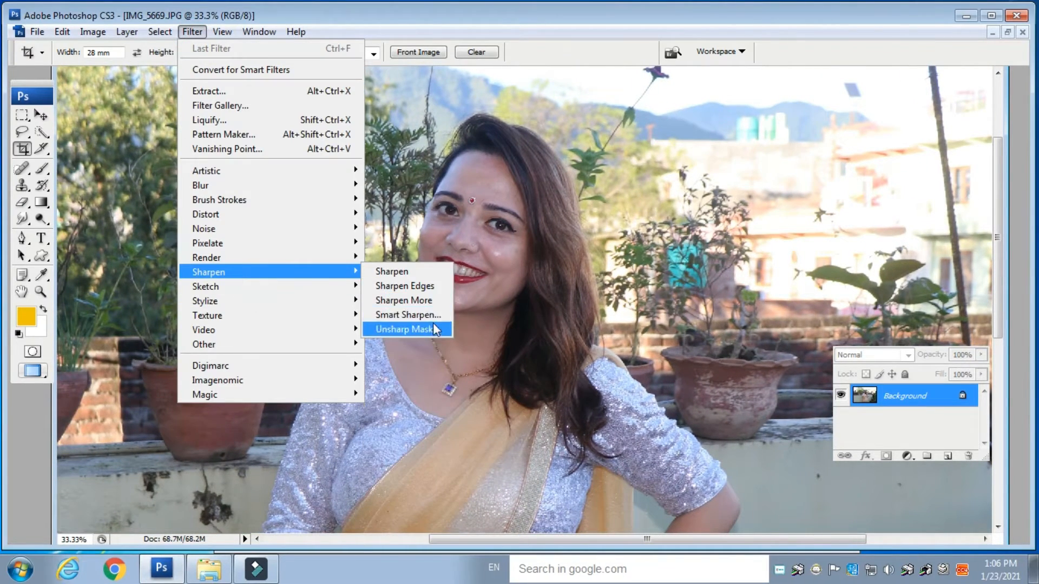
pyautogui.click(430, 315)
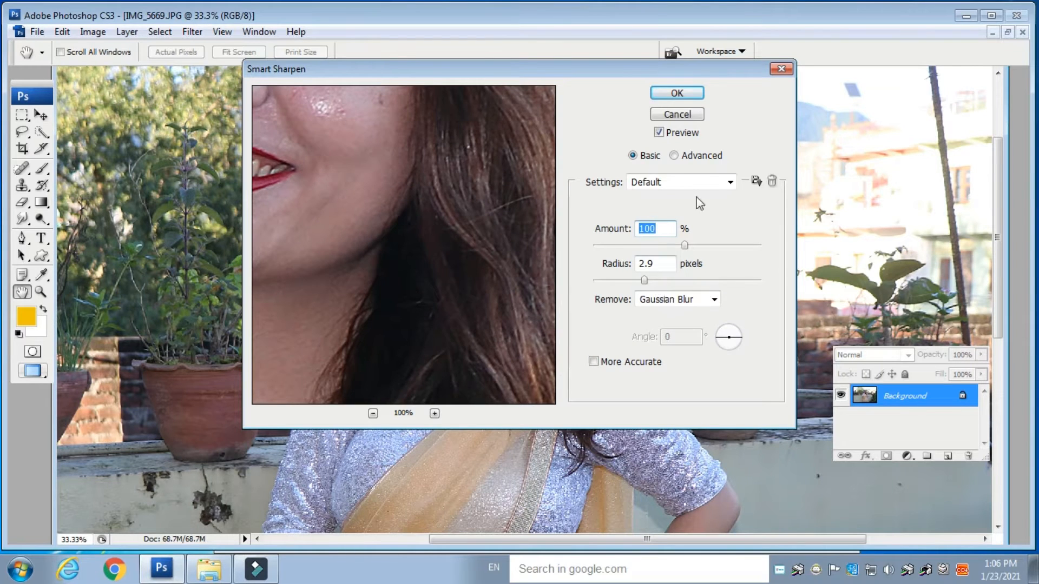
pyautogui.click(677, 93)
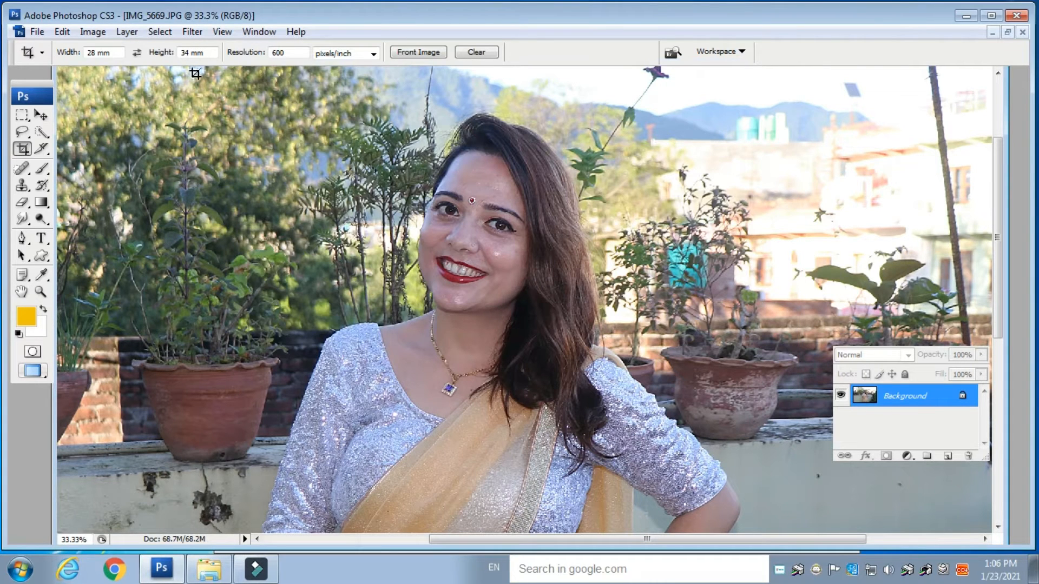
# - Duplicate the background layer and apply a High Pass filter to the copy
pyautogui.hotkey('ctrl', 'j')
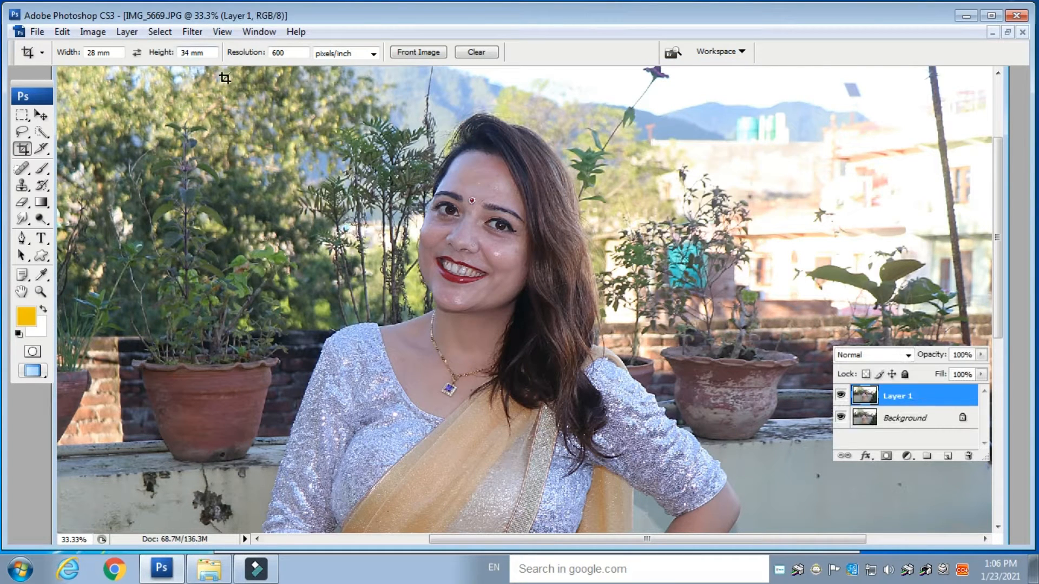
pyautogui.click(192, 31)
pyautogui.moveTo(242, 349)
pyautogui.click(399, 358)
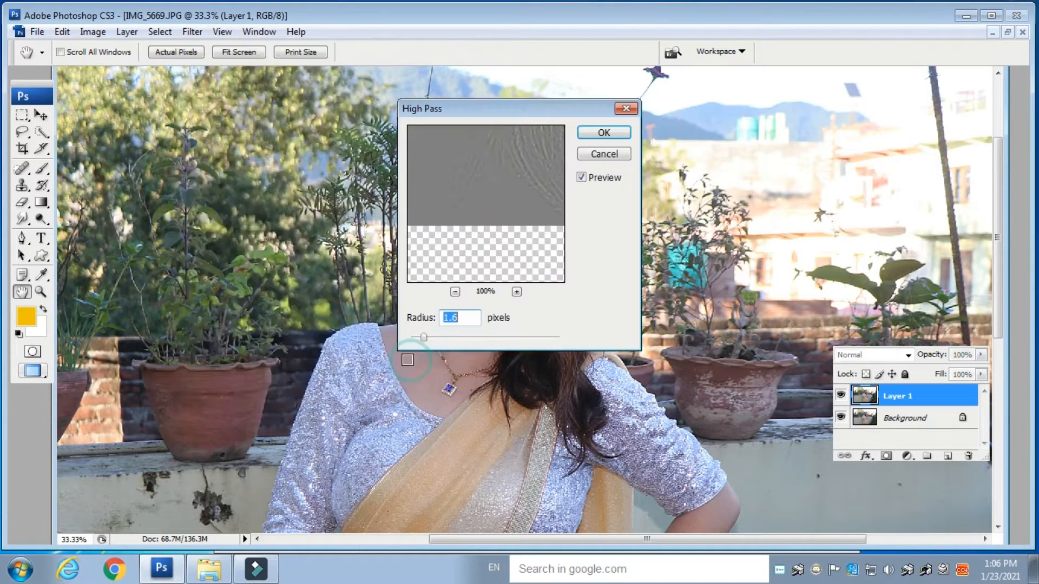
pyautogui.moveTo(608, 316); pyautogui.dragTo(632, 317)
pyautogui.click(789, 112)
pyautogui.press('c')
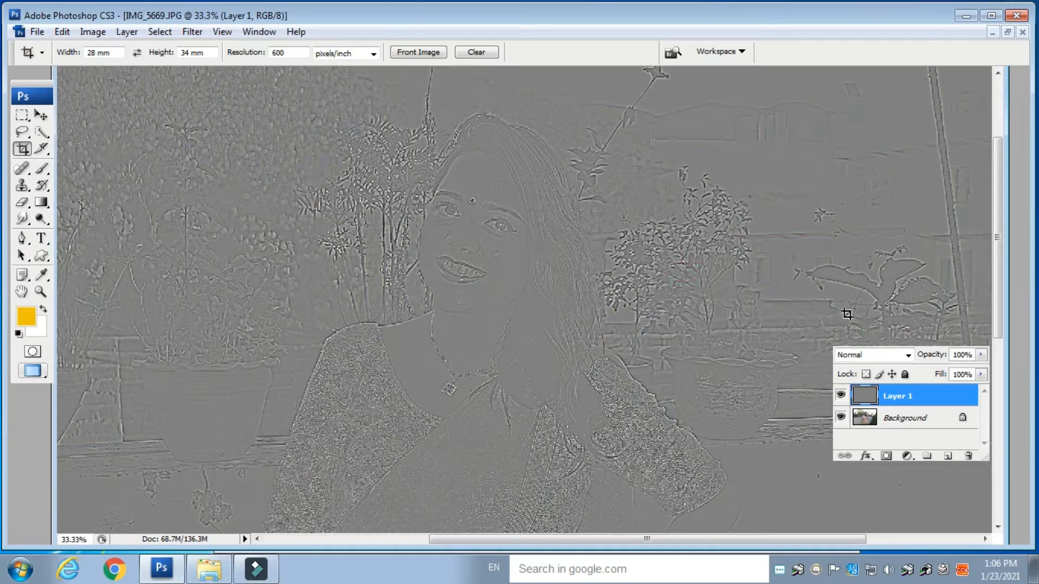
# - Set the high-pass layer's blend mode to Linear Light
pyautogui.click(874, 354)
pyautogui.click(876, 235)
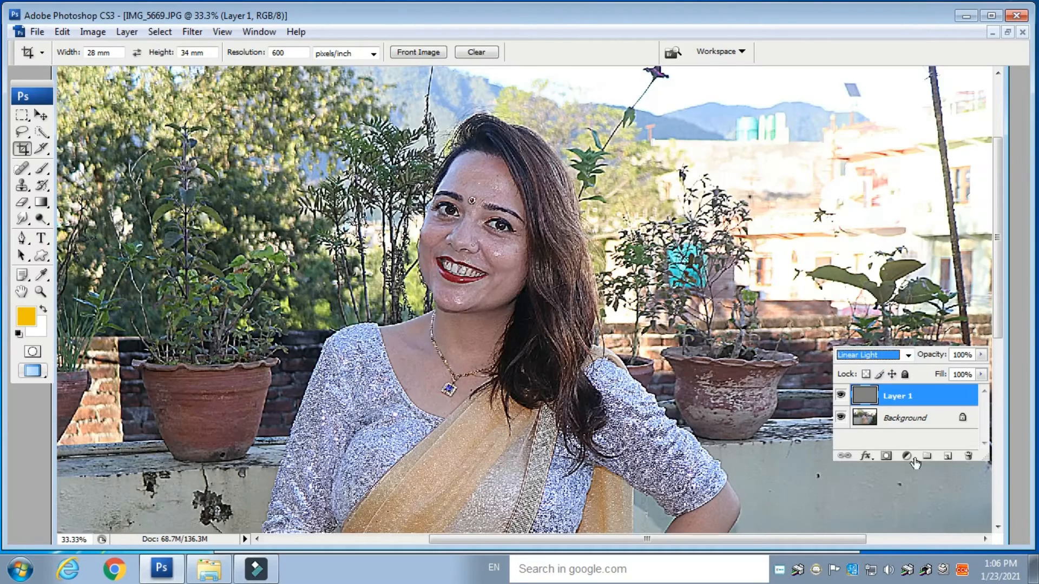
pyautogui.hotkey('ctrl', '+')
pyautogui.hotkey('ctrl', '+')
pyautogui.press('space')
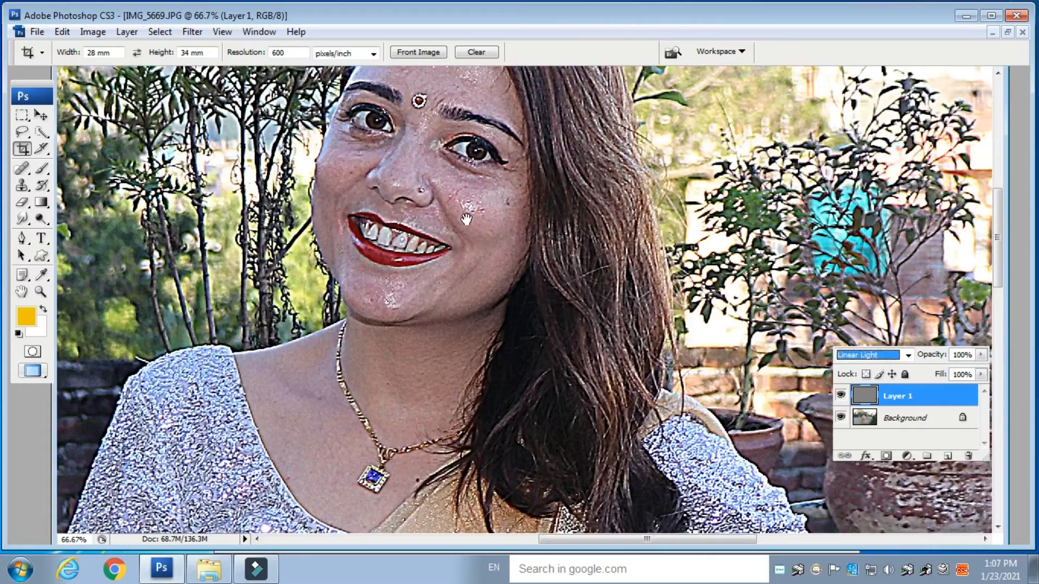
pyautogui.moveTo(466, 220); pyautogui.dragTo(560, 334)
# - Lower the high-pass layer's opacity to 23% and merge it down into the background
pyautogui.click(980, 354)
pyautogui.moveTo(979, 369); pyautogui.dragTo(922, 371)
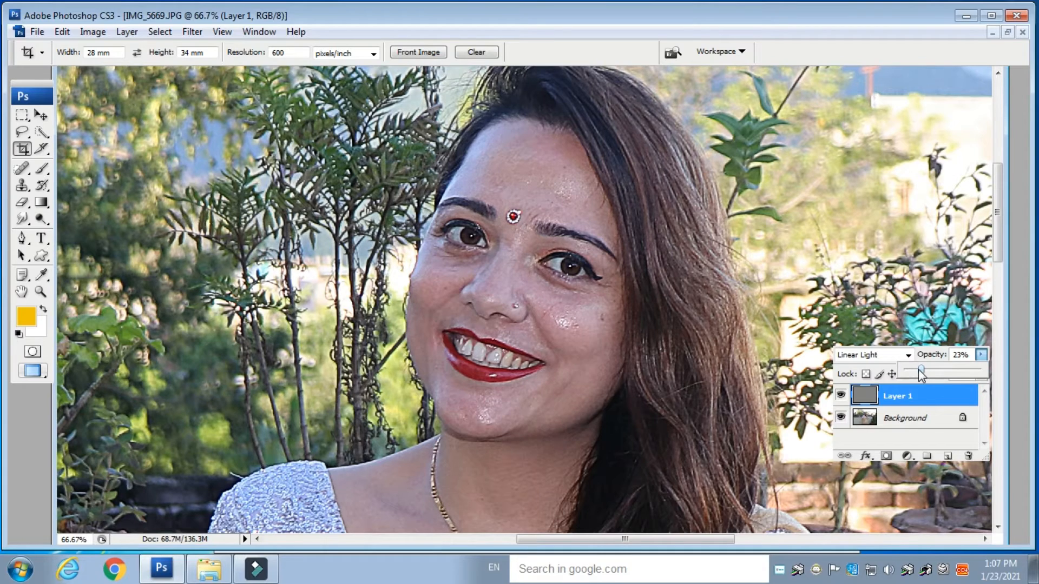
pyautogui.hotkey('ctrl', 'e')
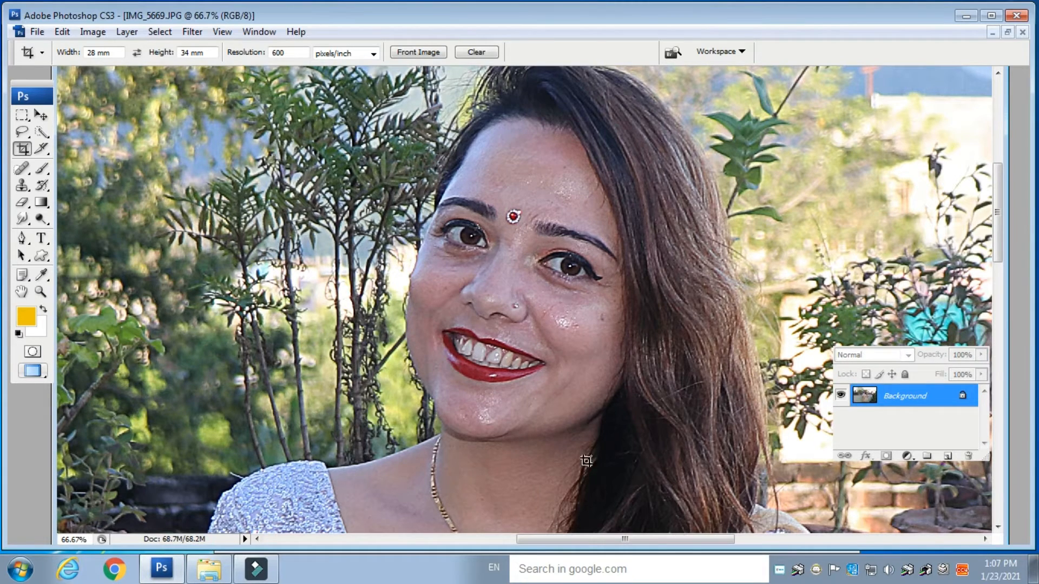
# - Start a Pen tool path along the outer edge of the woman's left arm up to her shoulder
pyautogui.moveTo(571, 387); pyautogui.dragTo(612, 271)
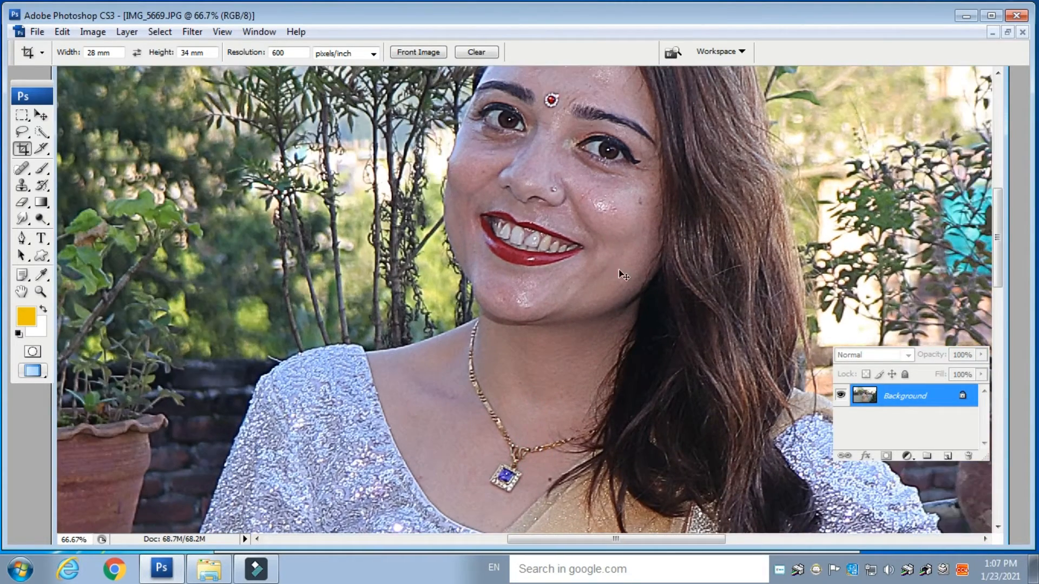
pyautogui.hotkey('ctrl', '-')
pyautogui.hotkey('ctrl', '-')
pyautogui.moveTo(480, 483); pyautogui.dragTo(521, 321)
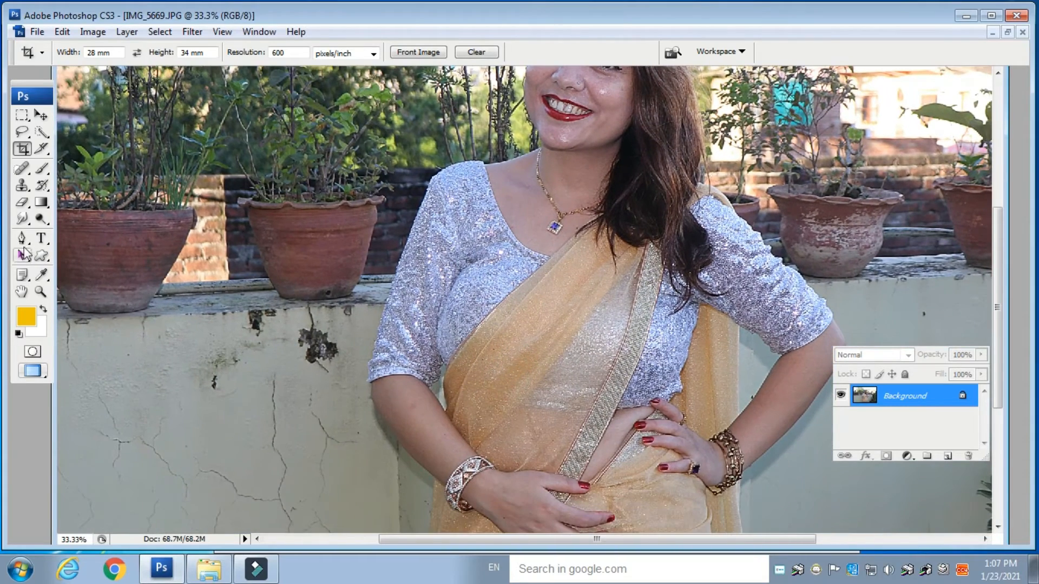
pyautogui.click(21, 238)
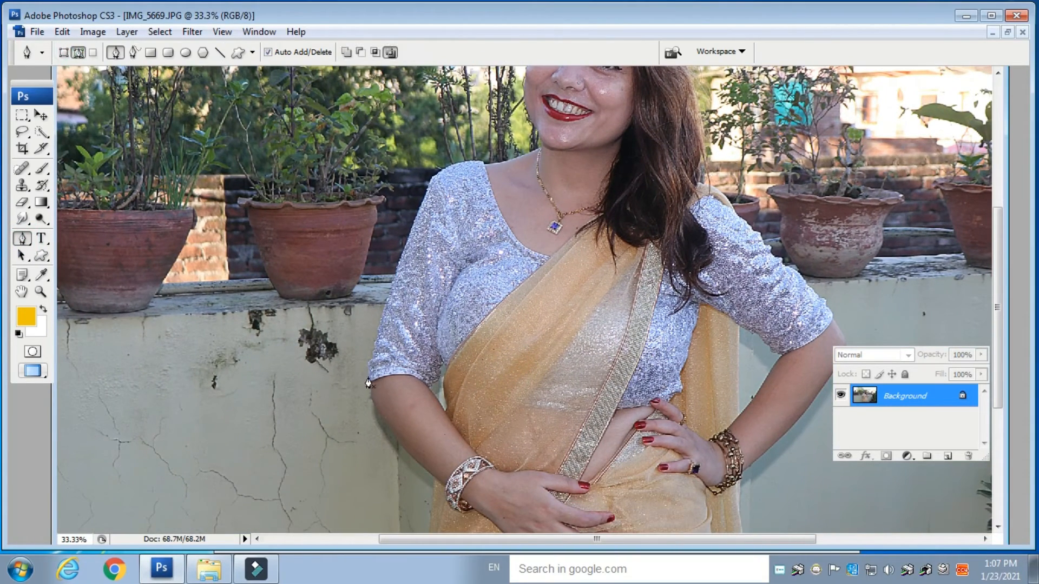
pyautogui.click(391, 292)
pyautogui.click(400, 259)
pyautogui.click(412, 231)
pyautogui.click(422, 205)
pyautogui.click(430, 185)
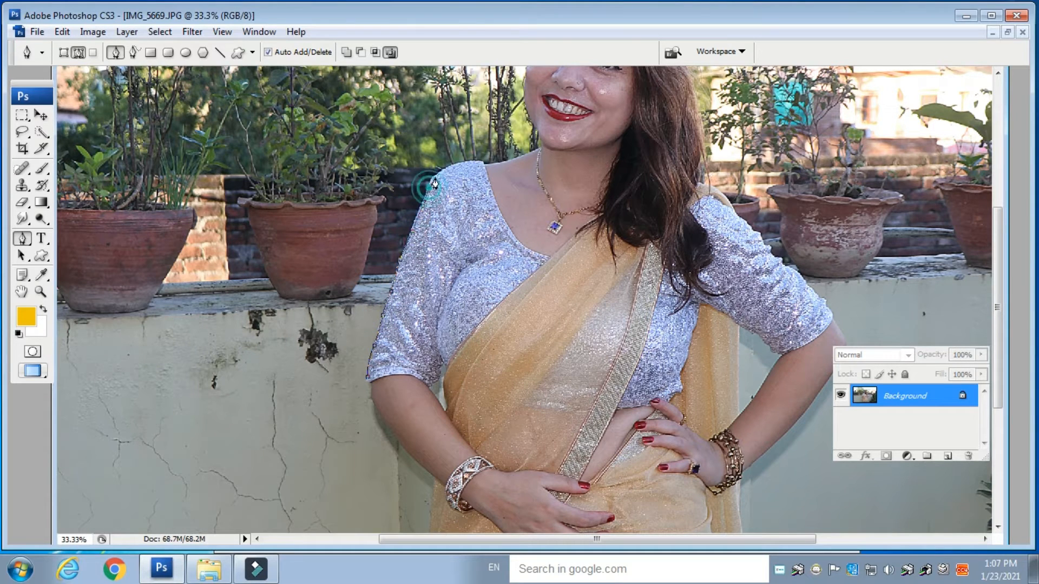
pyautogui.click(445, 174)
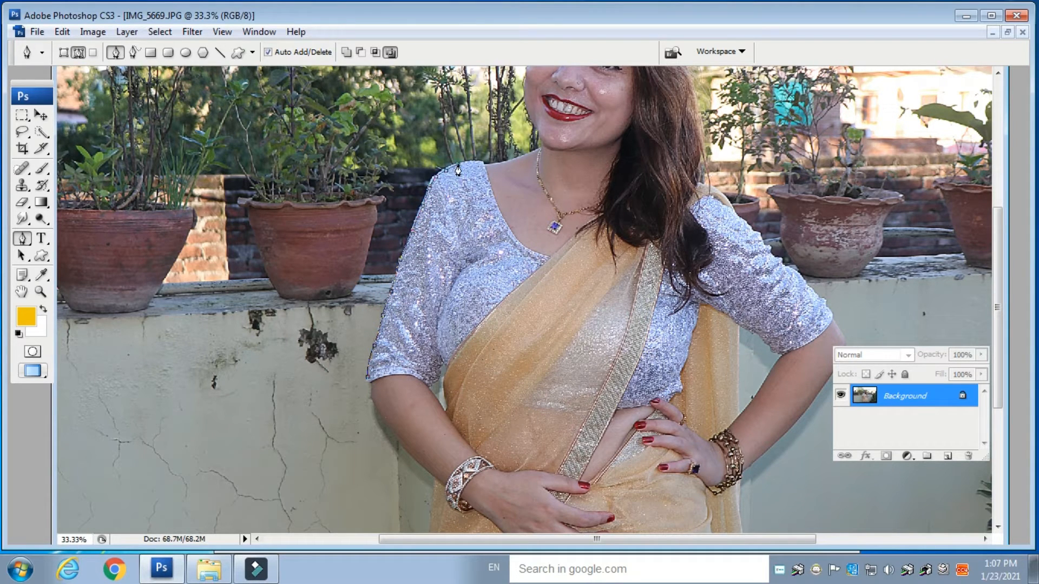
pyautogui.click(470, 164)
# - Continue the path along the shoulder, neckline and jaw up to the side of the face
pyautogui.hotkey('ctrl', '+')
pyautogui.hotkey('ctrl', '+')
pyautogui.hotkey('ctrl', '+')
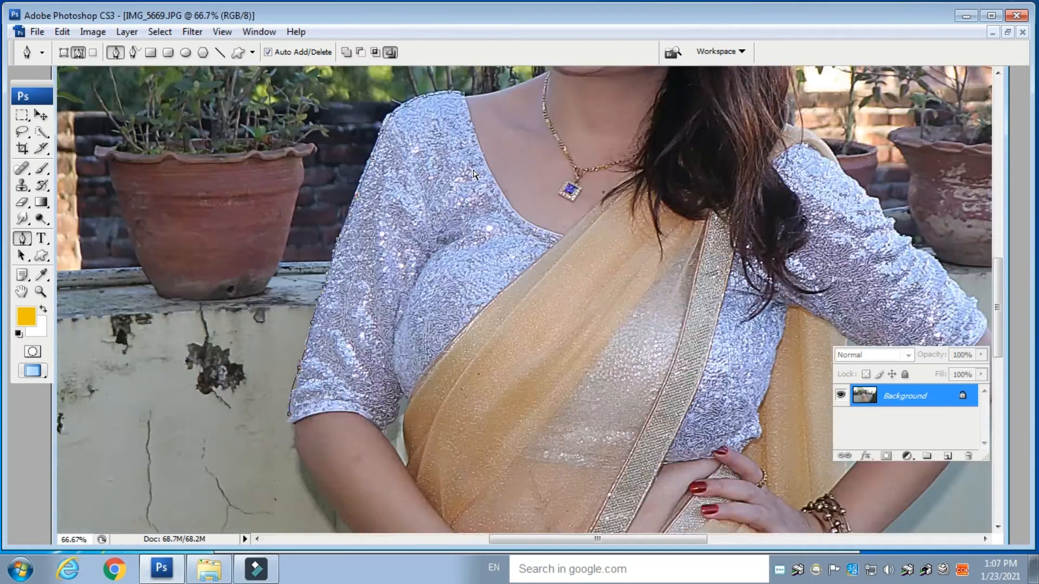
pyautogui.scroll(10, 427, 157)
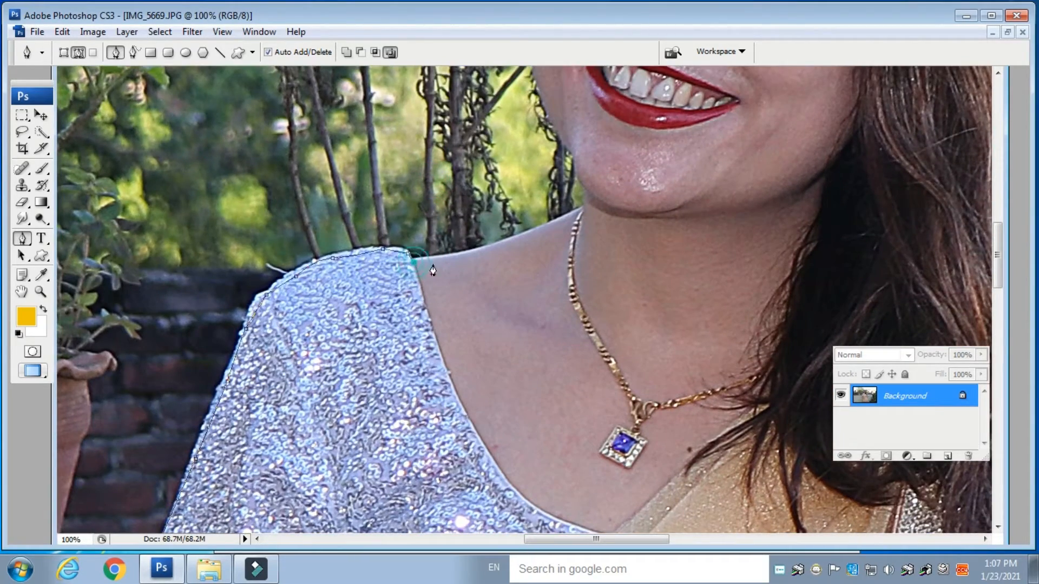
pyautogui.click(474, 254)
pyautogui.click(504, 242)
pyautogui.click(533, 232)
pyautogui.click(562, 220)
pyautogui.click(582, 206)
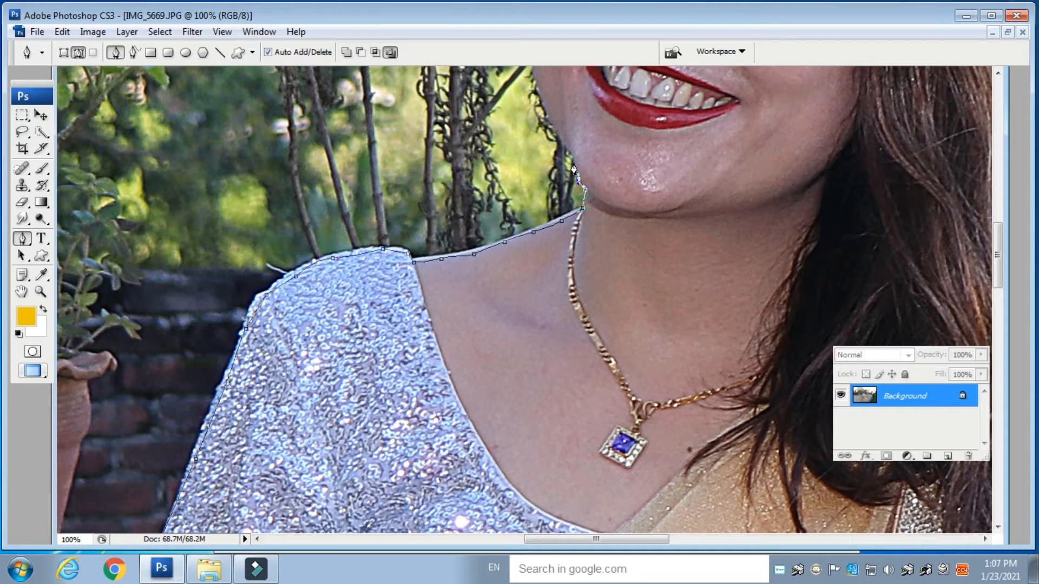
pyautogui.click(568, 147)
pyautogui.click(559, 133)
pyautogui.moveTo(608, 165); pyautogui.dragTo(651, 323)
pyautogui.click(591, 279)
pyautogui.click(589, 270)
pyautogui.click(585, 245)
pyautogui.click(576, 227)
pyautogui.click(575, 203)
pyautogui.click(575, 179)
pyautogui.click(580, 161)
pyautogui.click(583, 134)
pyautogui.click(585, 118)
pyautogui.click(593, 95)
pyautogui.moveTo(608, 115); pyautogui.dragTo(586, 248)
pyautogui.click(586, 196)
pyautogui.click(592, 181)
pyautogui.click(597, 169)
pyautogui.click(601, 156)
pyautogui.click(606, 144)
pyautogui.moveTo(660, 120); pyautogui.dragTo(625, 293)
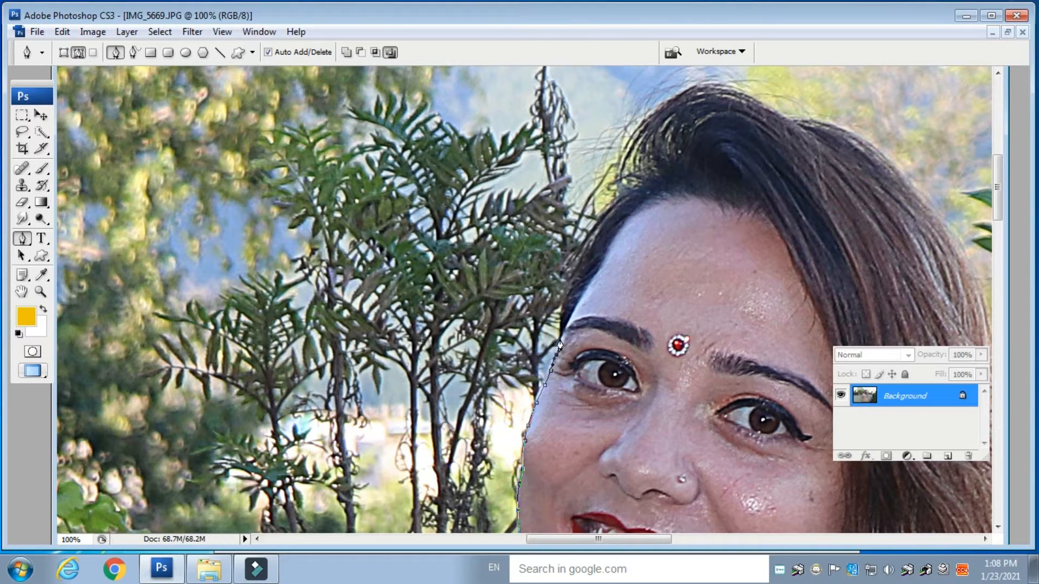
# - Continue the path around the top of the head and the outer edge of the hair
pyautogui.click(573, 279)
pyautogui.click(585, 261)
pyautogui.click(611, 216)
pyautogui.click(624, 201)
pyautogui.click(633, 194)
pyautogui.click(642, 186)
pyautogui.click(637, 135)
pyautogui.click(661, 114)
pyautogui.click(685, 101)
pyautogui.click(708, 87)
pyautogui.click(750, 97)
pyautogui.click(781, 115)
pyautogui.click(811, 121)
pyautogui.click(843, 132)
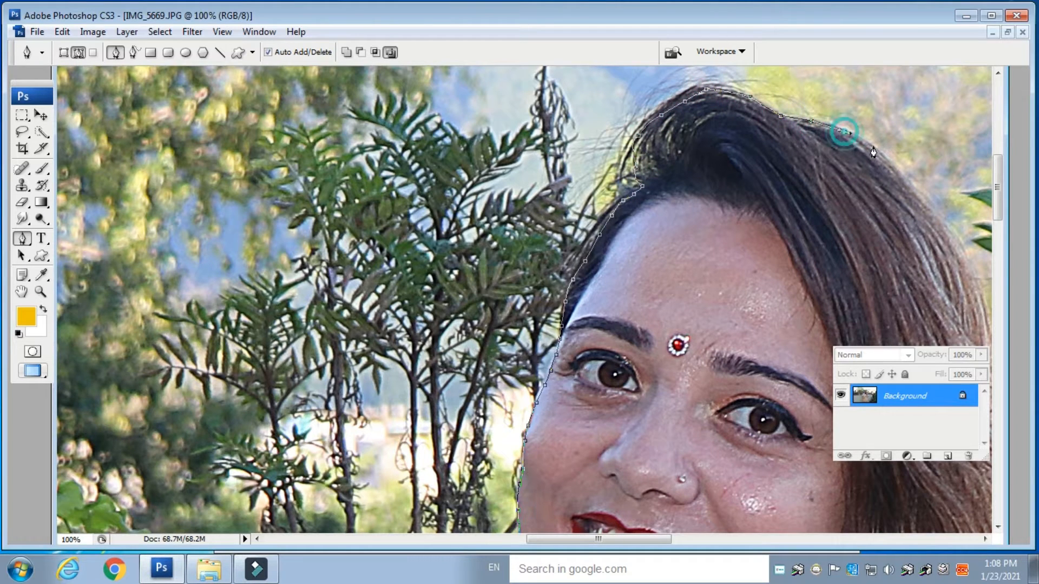
pyautogui.moveTo(693, 227); pyautogui.dragTo(397, 246)
pyautogui.click(532, 173)
pyautogui.click(568, 211)
pyautogui.click(597, 247)
pyautogui.moveTo(618, 286); pyautogui.dragTo(580, 82)
pyautogui.click(605, 173)
pyautogui.click(607, 212)
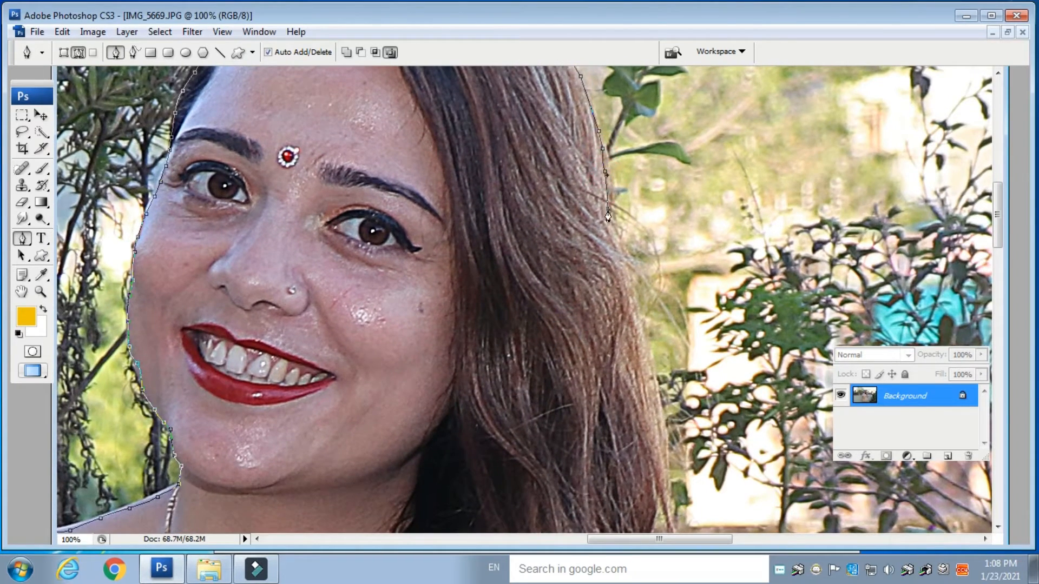
# - Continue the path down the right side of the hair to the right shoulder
pyautogui.click(635, 310)
pyautogui.click(647, 342)
pyautogui.click(654, 389)
pyautogui.click(663, 440)
pyautogui.moveTo(647, 411); pyautogui.dragTo(630, 165)
pyautogui.click(646, 228)
pyautogui.click(640, 251)
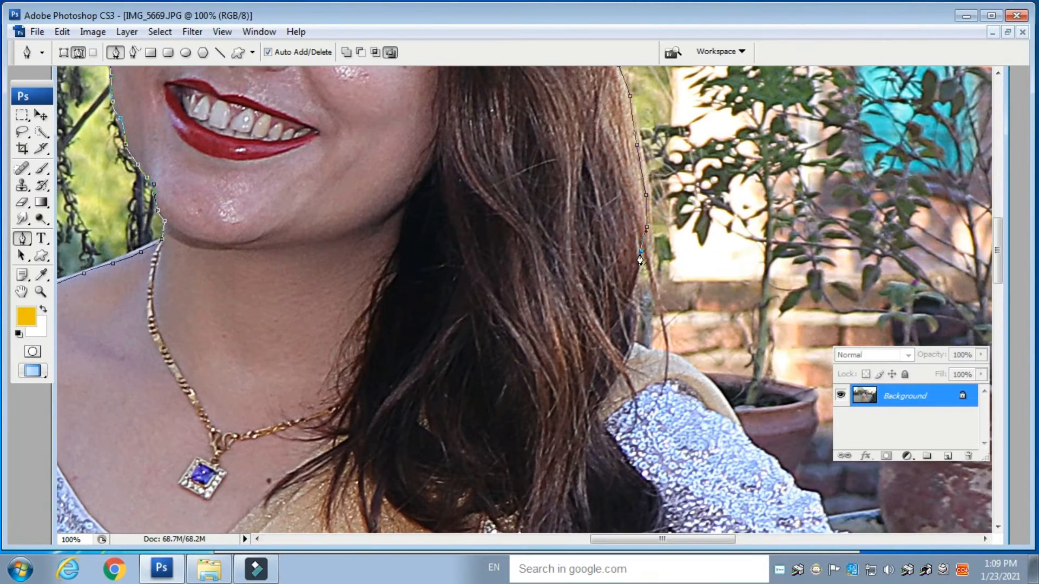
pyautogui.click(636, 284)
pyautogui.click(635, 304)
pyautogui.click(635, 333)
pyautogui.moveTo(638, 370); pyautogui.dragTo(611, 231)
pyautogui.click(607, 205)
pyautogui.click(621, 209)
pyautogui.click(634, 215)
pyautogui.click(652, 219)
pyautogui.click(675, 237)
pyautogui.click(691, 252)
pyautogui.click(702, 274)
pyautogui.click(717, 292)
pyautogui.moveTo(722, 308); pyautogui.dragTo(657, 129)
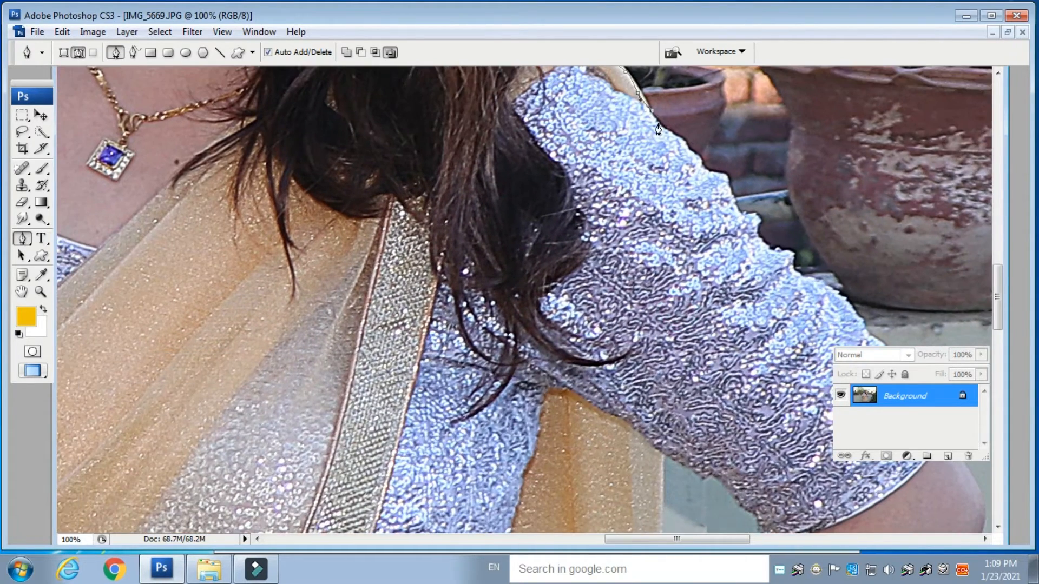
# - Continue the path along the outer edge of the right sleeve
pyautogui.click(676, 142)
pyautogui.click(695, 159)
pyautogui.click(712, 176)
pyautogui.click(730, 199)
pyautogui.click(751, 222)
pyautogui.click(763, 244)
pyautogui.click(792, 261)
pyautogui.moveTo(788, 281); pyautogui.dragTo(740, 120)
pyautogui.click(751, 115)
pyautogui.click(776, 128)
pyautogui.click(798, 143)
pyautogui.click(817, 168)
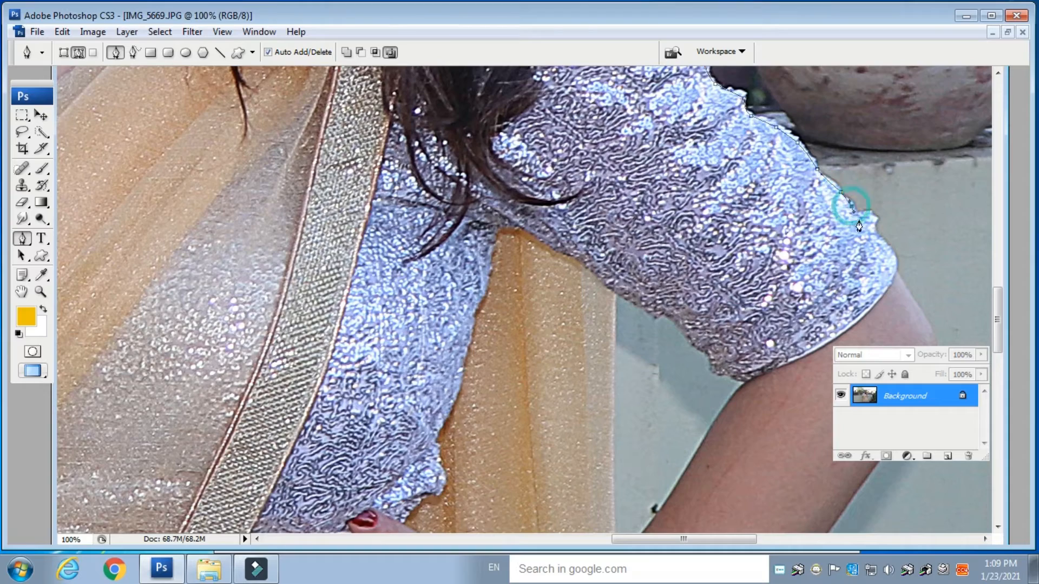
# - Close the path back at the starting point and make a selection from it with 0 pixel feather radius
pyautogui.hotkey('ctrl', '-')
pyautogui.hotkey('ctrl', '-')
pyautogui.hotkey('ctrl', '-')
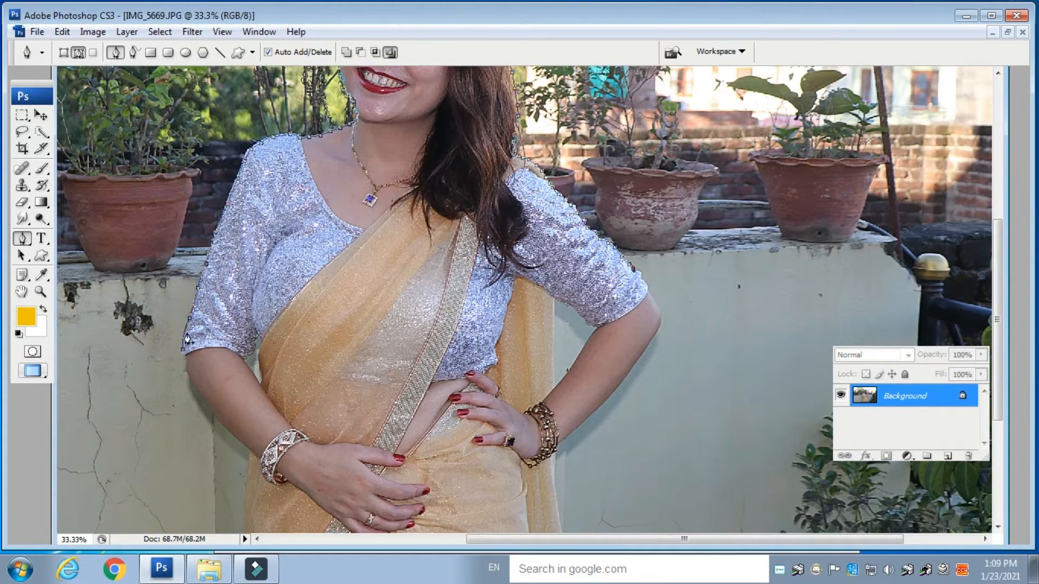
pyautogui.click(184, 359)
pyautogui.rightClick(333, 263)
pyautogui.click(427, 337)
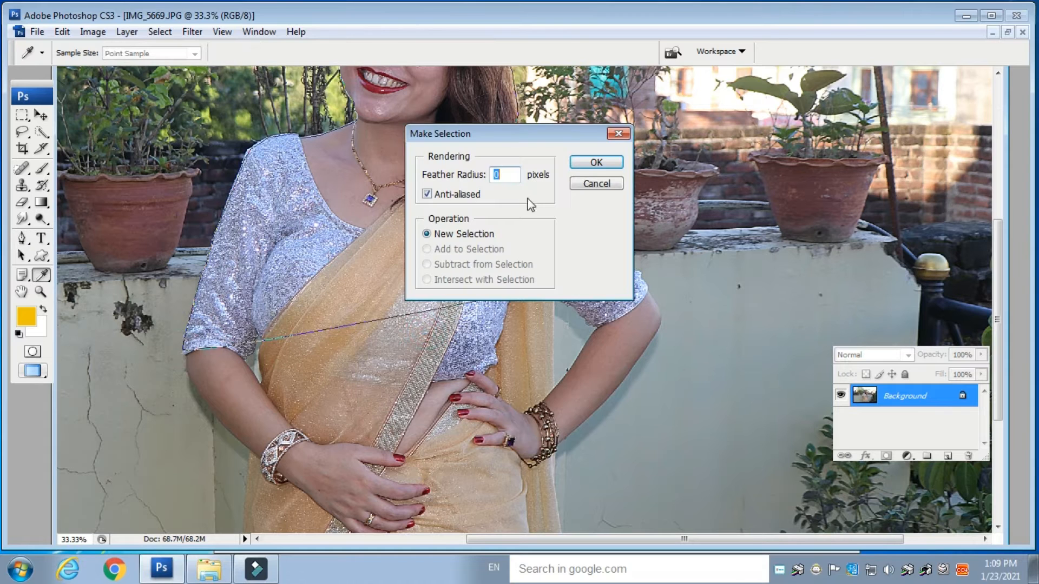
pyautogui.click(597, 163)
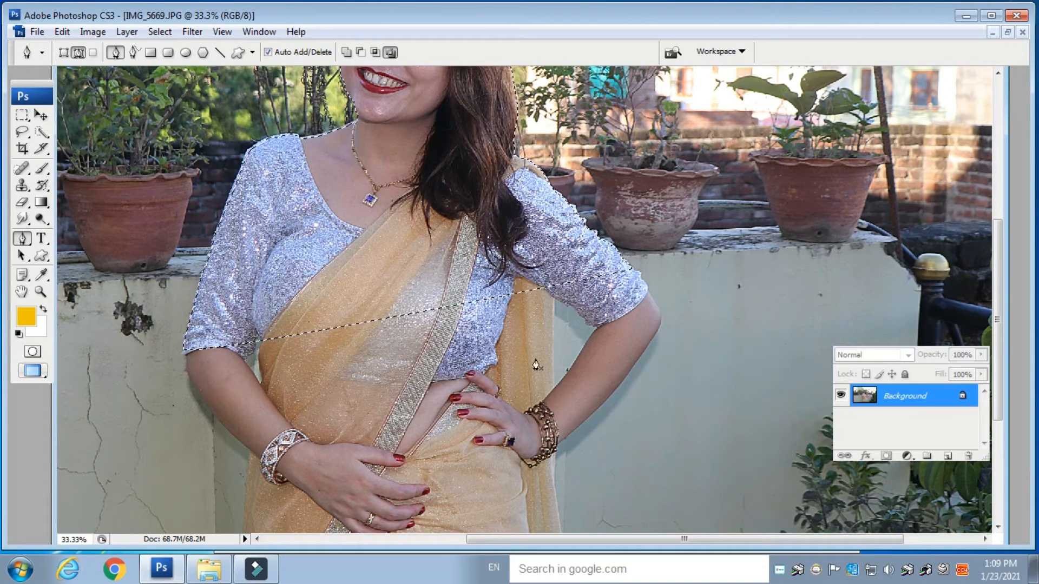
# - Copy the selected woman to her own layer and create a new blank layer above it
pyautogui.hotkey('ctrl', 'j')
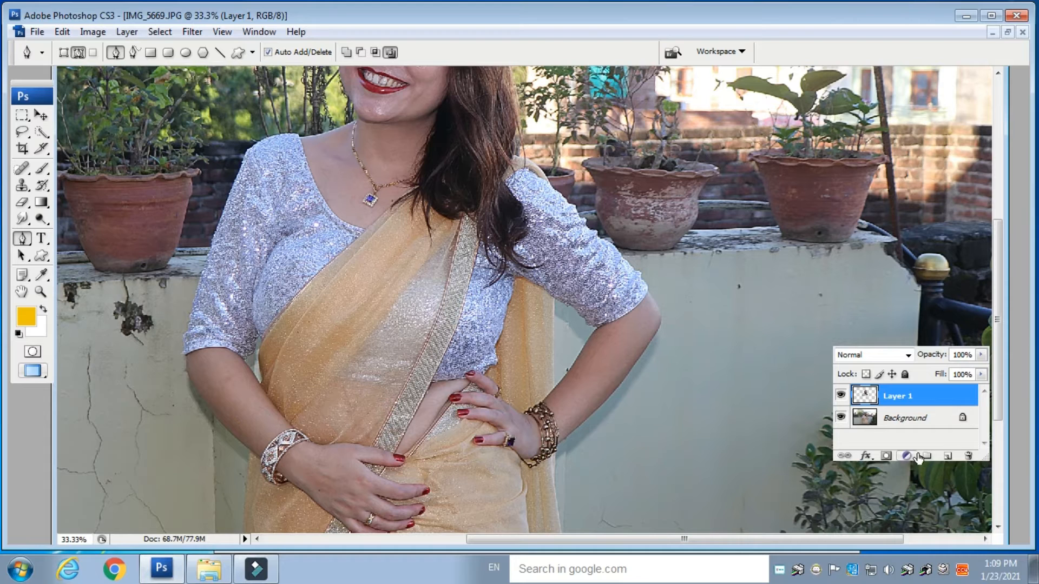
pyautogui.click(946, 456)
# - Sample a beige tone from the saree and fill the new blank layer with it
pyautogui.press('b')
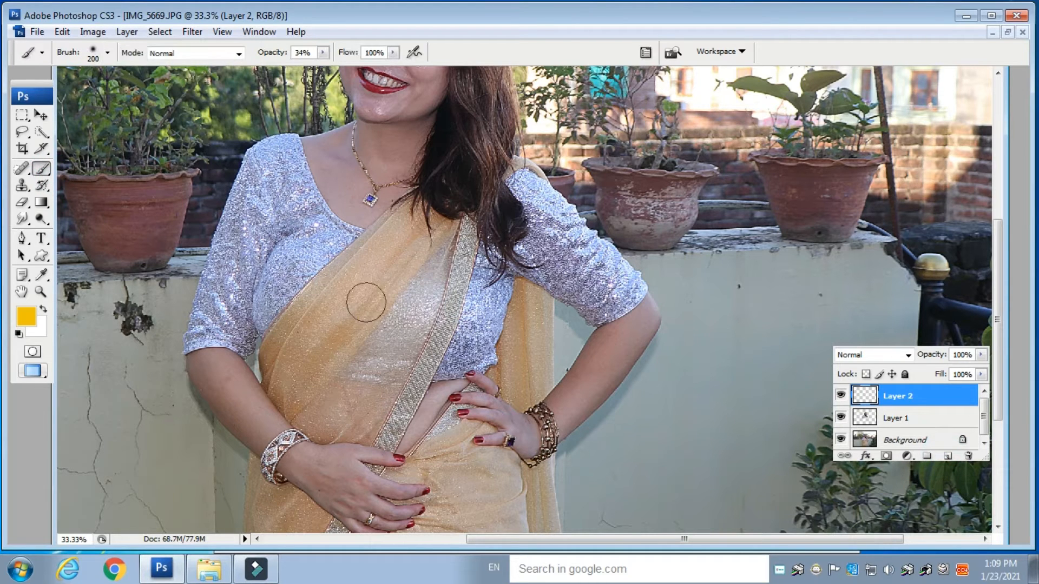
pyautogui.keyDown('alt'); pyautogui.click(319, 336); pyautogui.keyUp('alt')
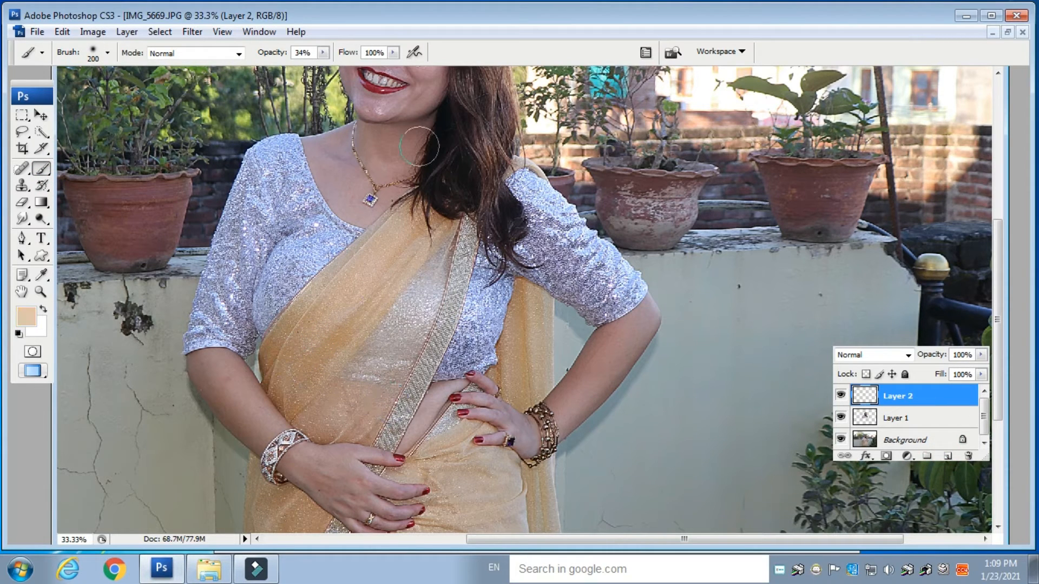
pyautogui.hotkey('alt', 'BackSpace')
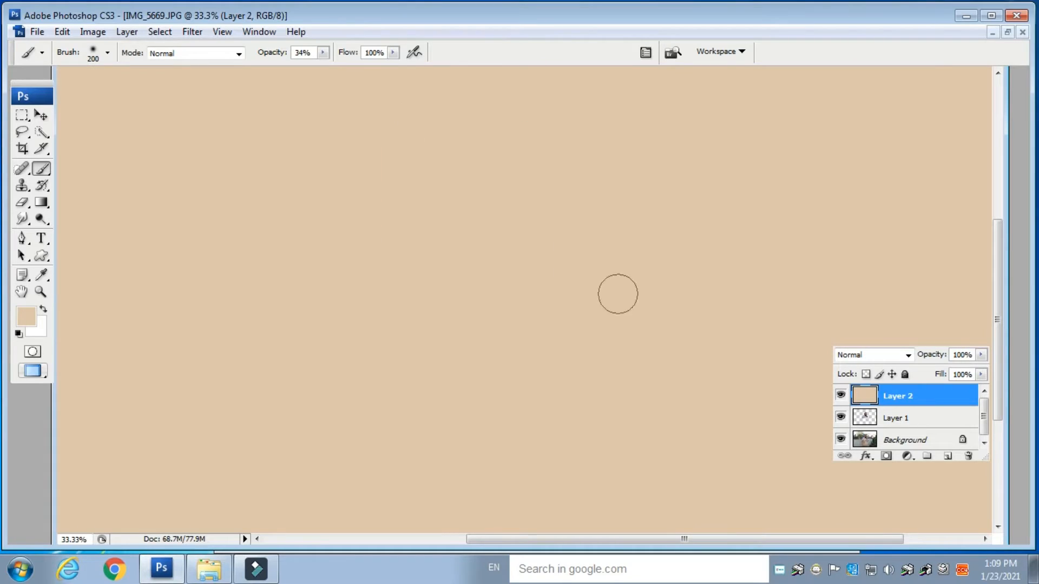
# - Move the beige fill layer beneath the cut-out woman's layer
pyautogui.click(42, 118)
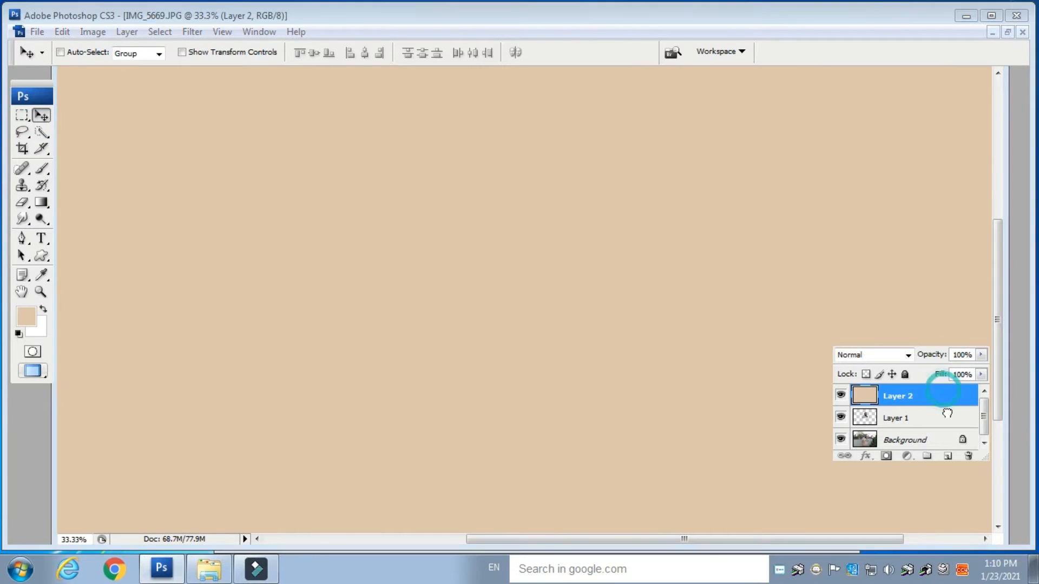
pyautogui.moveTo(946, 391); pyautogui.dragTo(947, 427)
pyautogui.hotkey('ctrl', '-')
pyautogui.hotkey('ctrl', '-')
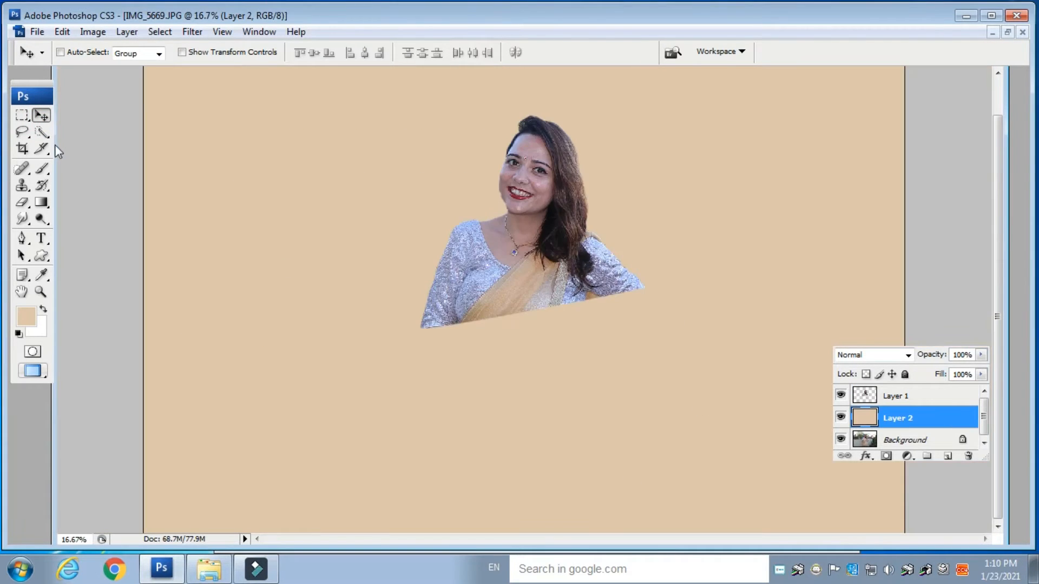
# - Move the cut-out woman lower on the canvas, then select the beige layer
pyautogui.moveTo(528, 305); pyautogui.dragTo(534, 299)
pyautogui.rightClick(529, 269)
pyautogui.click(560, 280)
pyautogui.moveTo(562, 217); pyautogui.dragTo(587, 346)
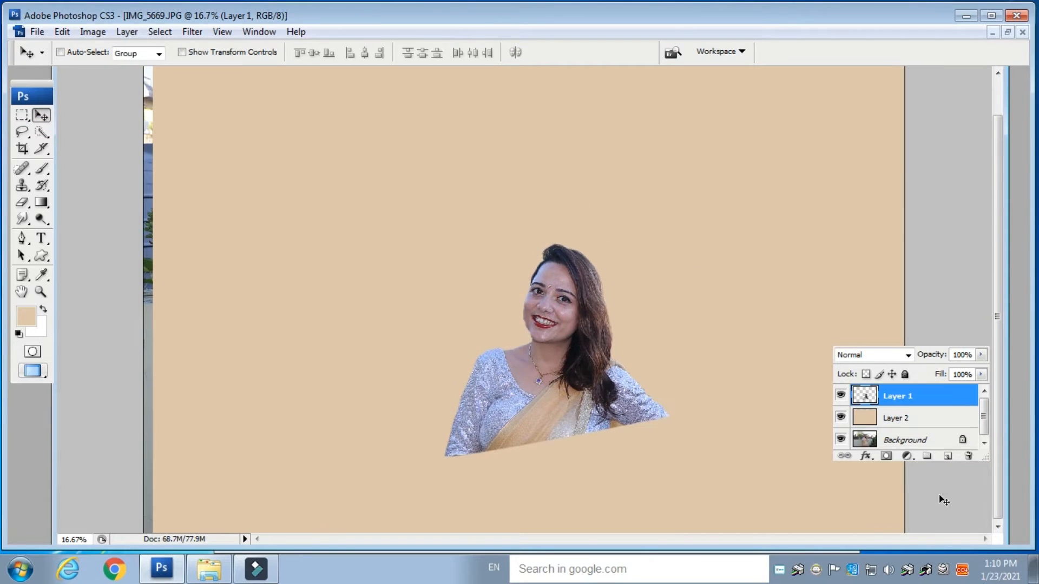
pyautogui.click(896, 418)
pyautogui.moveTo(433, 165); pyautogui.dragTo(422, 165)
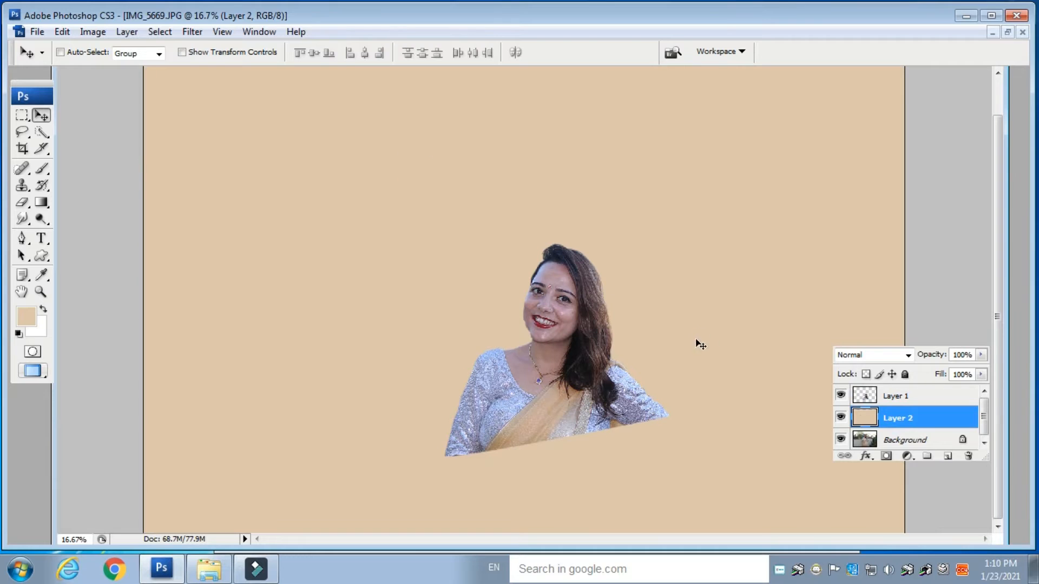
# - Adjust the background fill layer's Hue/Saturation to hue -24 and saturation -4
pyautogui.hotkey('ctrl', 'u')
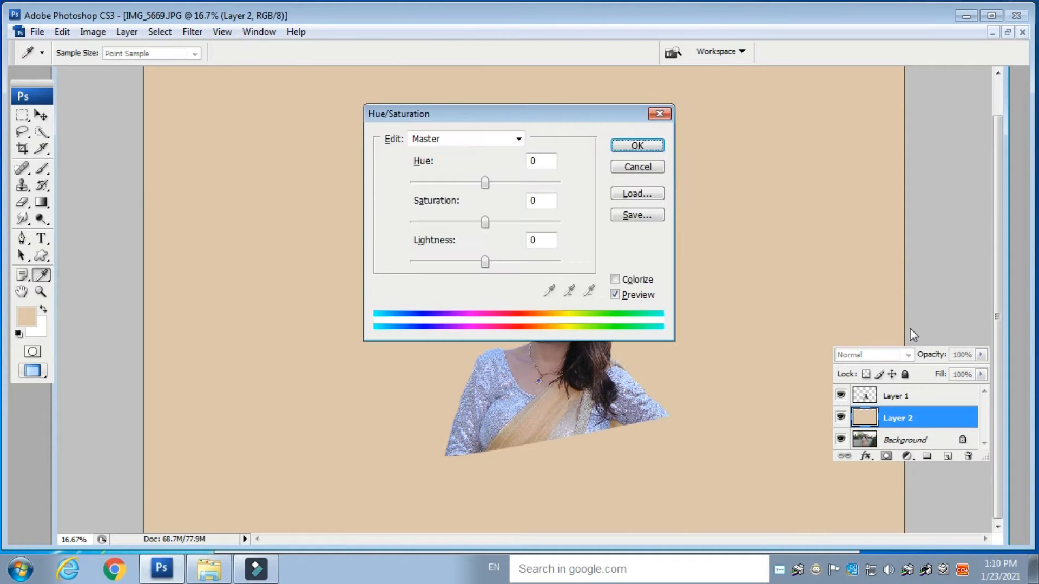
pyautogui.moveTo(559, 124); pyautogui.dragTo(788, 114)
pyautogui.moveTo(714, 169); pyautogui.dragTo(693, 170)
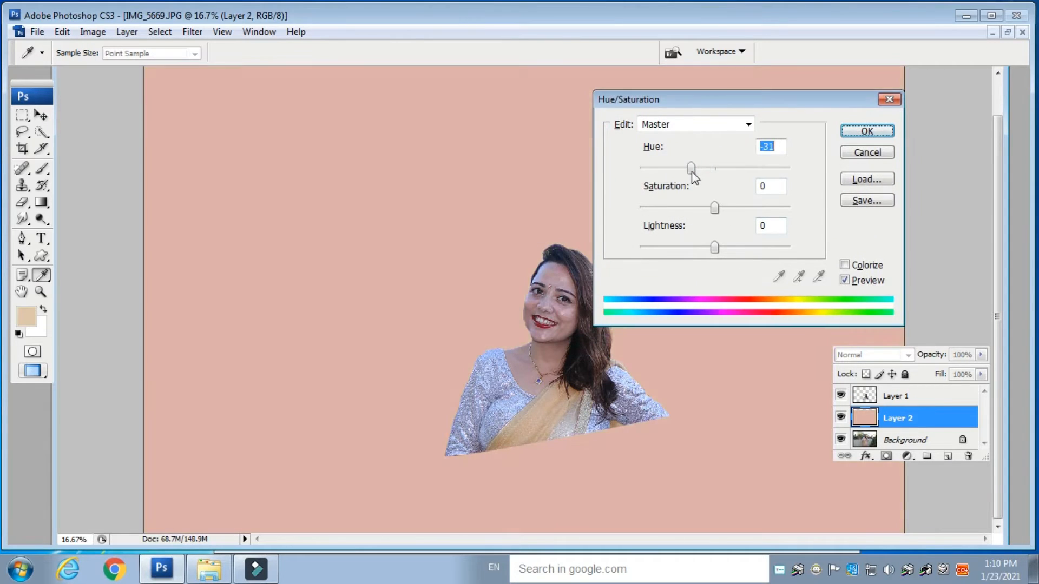
pyautogui.moveTo(714, 208); pyautogui.dragTo(689, 211)
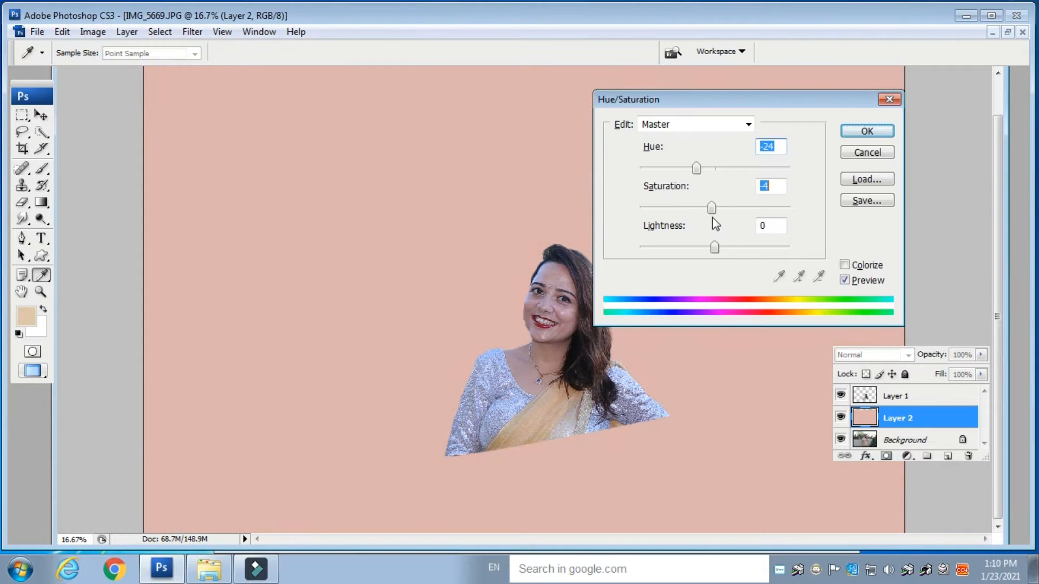
pyautogui.press('Return')
# - Enlarge the cut-out woman with Free Transform so she fills more of the canvas
pyautogui.press('v')
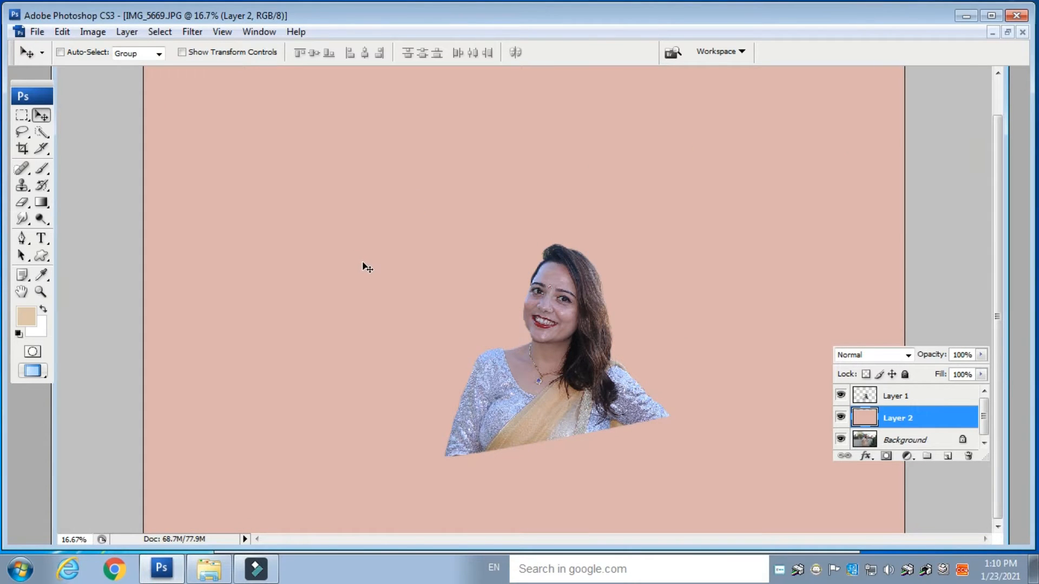
pyautogui.hotkey('ctrl', '+')
pyautogui.hotkey('ctrl', '+')
pyautogui.hotkey('ctrl', '-')
pyautogui.hotkey('ctrl', '-')
pyautogui.hotkey('ctrl', '-')
pyautogui.click(902, 399)
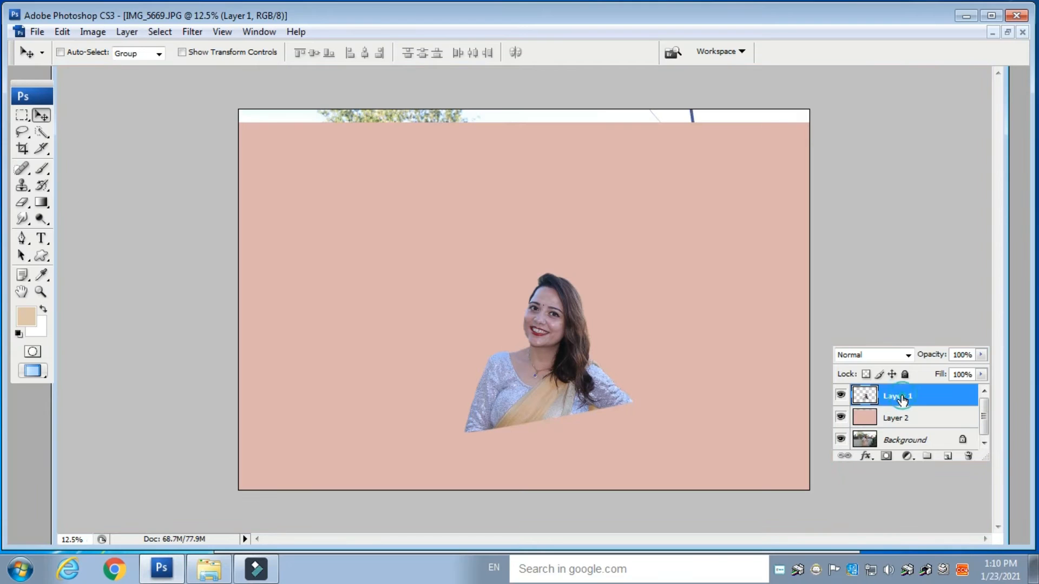
pyautogui.rightClick(902, 400)
pyautogui.click(909, 132)
pyautogui.hotkey('ctrl', 't')
pyautogui.moveTo(643, 277); pyautogui.dragTo(748, 160)
pyautogui.doubleClick(671, 326)
pyautogui.rightClick(901, 410)
pyautogui.click(768, 311)
pyautogui.click(914, 417)
pyautogui.moveTo(644, 230); pyautogui.dragTo(672, 224)
pyautogui.hotkey('ctrl', '+')
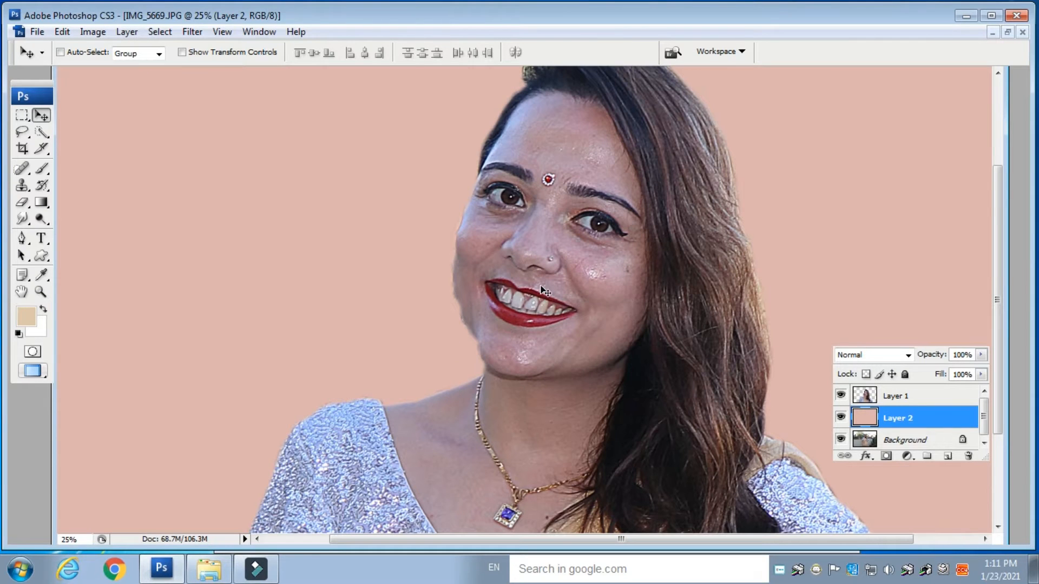
# - Erase stray fringe pixels beside the woman's face with a soft 100 px Eraser on her layer
pyautogui.click(22, 202)
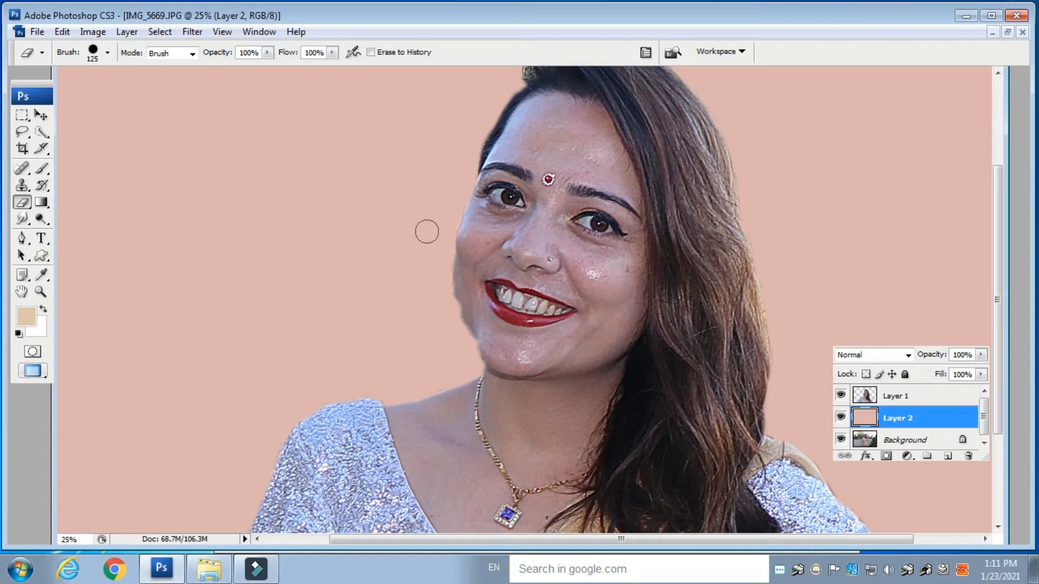
pyautogui.click(458, 194)
pyautogui.hotkey('ctrl', 'z')
pyautogui.click(898, 397)
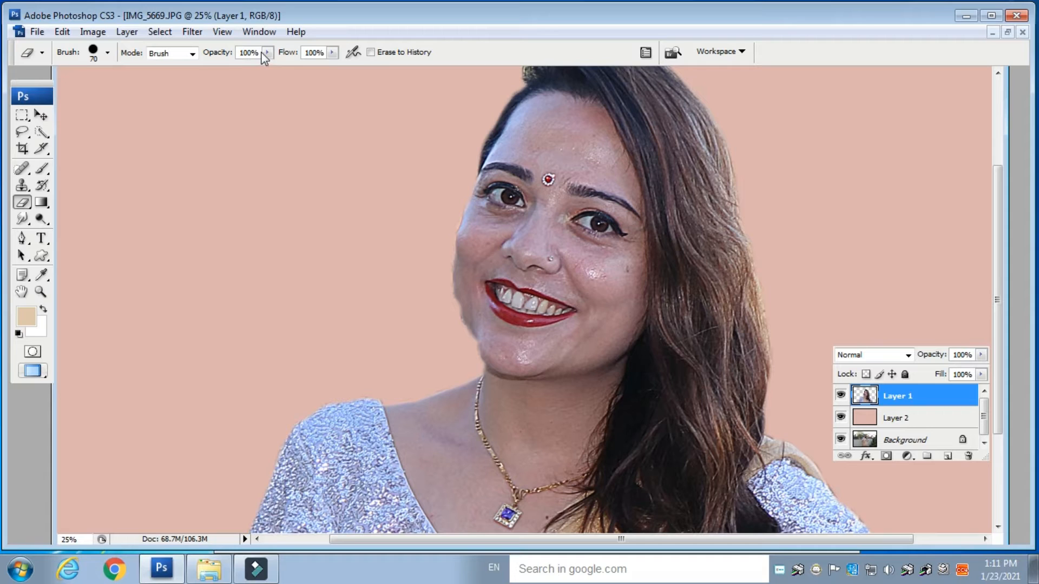
pyautogui.click(108, 53)
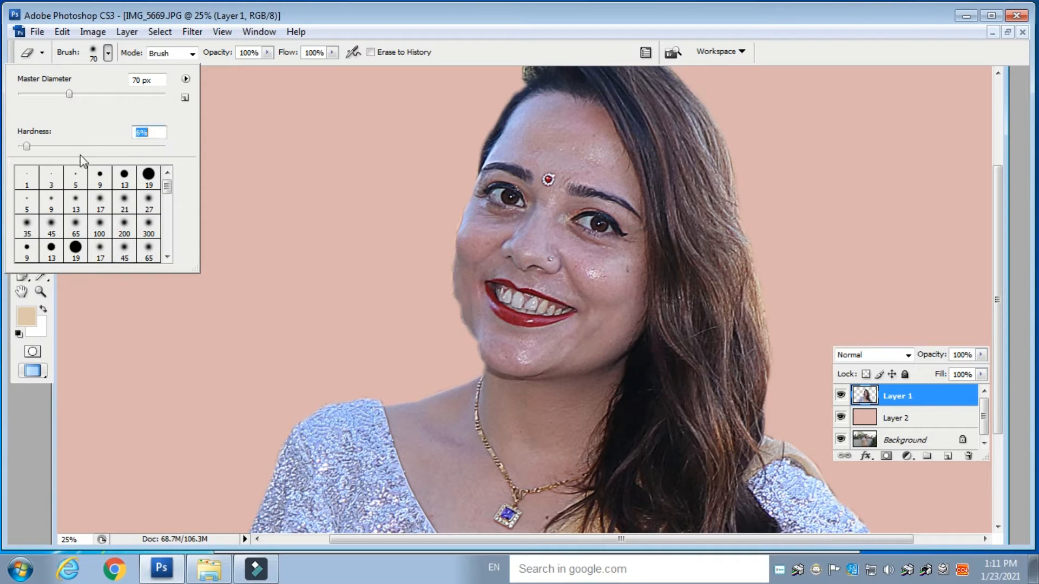
pyautogui.click(259, 132)
pyautogui.press(']')
pyautogui.press(']')
pyautogui.press(']')
pyautogui.click(460, 195)
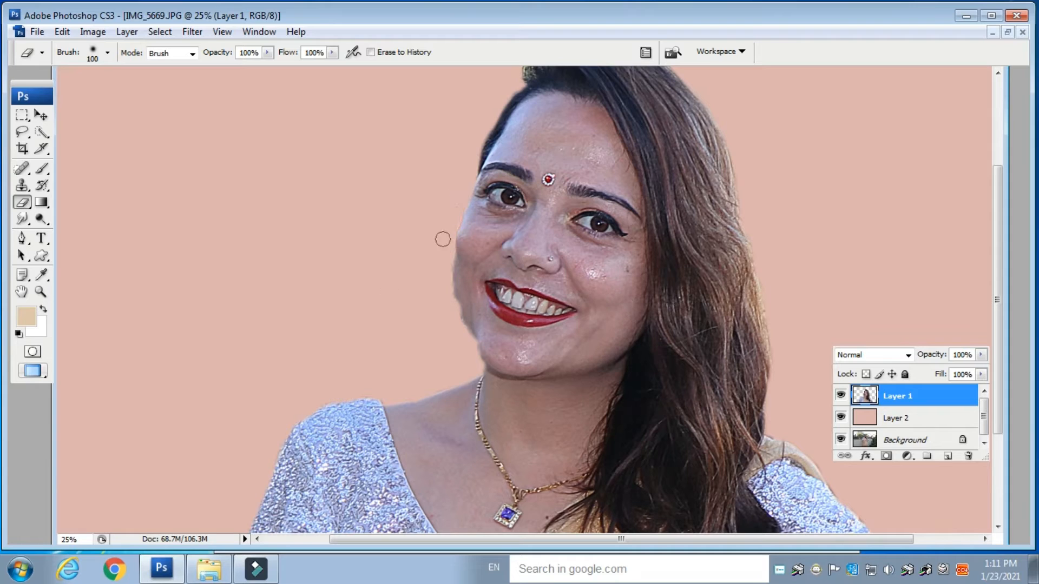
pyautogui.click(450, 292)
# - Increase the eraser's hardness and erase more leftover fringe along the woman's outline
pyautogui.click(89, 48)
pyautogui.moveTo(28, 147); pyautogui.dragTo(67, 150)
pyautogui.click(374, 236)
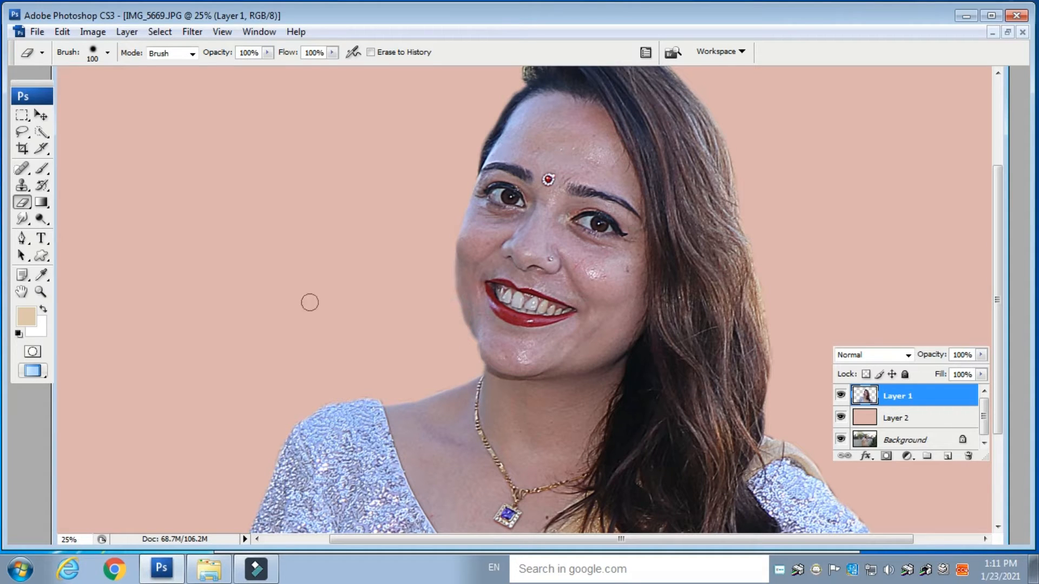
pyautogui.moveTo(592, 166)
pyautogui.mouseDown()
pyautogui.moveTo(545, 318)
pyautogui.moveTo(608, 353)
pyautogui.moveTo(629, 310)
pyautogui.mouseUp()
pyautogui.moveTo(667, 182); pyautogui.dragTo(665, 204)
pyautogui.moveTo(675, 407)
pyautogui.mouseDown()
pyautogui.moveTo(375, 330)
pyautogui.moveTo(457, 327)
pyautogui.mouseUp()
pyautogui.hotkey('ctrl', '+')
pyautogui.hotkey('ctrl', '+')
pyautogui.hotkey('ctrl', '+')
pyautogui.hotkey('ctrl', '-')
pyautogui.hotkey('ctrl', '-')
pyautogui.hotkey('ctrl', '-')
pyautogui.hotkey('ctrl', '-')
pyautogui.hotkey('ctrl', '-')
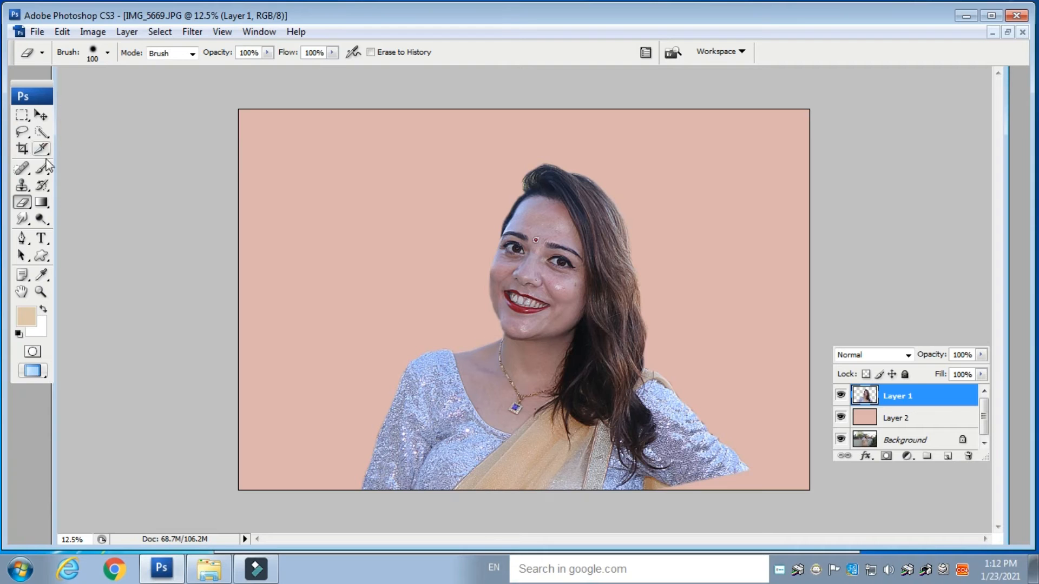
# - Smooth the woman's cheek skin with the Smudge tool at 150 px and 24% strength
pyautogui.rightClick(542, 277)
pyautogui.click(429, 278)
pyautogui.click(22, 219)
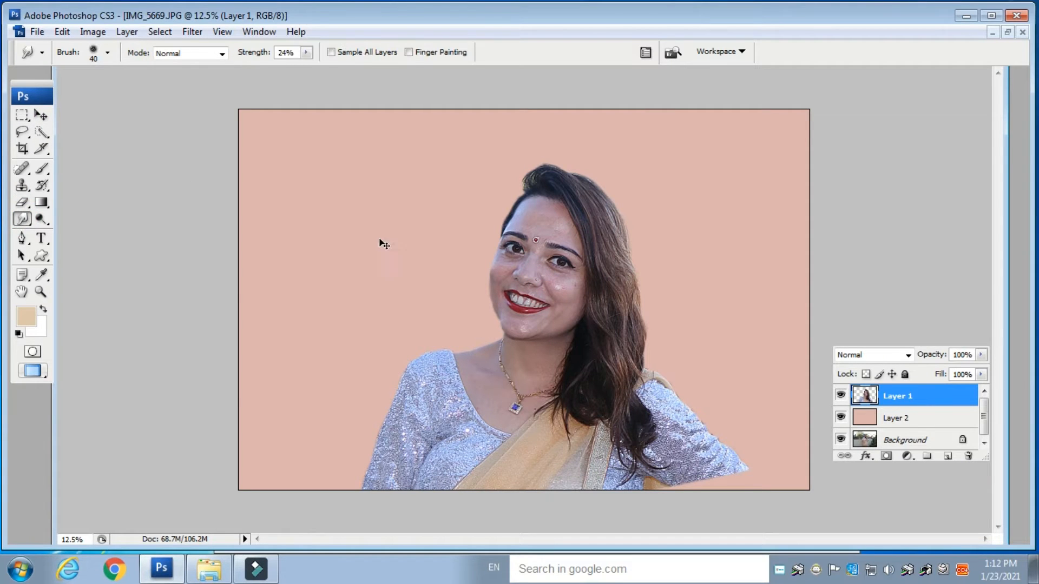
pyautogui.hotkey('ctrl', '+')
pyautogui.hotkey('ctrl', '+')
pyautogui.hotkey('ctrl', '+')
pyautogui.press(']')
pyautogui.press(']')
pyautogui.press(']')
pyautogui.press(']')
pyautogui.press(']')
pyautogui.press(']')
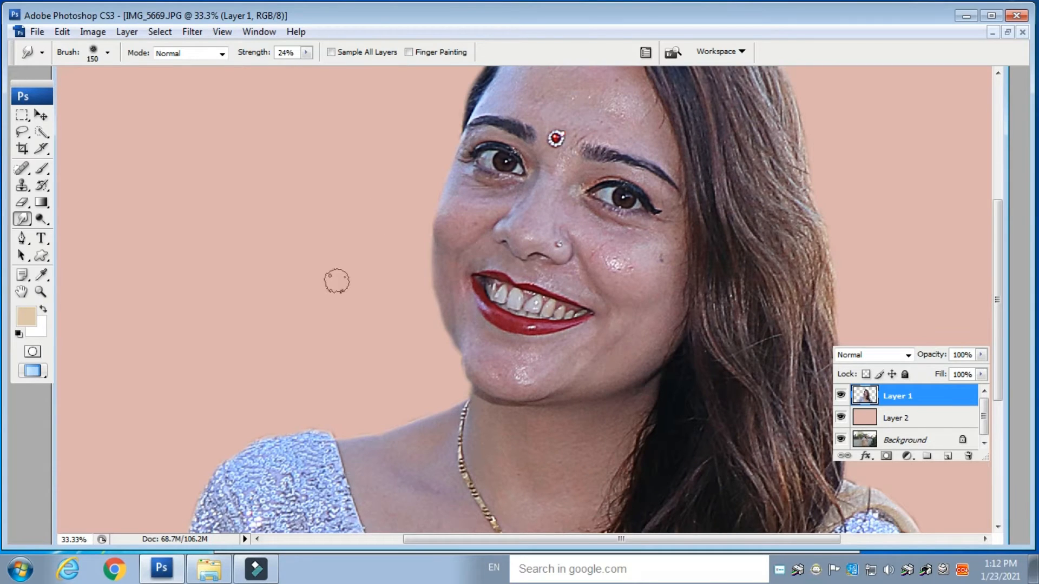
pyautogui.moveTo(545, 189); pyautogui.dragTo(516, 320)
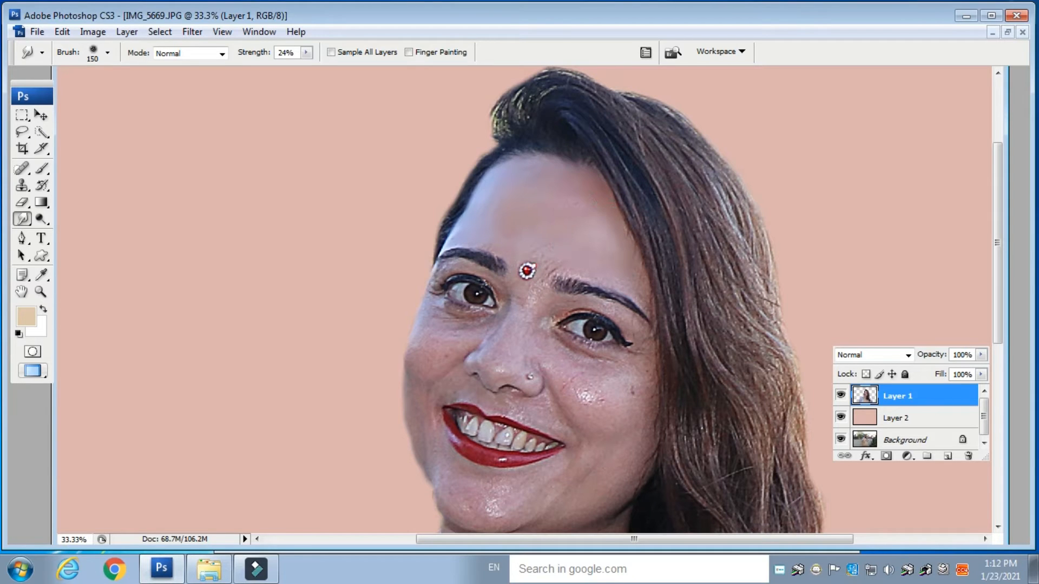
# - Smooth the skin of the neck and chest with a 175 px smudge brush
pyautogui.hotkey('ctrl', '+')
pyautogui.scroll(-2, 506, 206)
pyautogui.hotkey('ctrl', '-')
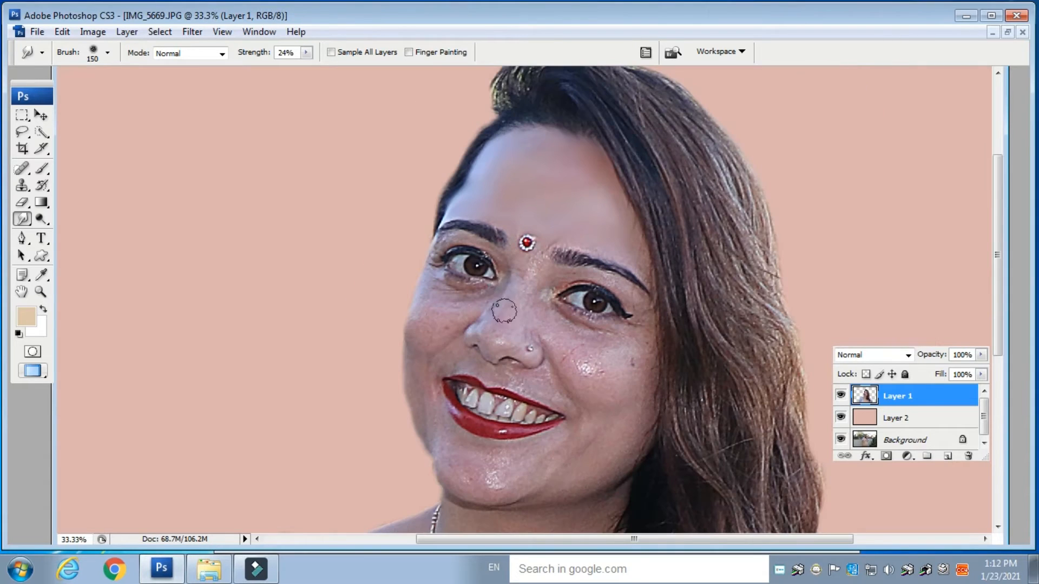
pyautogui.press('[')
pyautogui.press('[')
pyautogui.press('[')
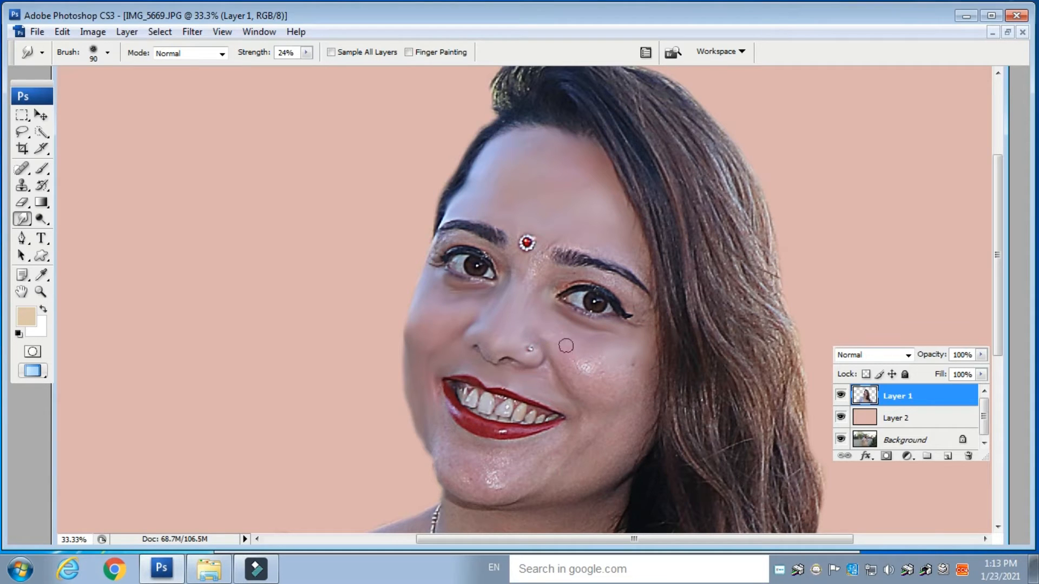
pyautogui.scroll(-5, 619, 341)
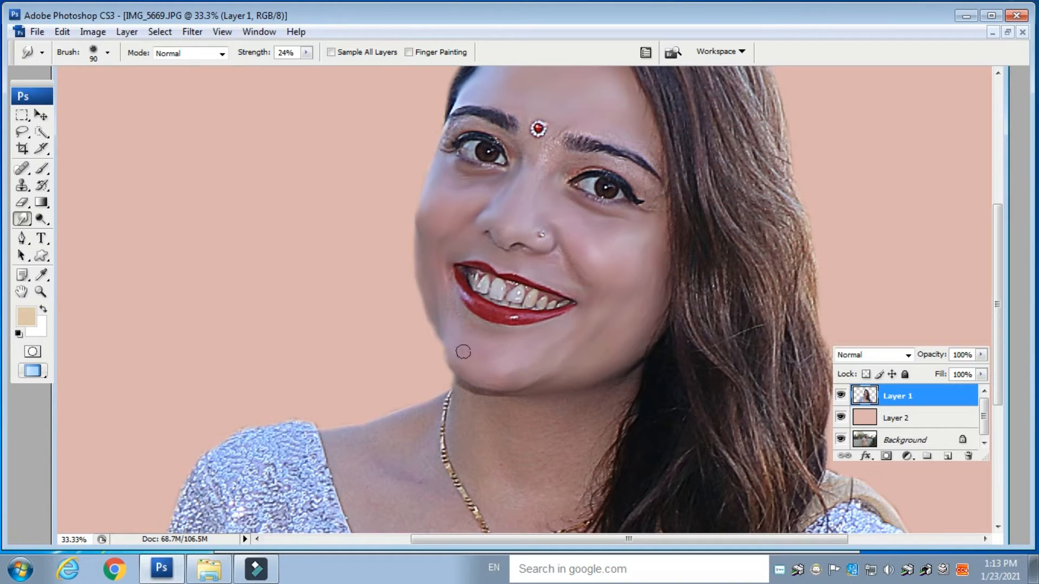
pyautogui.scroll(-5, 529, 195)
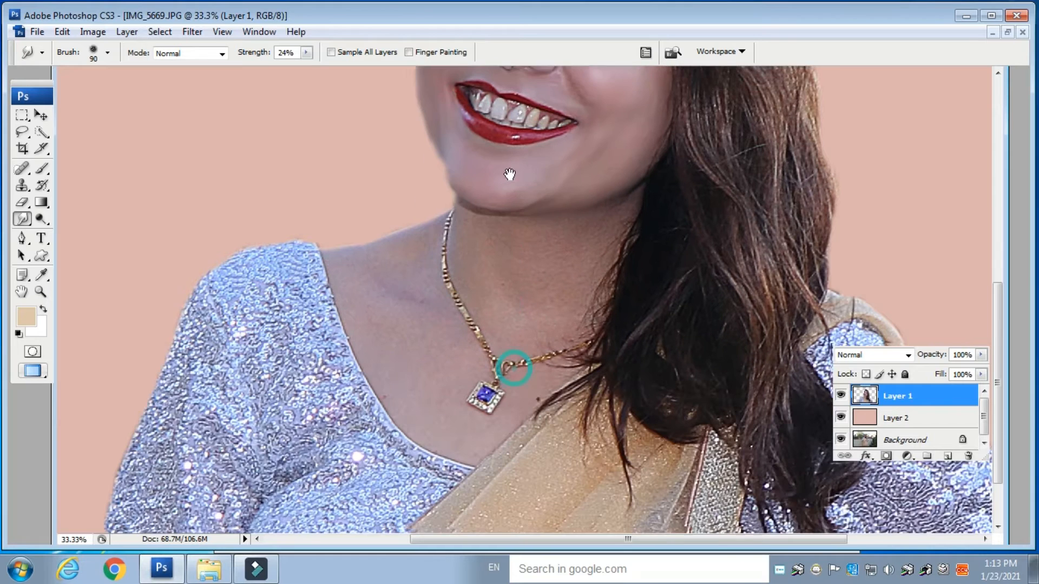
pyautogui.press(']')
pyautogui.press(']')
pyautogui.press(']')
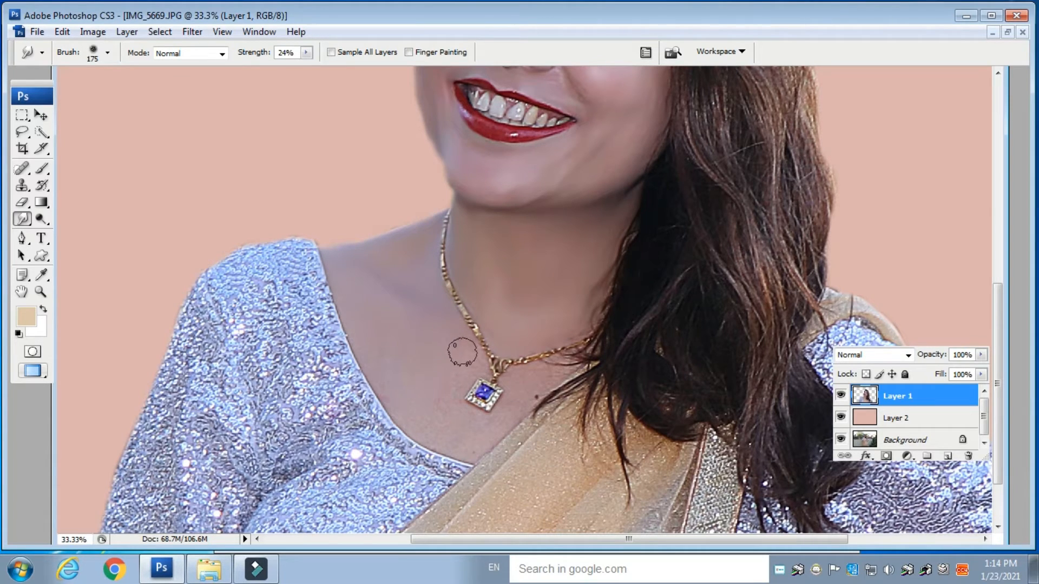
pyautogui.moveTo(393, 417); pyautogui.dragTo(448, 421)
# - Zoom in to 66.7% and smooth the skin between the eyebrows with an 80 px smudge brush
pyautogui.press('[')
pyautogui.press('[')
pyautogui.press('[')
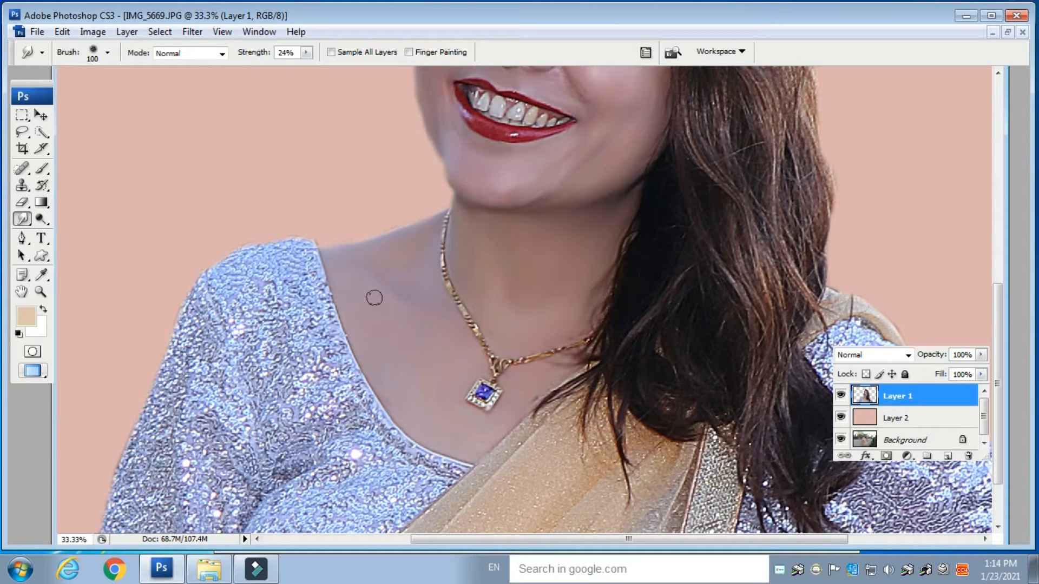
pyautogui.hotkey('ctrl', '+')
pyautogui.hotkey('ctrl', '+')
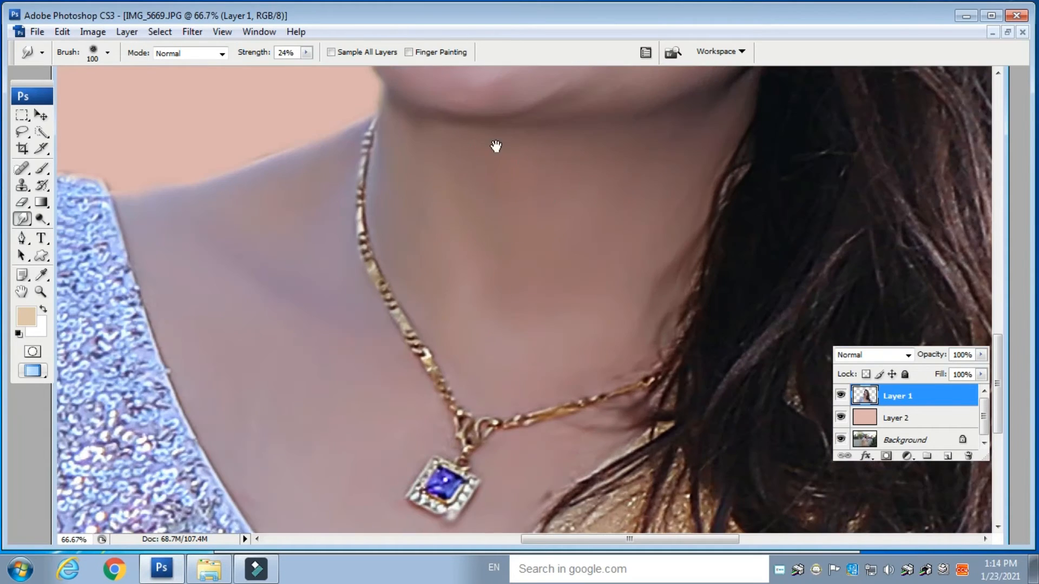
pyautogui.moveTo(494, 146); pyautogui.dragTo(476, 482)
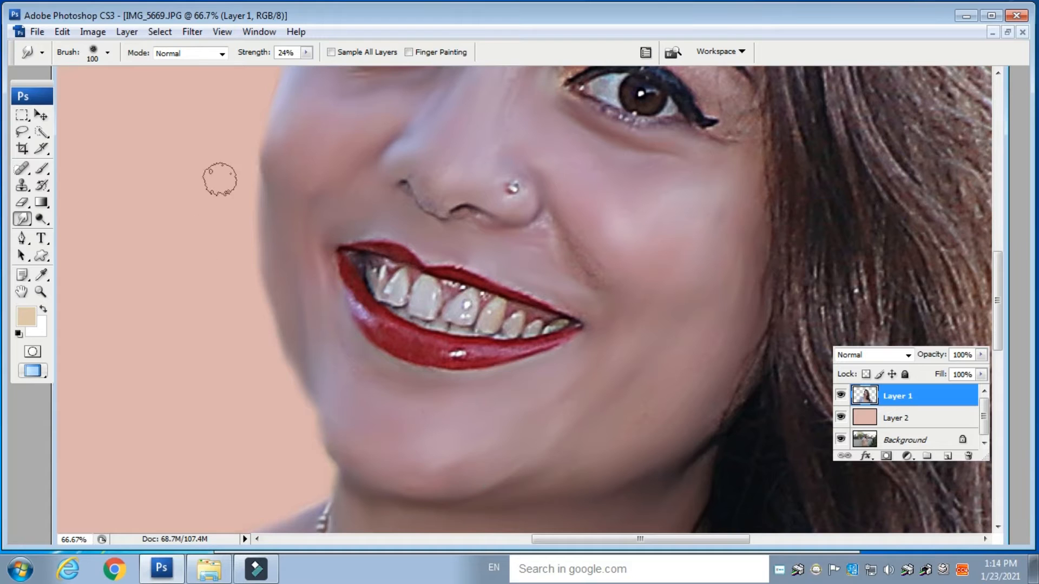
pyautogui.press('[')
pyautogui.press('[')
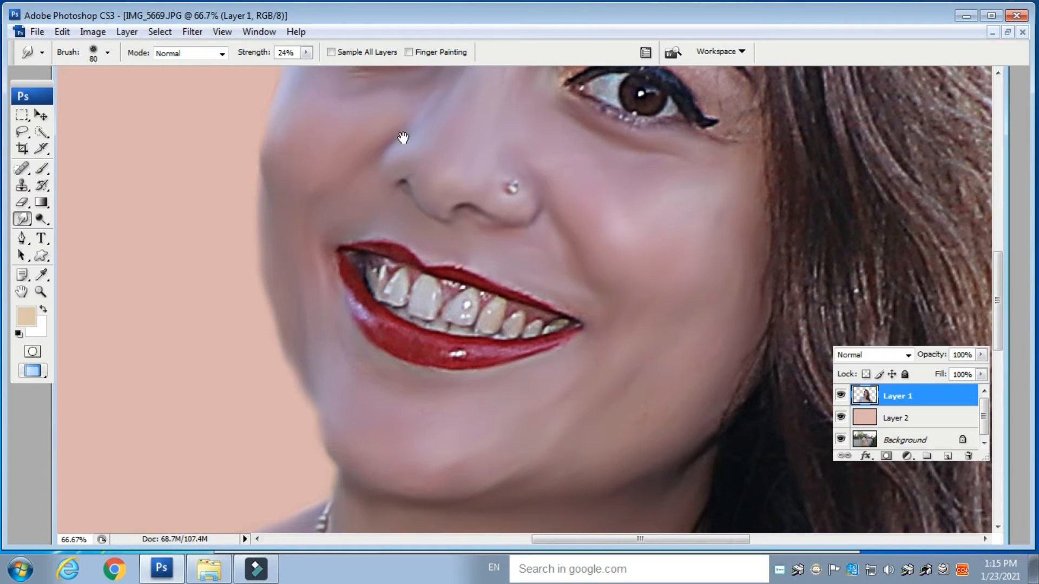
pyautogui.moveTo(403, 138); pyautogui.dragTo(381, 350)
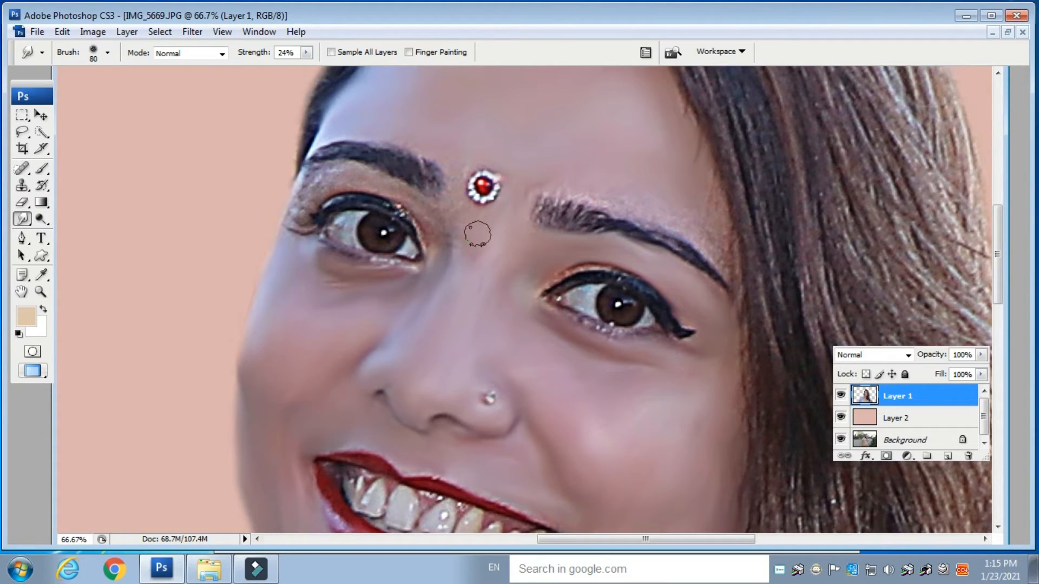
pyautogui.moveTo(353, 177)
pyautogui.mouseDown()
pyautogui.moveTo(306, 181)
pyautogui.moveTo(295, 222)
pyautogui.moveTo(314, 185)
pyautogui.mouseUp()
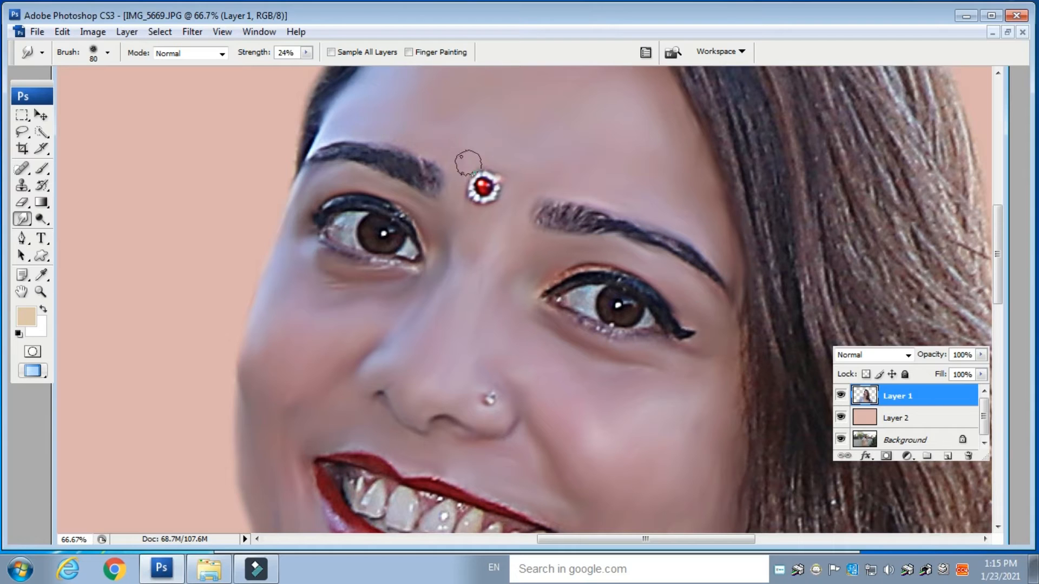
pyautogui.click(433, 189)
pyautogui.moveTo(422, 178)
pyautogui.mouseDown()
pyautogui.moveTo(337, 156)
pyautogui.moveTo(319, 165)
pyautogui.moveTo(322, 154)
pyautogui.mouseUp()
# - Smudge the skin around the lips and teeth to soften it
pyautogui.moveTo(540, 221)
pyautogui.mouseDown()
pyautogui.moveTo(542, 232)
pyautogui.moveTo(687, 243)
pyautogui.moveTo(653, 244)
pyautogui.moveTo(734, 304)
pyautogui.mouseUp()
pyautogui.moveTo(454, 361)
pyautogui.mouseDown()
pyautogui.moveTo(452, 313)
pyautogui.moveTo(493, 168)
pyautogui.mouseUp()
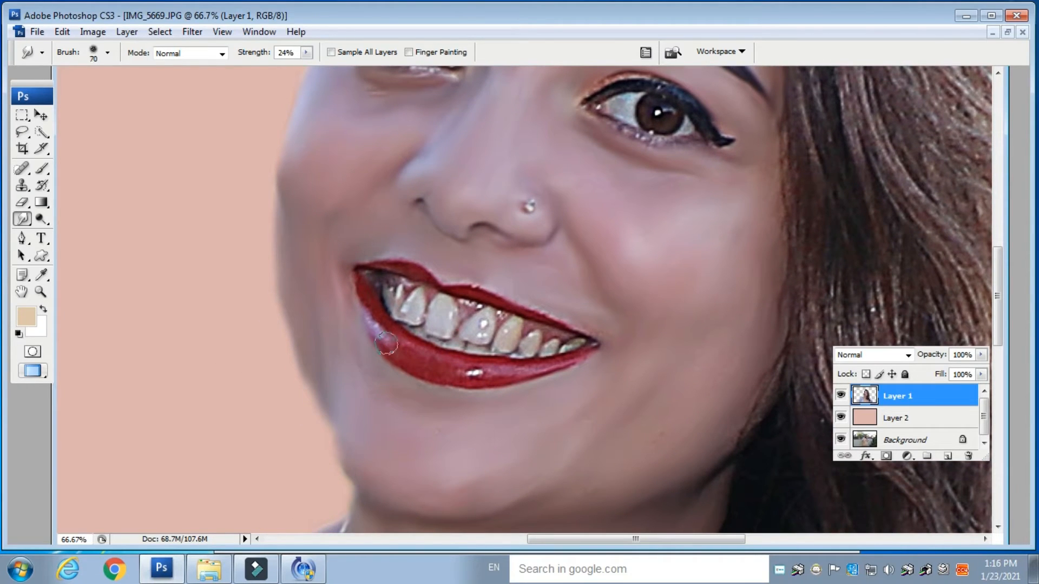
pyautogui.moveTo(359, 278)
pyautogui.mouseDown()
pyautogui.moveTo(386, 352)
pyautogui.moveTo(470, 373)
pyautogui.moveTo(568, 359)
pyautogui.mouseUp()
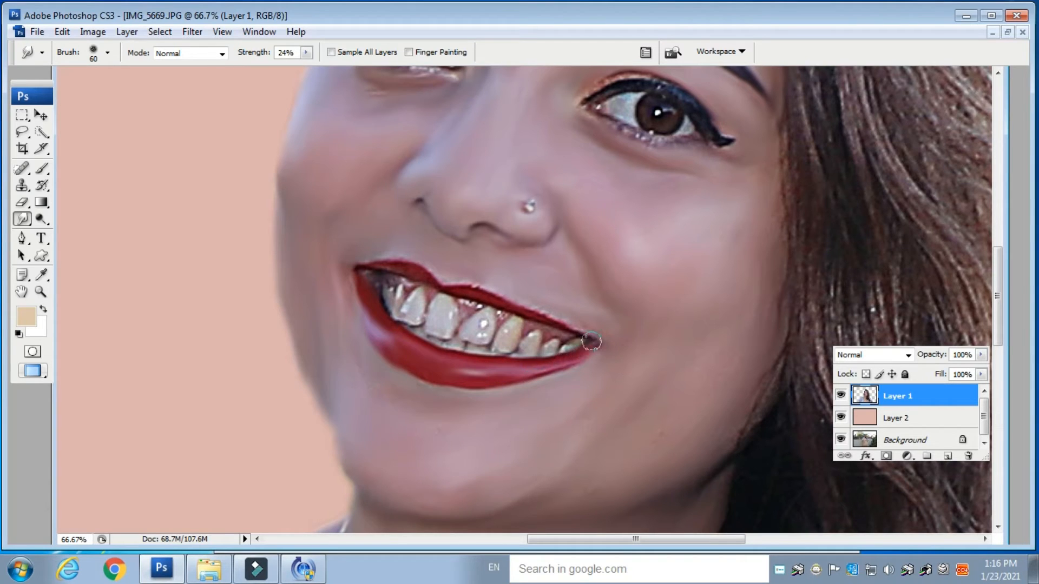
pyautogui.moveTo(517, 309)
pyautogui.mouseDown()
pyautogui.moveTo(503, 295)
pyautogui.moveTo(447, 286)
pyautogui.moveTo(409, 265)
pyautogui.moveTo(391, 268)
pyautogui.moveTo(376, 307)
pyautogui.moveTo(369, 280)
pyautogui.moveTo(406, 282)
pyautogui.moveTo(394, 293)
pyautogui.moveTo(417, 297)
pyautogui.moveTo(407, 320)
pyautogui.moveTo(437, 293)
pyautogui.moveTo(417, 328)
pyautogui.moveTo(458, 313)
pyautogui.moveTo(441, 324)
pyautogui.moveTo(440, 311)
pyautogui.moveTo(474, 310)
pyautogui.moveTo(431, 350)
pyautogui.moveTo(415, 329)
pyautogui.moveTo(473, 347)
pyautogui.moveTo(485, 316)
pyautogui.moveTo(467, 306)
pyautogui.moveTo(536, 341)
pyautogui.mouseUp()
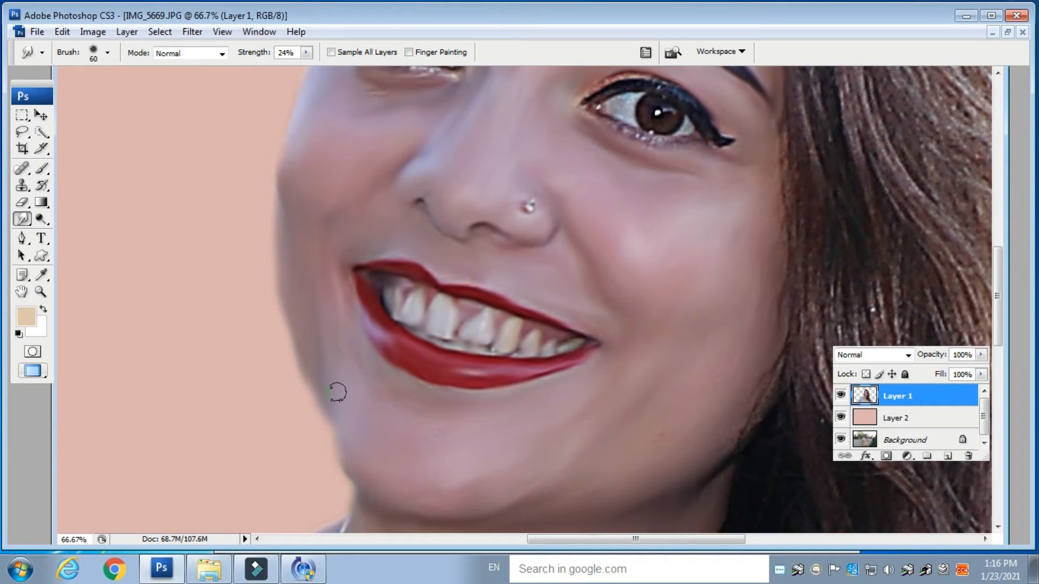
# - Smooth the skin under and around both eyes with a 45 px smudge brush
pyautogui.moveTo(524, 148)
pyautogui.mouseDown()
pyautogui.moveTo(687, 283)
pyautogui.moveTo(688, 330)
pyautogui.mouseUp()
pyautogui.moveTo(561, 206); pyautogui.dragTo(537, 220)
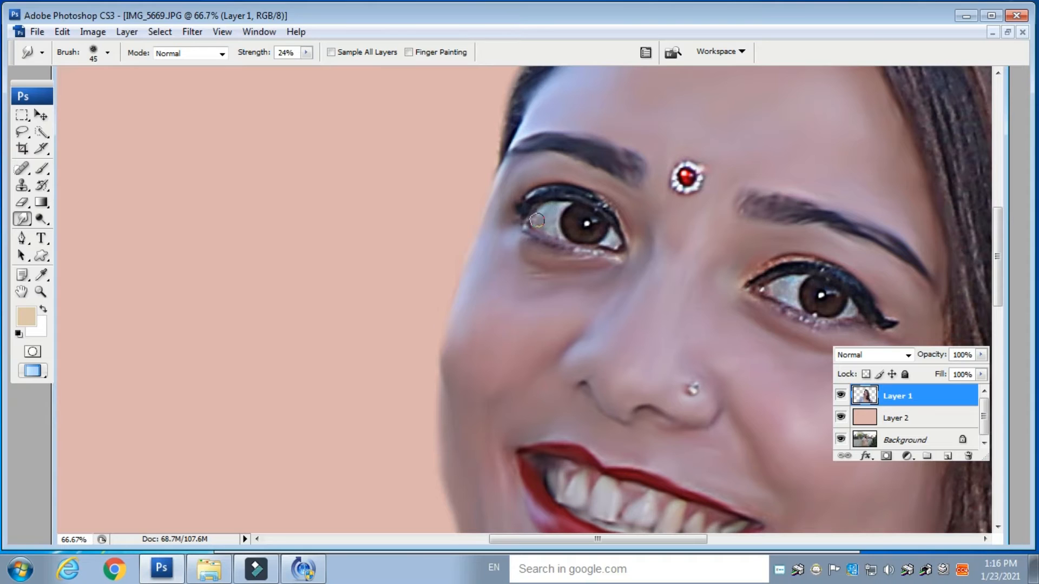
pyautogui.moveTo(613, 235); pyautogui.dragTo(606, 230)
pyautogui.moveTo(519, 219); pyautogui.dragTo(588, 252)
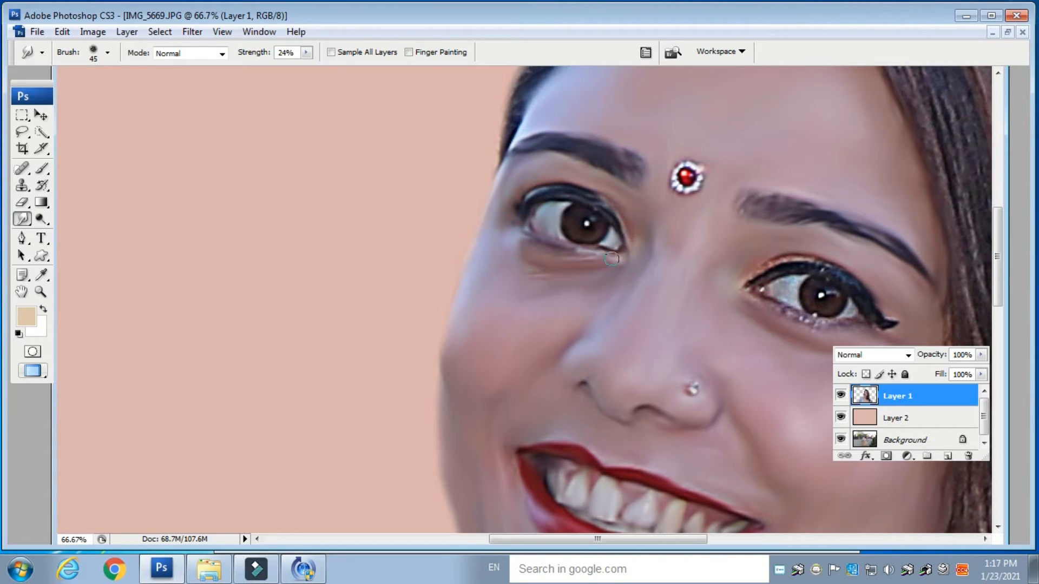
pyautogui.moveTo(670, 341); pyautogui.dragTo(460, 297)
pyautogui.moveTo(639, 262); pyautogui.dragTo(636, 268)
pyautogui.moveTo(531, 247); pyautogui.dragTo(589, 270)
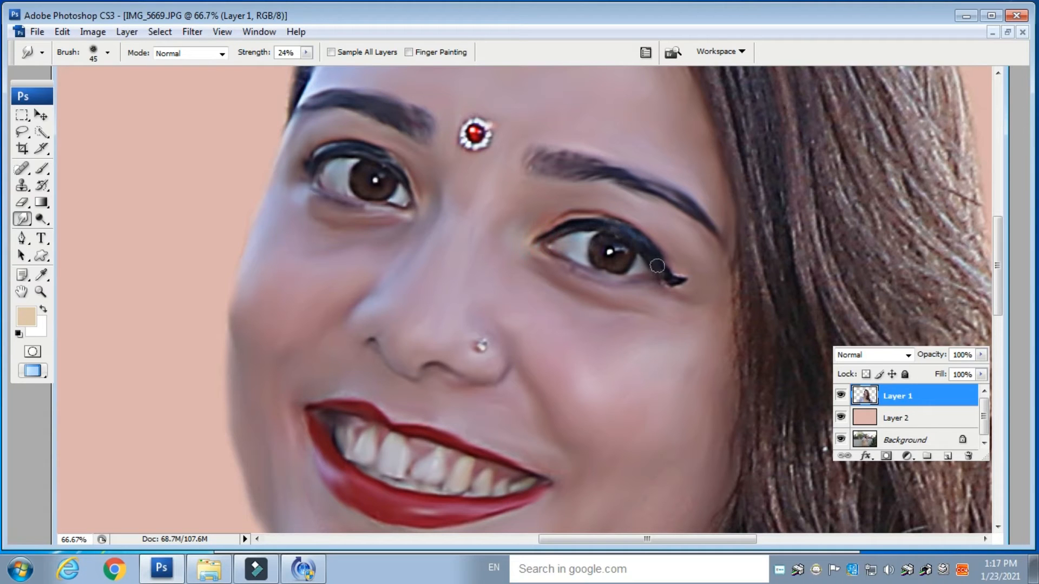
# - Smudge along the forehead hairline with a 90 px brush
pyautogui.moveTo(433, 231); pyautogui.dragTo(420, 430)
pyautogui.moveTo(477, 227); pyautogui.dragTo(540, 317)
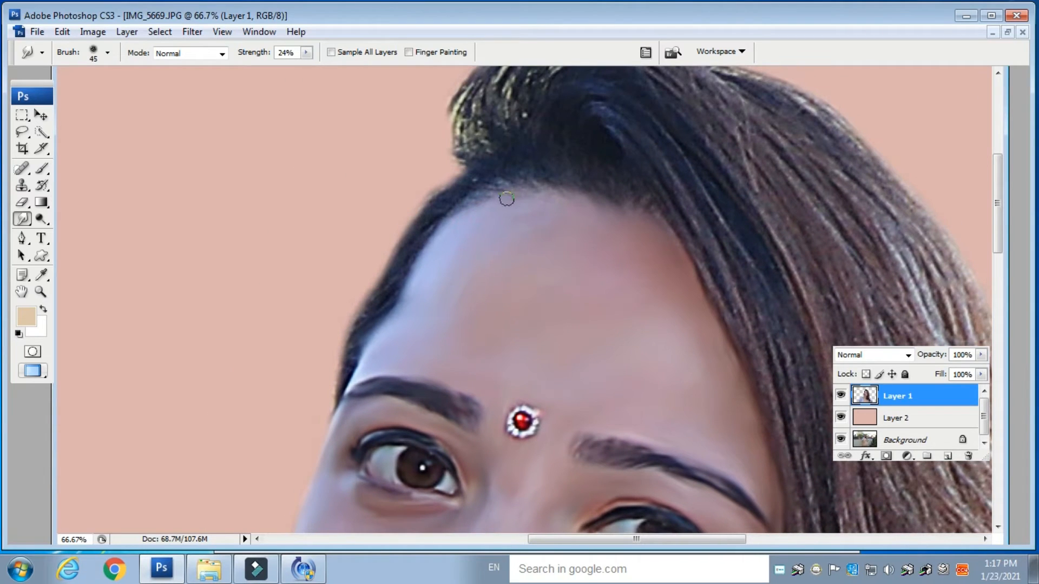
pyautogui.press(']')
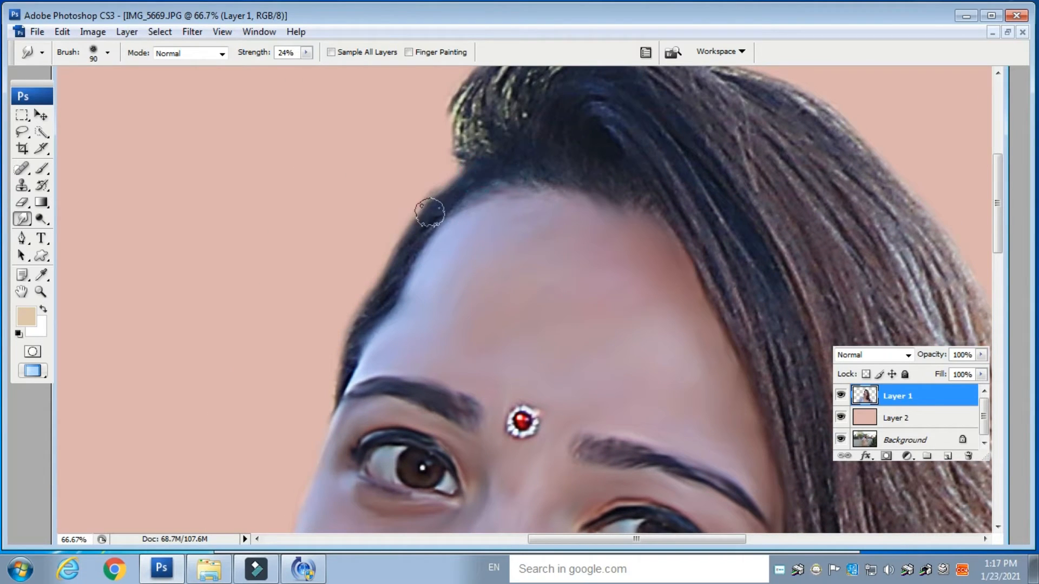
pyautogui.moveTo(448, 248)
pyautogui.mouseDown()
pyautogui.moveTo(501, 167)
pyautogui.moveTo(524, 190)
pyautogui.moveTo(485, 255)
pyautogui.moveTo(477, 174)
pyautogui.mouseUp()
pyautogui.moveTo(491, 244)
pyautogui.mouseDown()
pyautogui.moveTo(486, 196)
pyautogui.moveTo(509, 153)
pyautogui.moveTo(517, 240)
pyautogui.moveTo(535, 137)
pyautogui.mouseUp()
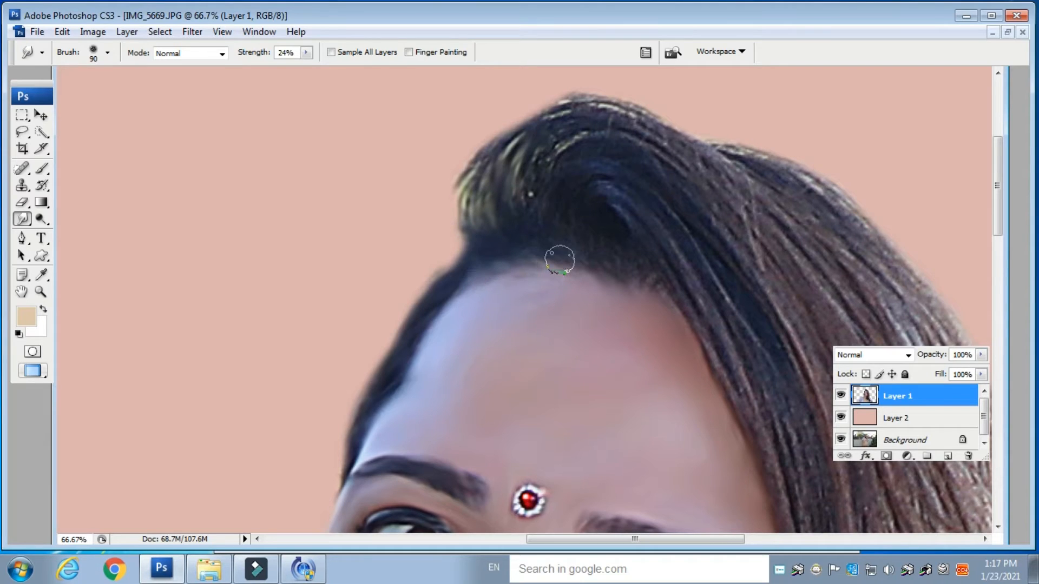
# - Smooth the hair on top of the head with the 90 px smudge brush
pyautogui.moveTo(520, 210)
pyautogui.mouseDown()
pyautogui.moveTo(569, 127)
pyautogui.moveTo(542, 226)
pyautogui.moveTo(518, 166)
pyautogui.moveTo(459, 169)
pyautogui.moveTo(576, 95)
pyautogui.moveTo(650, 122)
pyautogui.mouseUp()
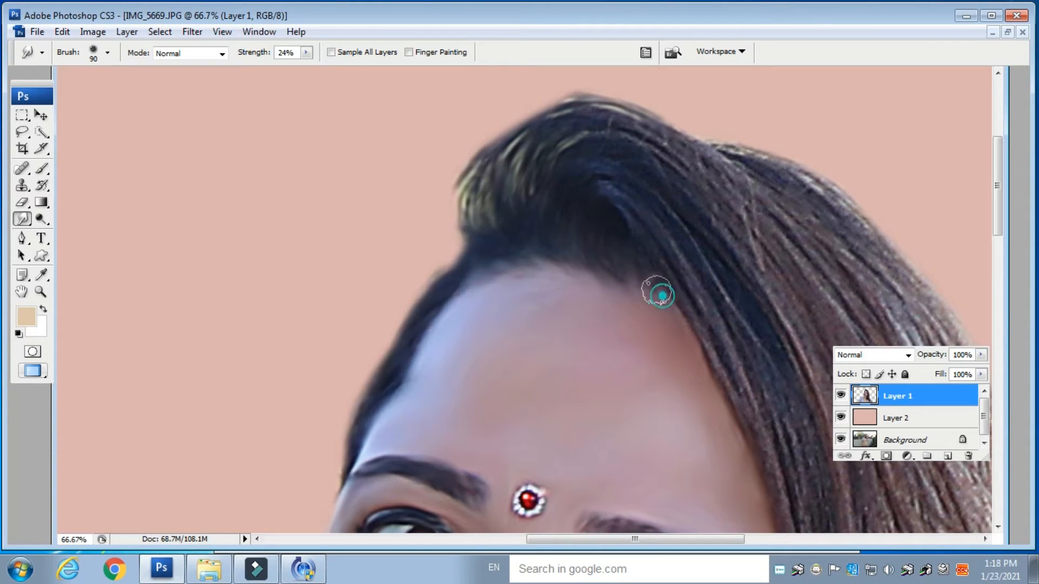
pyautogui.moveTo(589, 162)
pyautogui.mouseDown()
pyautogui.moveTo(665, 192)
pyautogui.moveTo(751, 319)
pyautogui.mouseUp()
pyautogui.moveTo(557, 149)
pyautogui.mouseDown()
pyautogui.moveTo(600, 136)
pyautogui.moveTo(723, 215)
pyautogui.mouseUp()
pyautogui.moveTo(549, 124); pyautogui.dragTo(794, 240)
pyautogui.moveTo(569, 108)
pyautogui.mouseDown()
pyautogui.moveTo(714, 154)
pyautogui.moveTo(860, 222)
pyautogui.mouseUp()
pyautogui.press('space')
pyautogui.moveTo(735, 225); pyautogui.dragTo(658, 161)
pyautogui.moveTo(584, 80); pyautogui.dragTo(671, 154)
pyautogui.moveTo(622, 76); pyautogui.dragTo(705, 225)
pyautogui.moveTo(586, 109)
pyautogui.mouseDown()
pyautogui.moveTo(629, 139)
pyautogui.moveTo(787, 324)
pyautogui.mouseUp()
pyautogui.moveTo(552, 165)
pyautogui.mouseDown()
pyautogui.moveTo(607, 285)
pyautogui.moveTo(657, 361)
pyautogui.mouseUp()
pyautogui.moveTo(600, 216)
pyautogui.mouseDown()
pyautogui.moveTo(650, 341)
pyautogui.moveTo(670, 353)
pyautogui.mouseUp()
pyautogui.moveTo(583, 133)
pyautogui.mouseDown()
pyautogui.moveTo(685, 327)
pyautogui.moveTo(686, 377)
pyautogui.moveTo(712, 340)
pyautogui.moveTo(664, 201)
pyautogui.moveTo(612, 258)
pyautogui.moveTo(643, 368)
pyautogui.mouseUp()
pyautogui.moveTo(612, 191); pyautogui.dragTo(658, 348)
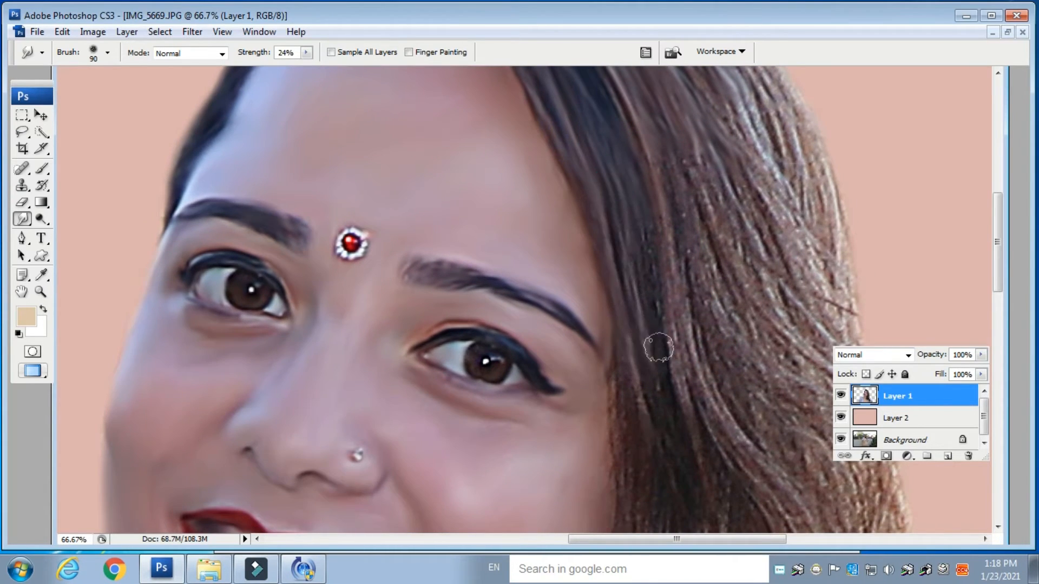
# - Enlarge the smudge brush to 125 px and smooth the hair framing the right side of the face
pyautogui.press(']')
pyautogui.press(']')
pyautogui.moveTo(725, 250); pyautogui.dragTo(663, 424)
pyautogui.moveTo(610, 205)
pyautogui.mouseDown()
pyautogui.moveTo(633, 211)
pyautogui.moveTo(696, 290)
pyautogui.moveTo(765, 405)
pyautogui.mouseUp()
pyautogui.moveTo(593, 210)
pyautogui.mouseDown()
pyautogui.moveTo(697, 371)
pyautogui.moveTo(749, 481)
pyautogui.mouseUp()
pyautogui.moveTo(676, 300); pyautogui.dragTo(743, 420)
pyautogui.moveTo(537, 167)
pyautogui.mouseDown()
pyautogui.moveTo(567, 199)
pyautogui.moveTo(702, 463)
pyautogui.mouseUp()
pyautogui.moveTo(651, 408); pyautogui.dragTo(509, 189)
pyautogui.moveTo(589, 128); pyautogui.dragTo(641, 340)
pyautogui.moveTo(479, 129); pyautogui.dragTo(591, 375)
pyautogui.moveTo(515, 134); pyautogui.dragTo(638, 398)
pyautogui.moveTo(457, 111)
pyautogui.mouseDown()
pyautogui.moveTo(533, 341)
pyautogui.moveTo(561, 388)
pyautogui.mouseUp()
pyautogui.moveTo(438, 127)
pyautogui.mouseDown()
pyautogui.moveTo(471, 263)
pyautogui.moveTo(551, 436)
pyautogui.mouseUp()
pyautogui.moveTo(423, 153)
pyautogui.mouseDown()
pyautogui.moveTo(445, 249)
pyautogui.moveTo(529, 382)
pyautogui.moveTo(488, 216)
pyautogui.mouseUp()
pyautogui.moveTo(374, 130); pyautogui.dragTo(472, 403)
pyautogui.moveTo(433, 231); pyautogui.dragTo(525, 439)
pyautogui.moveTo(472, 245); pyautogui.dragTo(561, 429)
pyautogui.moveTo(502, 230)
pyautogui.mouseDown()
pyautogui.moveTo(573, 357)
pyautogui.moveTo(605, 454)
pyautogui.mouseUp()
pyautogui.moveTo(519, 195)
pyautogui.mouseDown()
pyautogui.moveTo(560, 265)
pyautogui.moveTo(606, 406)
pyautogui.mouseUp()
pyautogui.moveTo(569, 225)
pyautogui.mouseDown()
pyautogui.moveTo(615, 371)
pyautogui.moveTo(647, 395)
pyautogui.moveTo(654, 464)
pyautogui.mouseUp()
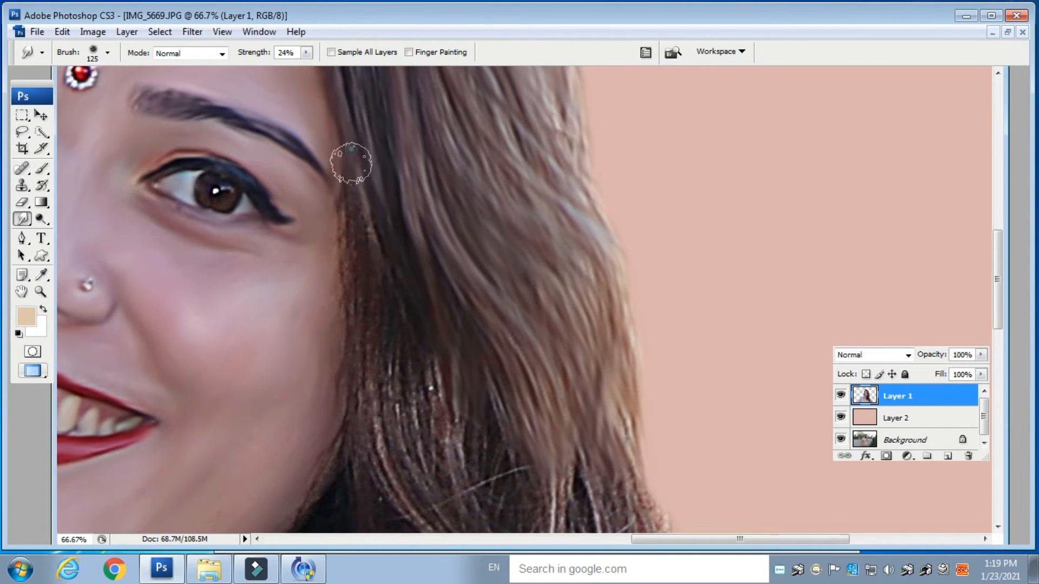
# - Smudge the hair strands falling beside the cheek and jaw
pyautogui.moveTo(358, 250); pyautogui.dragTo(366, 343)
pyautogui.moveTo(371, 232); pyautogui.dragTo(429, 413)
pyautogui.moveTo(359, 287); pyautogui.dragTo(380, 439)
pyautogui.moveTo(379, 345)
pyautogui.mouseDown()
pyautogui.moveTo(400, 444)
pyautogui.moveTo(440, 464)
pyautogui.mouseUp()
pyautogui.moveTo(417, 341); pyautogui.dragTo(476, 471)
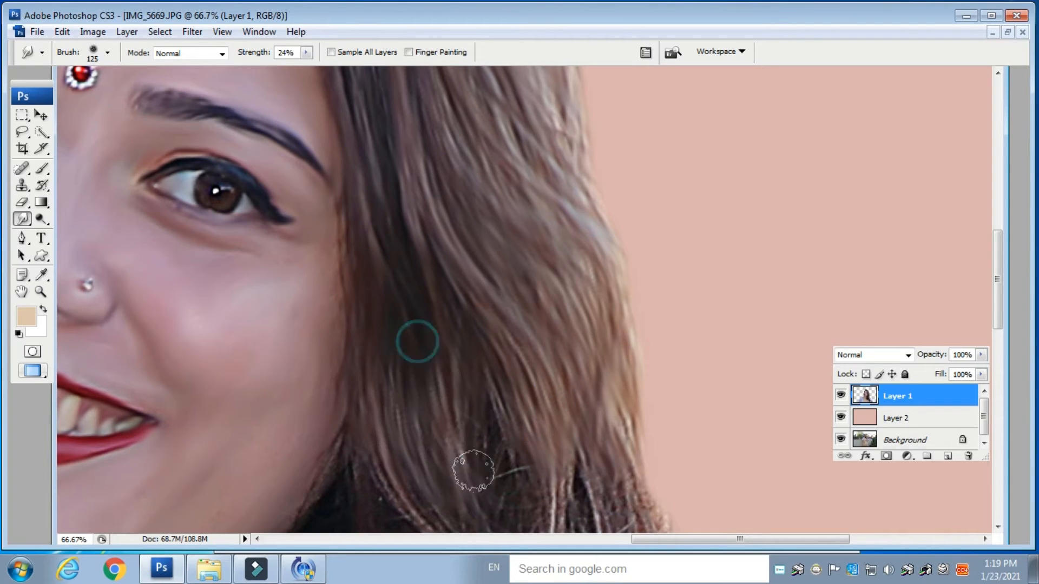
pyautogui.moveTo(464, 375); pyautogui.dragTo(508, 482)
pyautogui.moveTo(433, 342)
pyautogui.mouseDown()
pyautogui.moveTo(467, 474)
pyautogui.moveTo(507, 211)
pyautogui.mouseUp()
pyautogui.moveTo(356, 178); pyautogui.dragTo(503, 354)
pyautogui.moveTo(350, 225); pyautogui.dragTo(434, 435)
pyautogui.moveTo(373, 241); pyautogui.dragTo(491, 455)
pyautogui.moveTo(426, 309); pyautogui.dragTo(518, 490)
pyautogui.moveTo(428, 379); pyautogui.dragTo(508, 504)
pyautogui.moveTo(337, 205)
pyautogui.mouseDown()
pyautogui.moveTo(309, 247)
pyautogui.moveTo(308, 281)
pyautogui.mouseUp()
pyautogui.moveTo(334, 234); pyautogui.dragTo(330, 378)
pyautogui.moveTo(327, 261); pyautogui.dragTo(378, 444)
pyautogui.moveTo(316, 281); pyautogui.dragTo(265, 450)
# - Smooth the dark hair lying against the neck and collarbone
pyautogui.press('space')
pyautogui.moveTo(317, 431); pyautogui.dragTo(350, 260)
pyautogui.moveTo(308, 186); pyautogui.dragTo(230, 399)
pyautogui.moveTo(346, 162); pyautogui.dragTo(280, 392)
pyautogui.moveTo(357, 191); pyautogui.dragTo(325, 302)
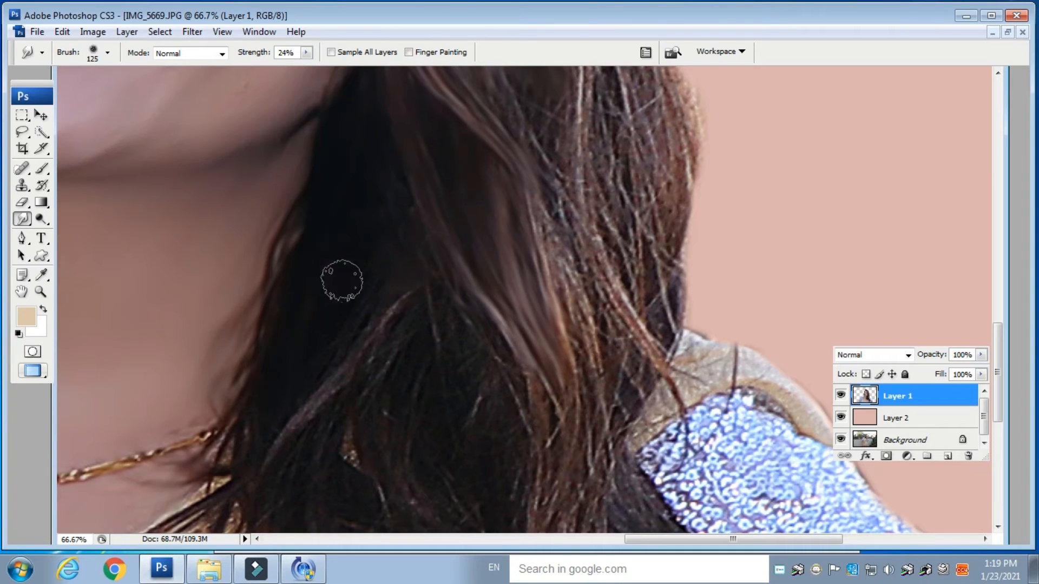
pyautogui.moveTo(369, 136)
pyautogui.mouseDown()
pyautogui.moveTo(412, 270)
pyautogui.moveTo(395, 236)
pyautogui.moveTo(341, 358)
pyautogui.mouseUp()
pyautogui.moveTo(414, 281)
pyautogui.mouseDown()
pyautogui.moveTo(364, 361)
pyautogui.moveTo(264, 449)
pyautogui.mouseUp()
pyautogui.moveTo(300, 372); pyautogui.dragTo(297, 190)
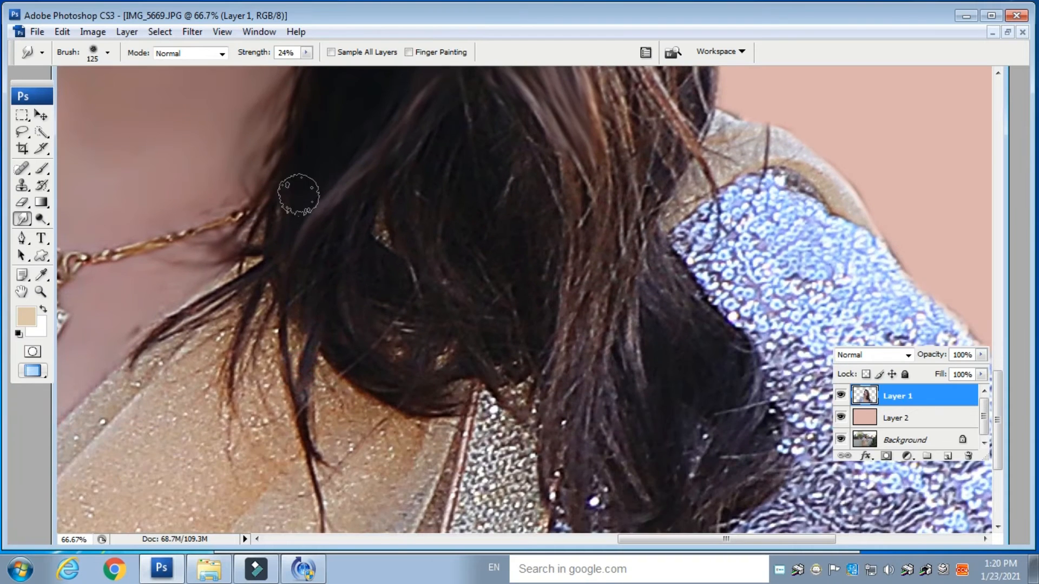
pyautogui.moveTo(389, 195); pyautogui.dragTo(292, 354)
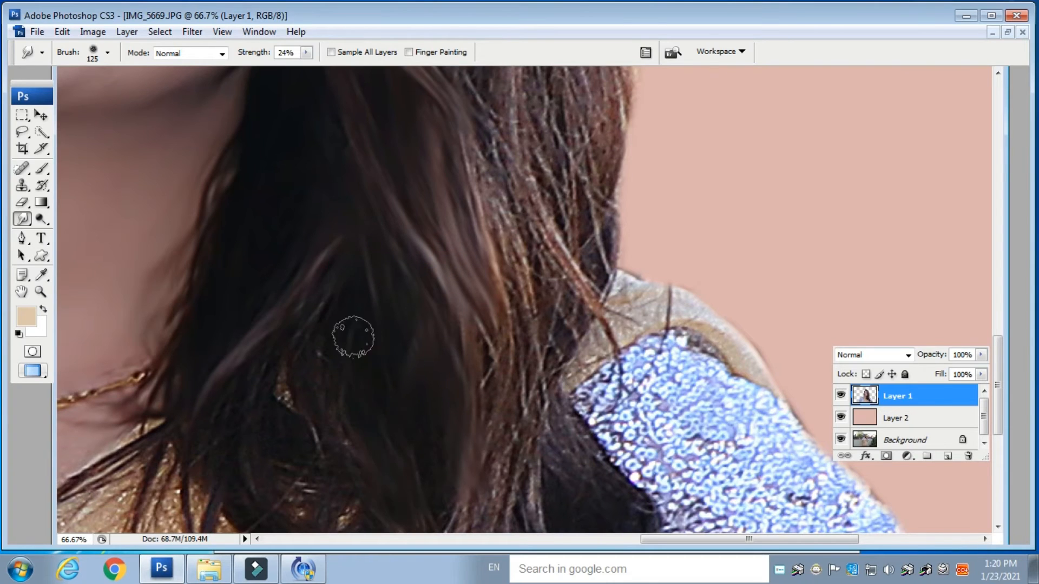
pyautogui.moveTo(334, 474); pyautogui.dragTo(334, 334)
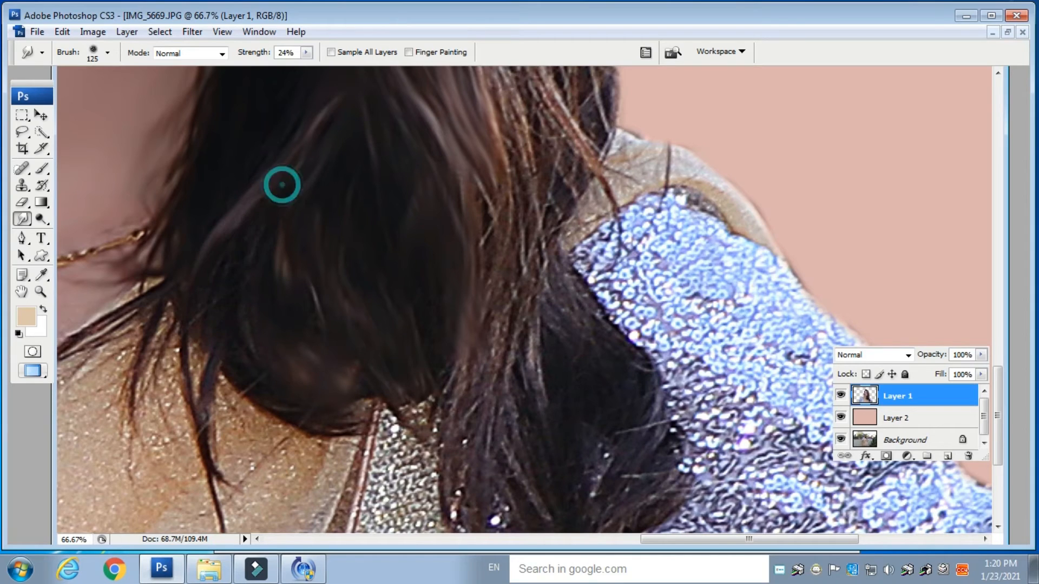
pyautogui.moveTo(202, 362)
pyautogui.mouseDown()
pyautogui.moveTo(215, 354)
pyautogui.moveTo(213, 460)
pyautogui.mouseUp()
pyautogui.moveTo(181, 281)
pyautogui.mouseDown()
pyautogui.moveTo(142, 403)
pyautogui.moveTo(168, 493)
pyautogui.moveTo(178, 417)
pyautogui.mouseUp()
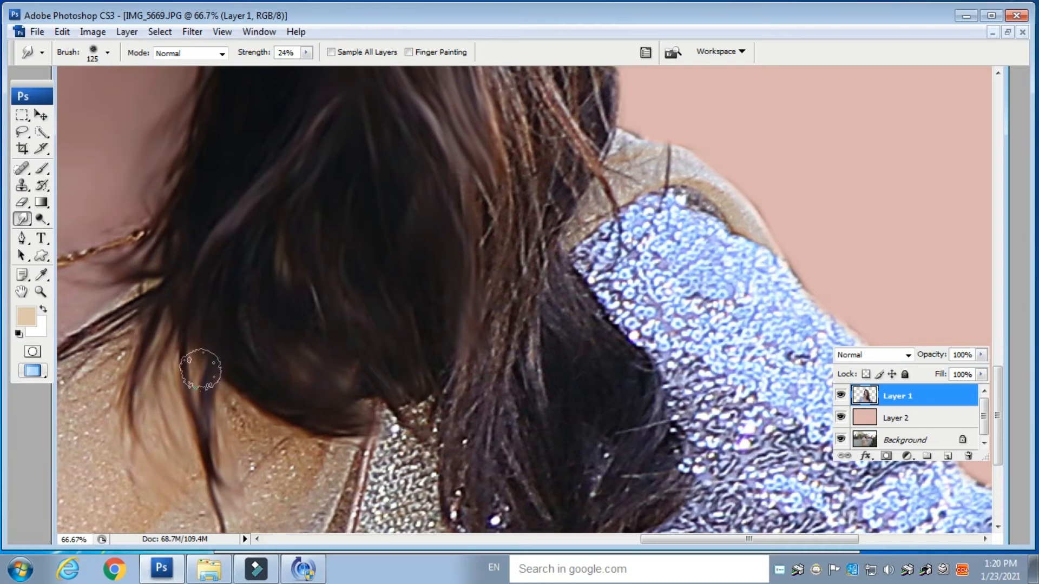
# - Smudge the lower hair locks where they fall over the neckline and shoulder
pyautogui.scroll(8, 336, 360)
pyautogui.hscroll(5, 261, 317)
pyautogui.moveTo(353, 128); pyautogui.dragTo(389, 338)
pyautogui.moveTo(401, 250); pyautogui.dragTo(395, 469)
pyautogui.moveTo(331, 207)
pyautogui.mouseDown()
pyautogui.moveTo(365, 382)
pyautogui.moveTo(357, 461)
pyautogui.mouseUp()
pyautogui.moveTo(290, 216); pyautogui.dragTo(333, 471)
pyautogui.moveTo(248, 216); pyautogui.dragTo(299, 460)
pyautogui.moveTo(221, 296)
pyautogui.mouseDown()
pyautogui.moveTo(274, 424)
pyautogui.moveTo(303, 454)
pyautogui.moveTo(217, 211)
pyautogui.moveTo(284, 292)
pyautogui.moveTo(303, 338)
pyautogui.mouseUp()
pyautogui.moveTo(206, 210); pyautogui.dragTo(255, 359)
pyautogui.moveTo(189, 217)
pyautogui.mouseDown()
pyautogui.moveTo(213, 355)
pyautogui.moveTo(238, 419)
pyautogui.mouseUp()
pyautogui.moveTo(167, 276); pyautogui.dragTo(216, 460)
pyautogui.moveTo(238, 405)
pyautogui.mouseDown()
pyautogui.moveTo(211, 210)
pyautogui.moveTo(217, 363)
pyautogui.mouseUp()
pyautogui.moveTo(197, 271); pyautogui.dragTo(195, 429)
pyautogui.moveTo(181, 266)
pyautogui.mouseDown()
pyautogui.moveTo(155, 360)
pyautogui.moveTo(168, 498)
pyautogui.mouseUp()
pyautogui.moveTo(139, 308)
pyautogui.mouseDown()
pyautogui.moveTo(125, 436)
pyautogui.moveTo(146, 517)
pyautogui.mouseUp()
pyautogui.moveTo(231, 203)
pyautogui.mouseDown()
pyautogui.moveTo(275, 292)
pyautogui.moveTo(274, 337)
pyautogui.moveTo(210, 257)
pyautogui.moveTo(297, 405)
pyautogui.mouseUp()
pyautogui.moveTo(303, 309)
pyautogui.mouseDown()
pyautogui.moveTo(302, 394)
pyautogui.moveTo(305, 249)
pyautogui.mouseUp()
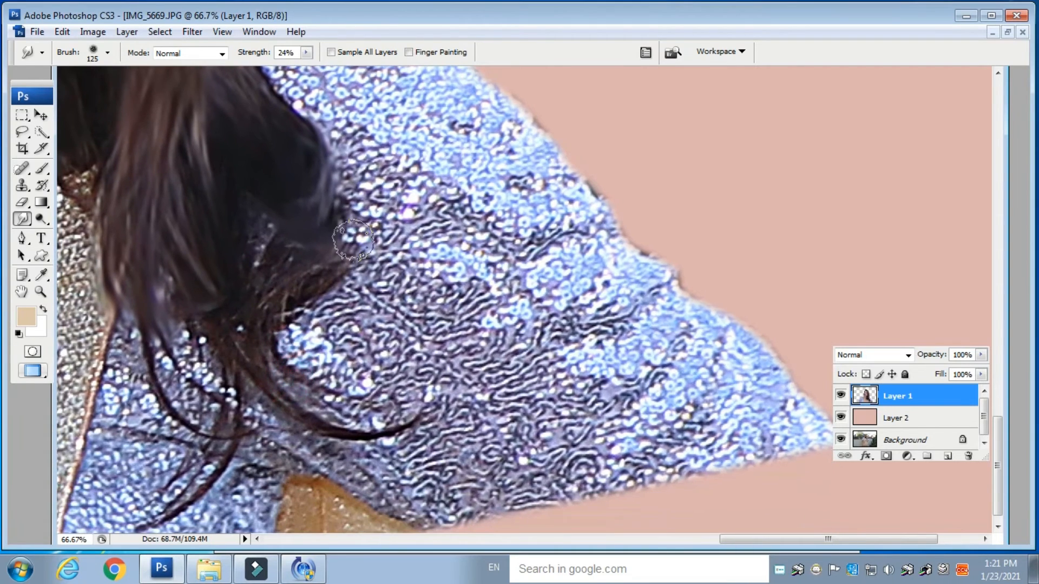
# - Smudge the hair ends and sequins across the sleeve on the right shoulder
pyautogui.moveTo(255, 387)
pyautogui.mouseDown()
pyautogui.moveTo(281, 403)
pyautogui.moveTo(441, 414)
pyautogui.mouseUp()
pyautogui.moveTo(226, 342)
pyautogui.mouseDown()
pyautogui.moveTo(231, 436)
pyautogui.moveTo(195, 488)
pyautogui.moveTo(175, 497)
pyautogui.mouseUp()
pyautogui.moveTo(261, 376); pyautogui.dragTo(315, 360)
pyautogui.moveTo(255, 449); pyautogui.dragTo(178, 510)
pyautogui.moveTo(184, 341); pyautogui.dragTo(248, 426)
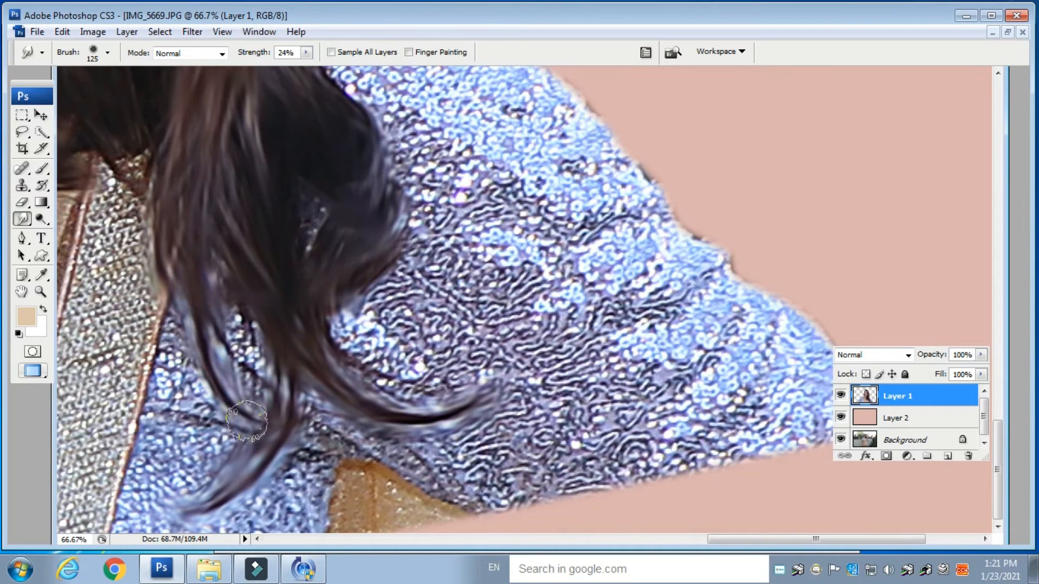
pyautogui.moveTo(212, 287); pyautogui.dragTo(252, 394)
pyautogui.moveTo(171, 319); pyautogui.dragTo(179, 448)
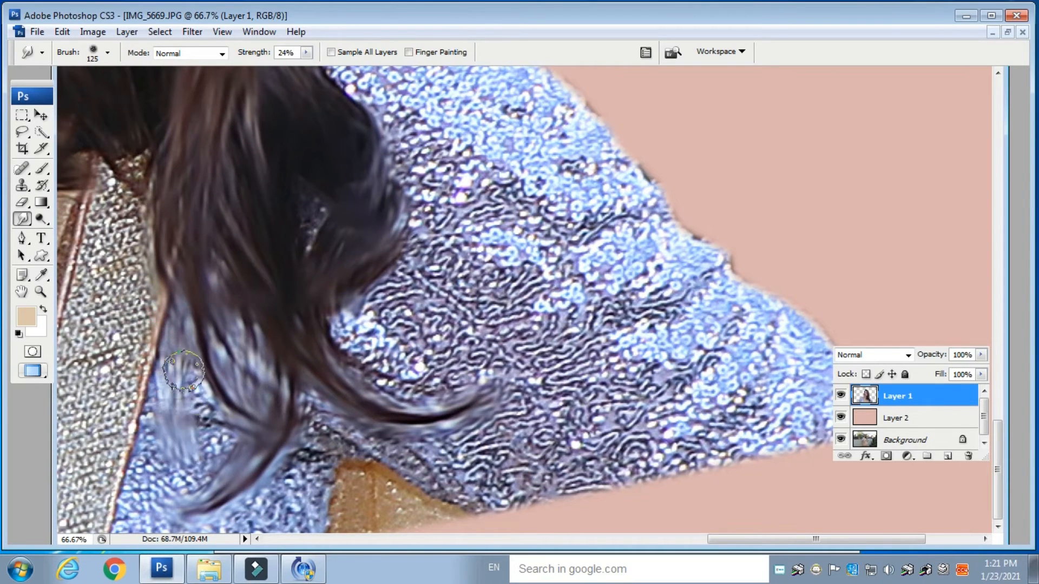
pyautogui.moveTo(184, 372); pyautogui.dragTo(208, 448)
pyautogui.moveTo(298, 171)
pyautogui.mouseDown()
pyautogui.moveTo(300, 212)
pyautogui.moveTo(312, 219)
pyautogui.mouseUp()
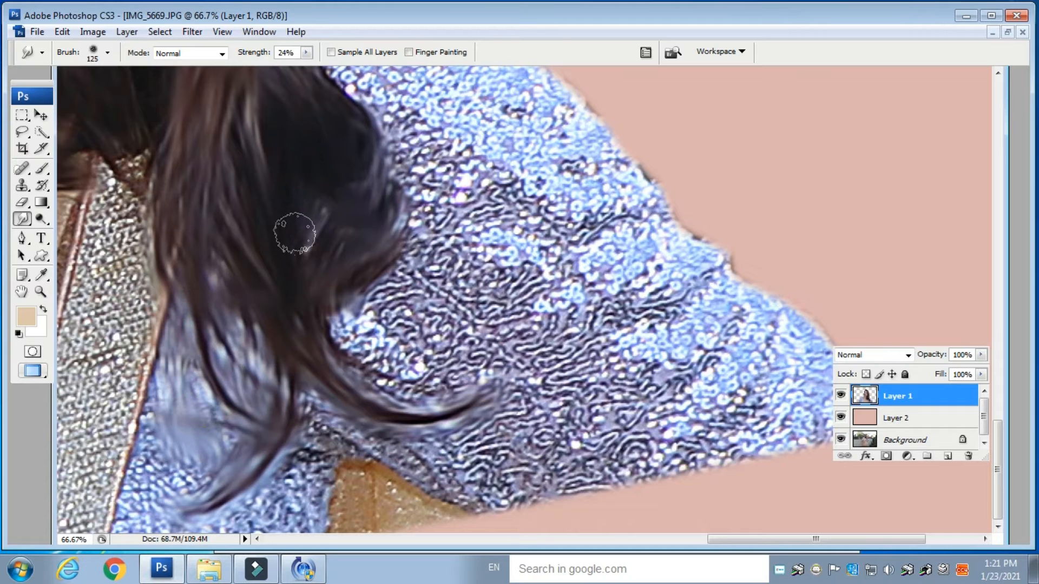
pyautogui.moveTo(233, 107); pyautogui.dragTo(279, 333)
pyautogui.moveTo(307, 120); pyautogui.dragTo(328, 195)
pyautogui.moveTo(310, 234); pyautogui.dragTo(329, 255)
pyautogui.moveTo(262, 174)
pyautogui.mouseDown()
pyautogui.moveTo(413, 360)
pyautogui.moveTo(447, 470)
pyautogui.mouseUp()
pyautogui.moveTo(395, 203)
pyautogui.mouseDown()
pyautogui.moveTo(427, 294)
pyautogui.moveTo(439, 487)
pyautogui.mouseUp()
pyautogui.moveTo(470, 197); pyautogui.dragTo(509, 423)
pyautogui.moveTo(482, 309); pyautogui.dragTo(567, 496)
# - Enlarge the smudge brush to 1000 px and smooth the sequined sleeves and saree with broad strokes
pyautogui.hotkey('ctrl', '-')
pyautogui.hotkey('ctrl', '-')
pyautogui.hotkey('ctrl', '-')
pyautogui.hotkey('ctrl', '-')
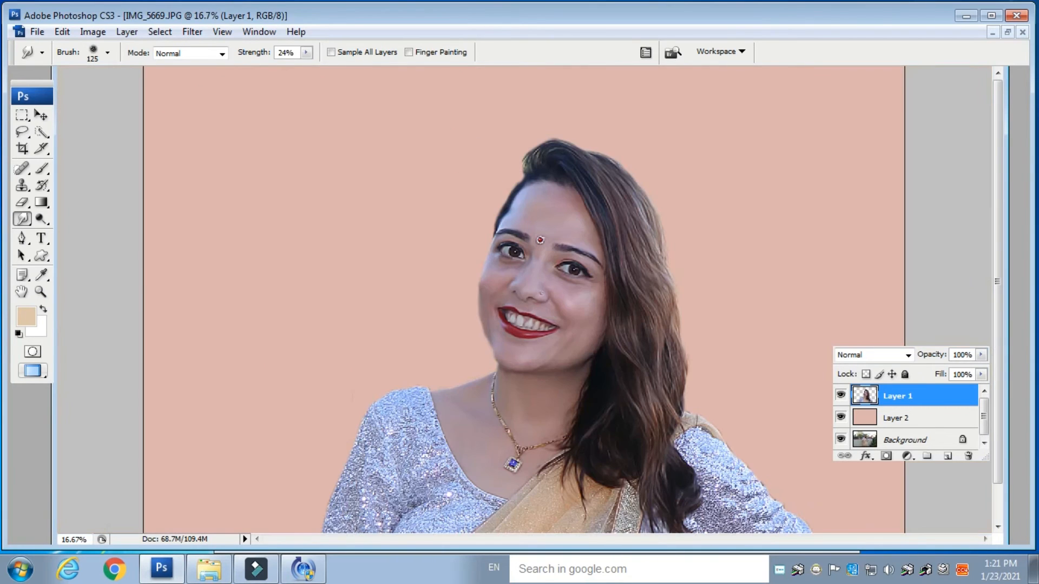
pyautogui.hotkey('ctrl', '+')
pyautogui.hotkey('ctrl', '+')
pyautogui.hotkey('ctrl', '+')
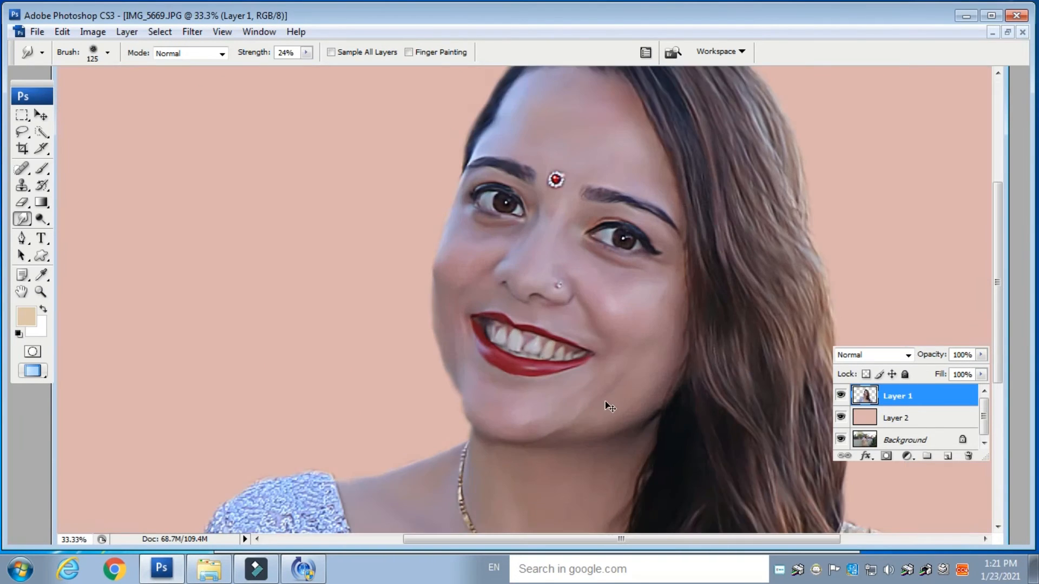
pyautogui.hotkey('ctrl', '+')
pyautogui.hotkey('ctrl', '-')
pyautogui.hotkey('ctrl', '-')
pyautogui.hotkey('ctrl', '-')
pyautogui.hotkey('ctrl', '-')
pyautogui.hotkey('ctrl', '-')
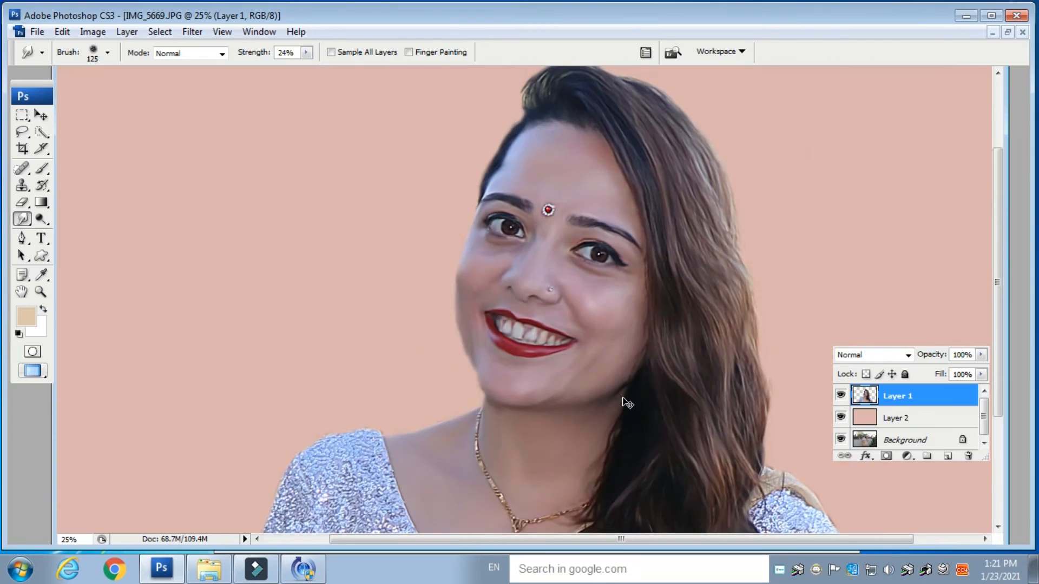
pyautogui.press(']')
pyautogui.press(']')
pyautogui.press(']')
pyautogui.press(']')
pyautogui.press(']')
pyautogui.press(']')
pyautogui.press(']')
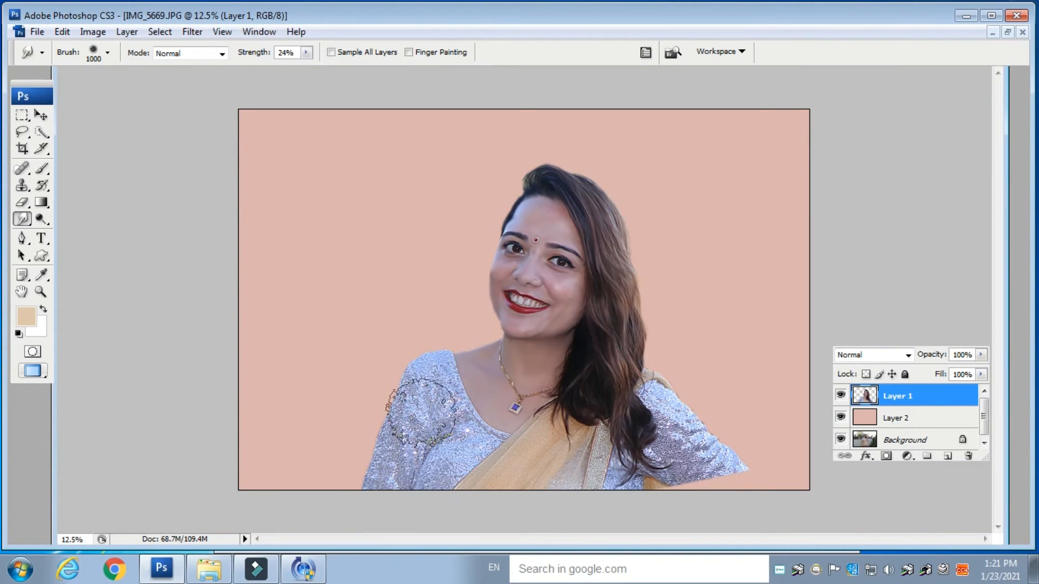
pyautogui.moveTo(438, 363)
pyautogui.mouseDown()
pyautogui.moveTo(419, 378)
pyautogui.moveTo(411, 423)
pyautogui.moveTo(441, 412)
pyautogui.moveTo(446, 384)
pyautogui.moveTo(426, 453)
pyautogui.moveTo(408, 477)
pyautogui.moveTo(396, 475)
pyautogui.moveTo(389, 440)
pyautogui.moveTo(378, 473)
pyautogui.mouseUp()
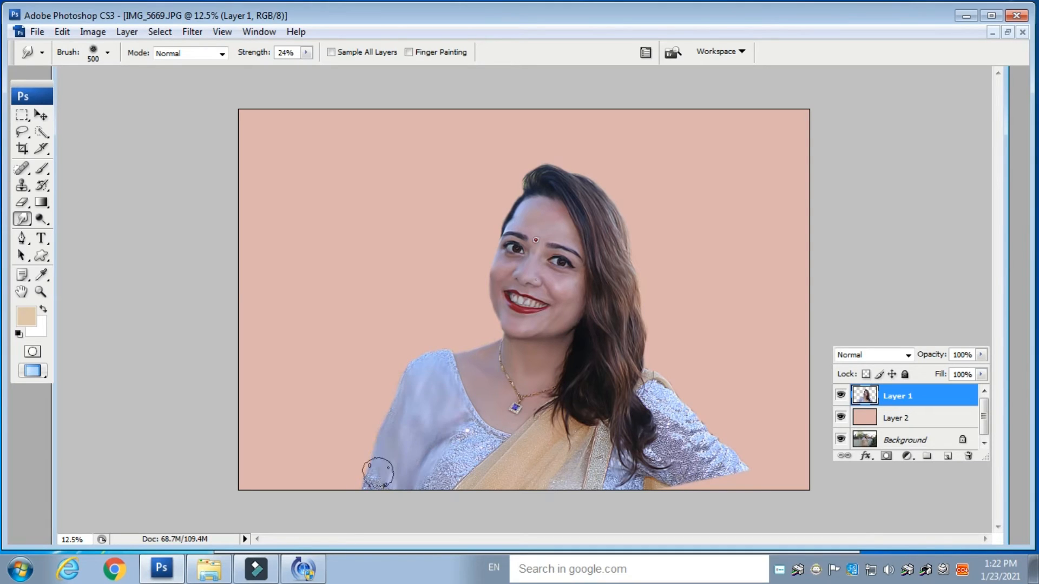
pyautogui.moveTo(471, 437)
pyautogui.mouseDown()
pyautogui.moveTo(484, 424)
pyautogui.moveTo(448, 464)
pyautogui.mouseUp()
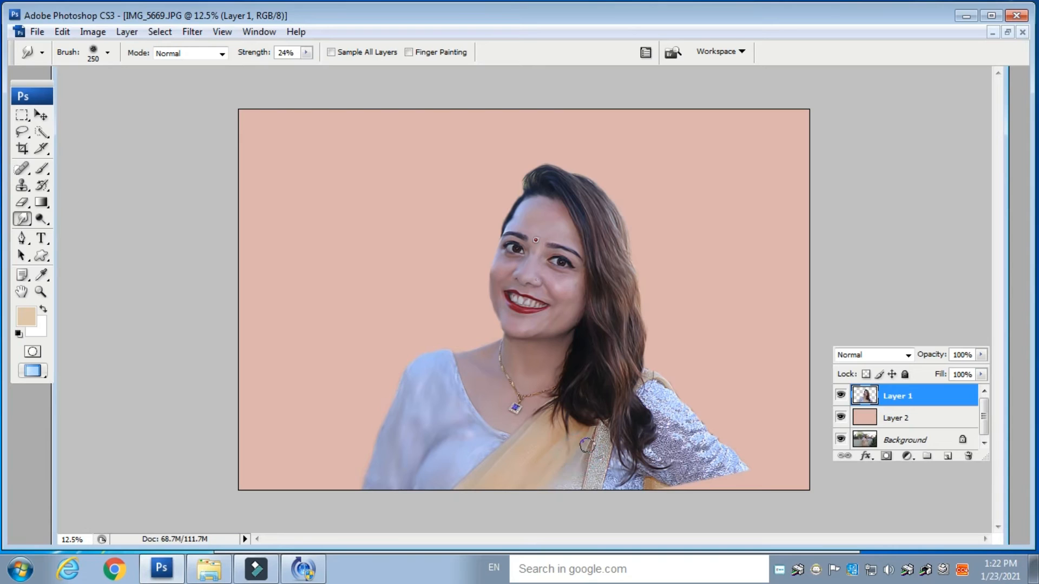
pyautogui.moveTo(602, 420); pyautogui.dragTo(595, 456)
pyautogui.moveTo(678, 402)
pyautogui.mouseDown()
pyautogui.moveTo(648, 401)
pyautogui.moveTo(662, 446)
pyautogui.mouseUp()
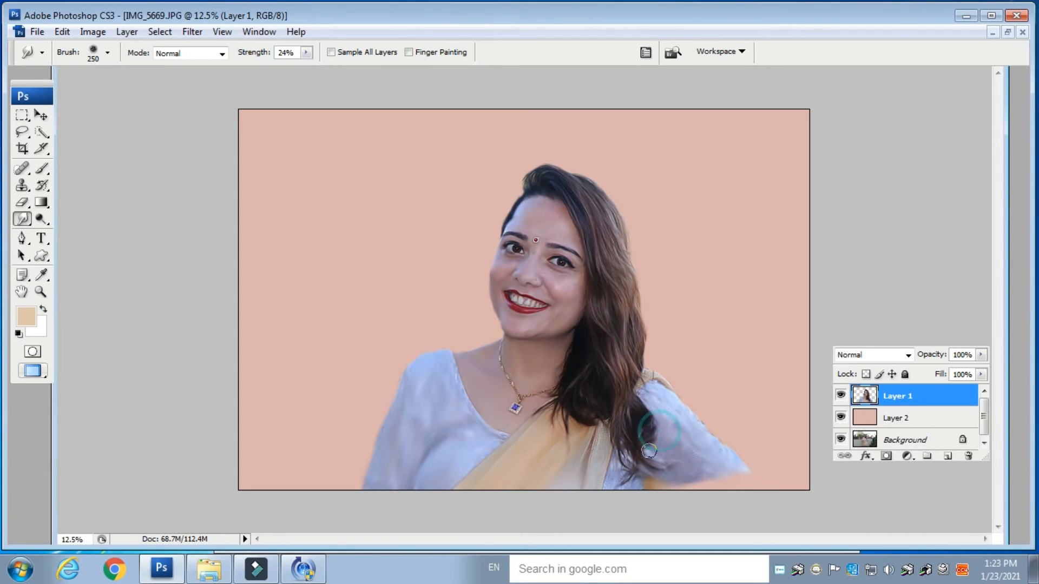
# - Reduce the smudge brush to 175 px and smooth the blouse, saree and right sleeve fabric
pyautogui.hotkey('ctrl', '+')
pyautogui.hotkey('ctrl', '+')
pyautogui.hotkey('ctrl', '+')
pyautogui.scroll(-5, 557, 411)
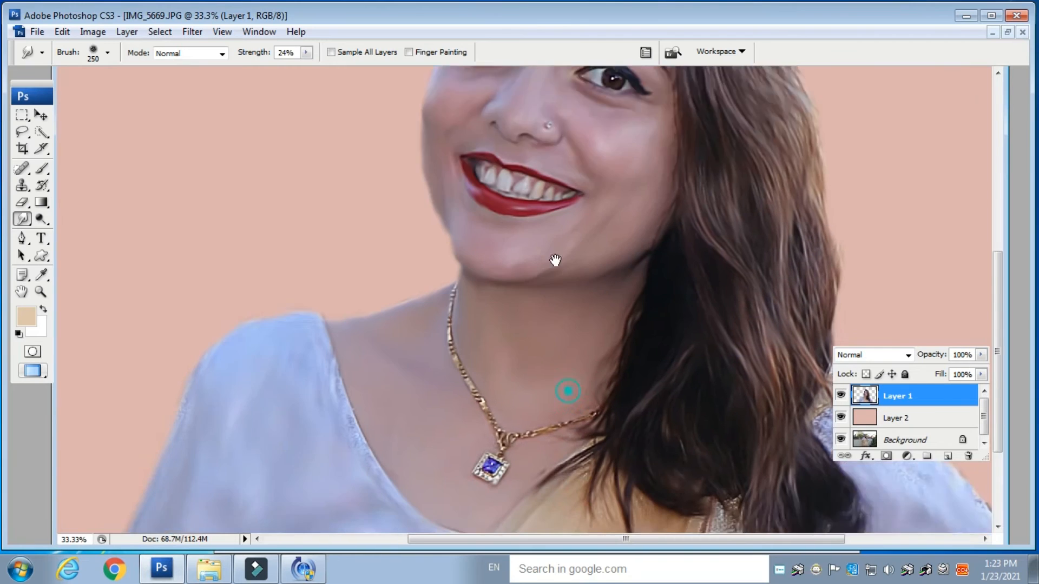
pyautogui.press('[')
pyautogui.moveTo(332, 211); pyautogui.dragTo(370, 326)
pyautogui.moveTo(426, 415); pyautogui.dragTo(378, 423)
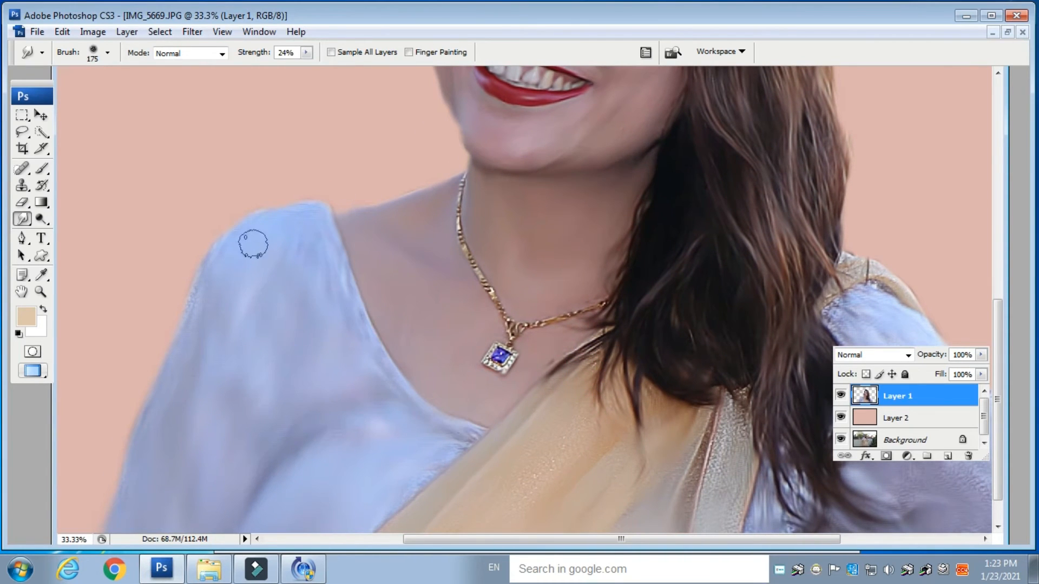
pyautogui.moveTo(207, 353)
pyautogui.mouseDown()
pyautogui.moveTo(252, 309)
pyautogui.moveTo(177, 404)
pyautogui.mouseUp()
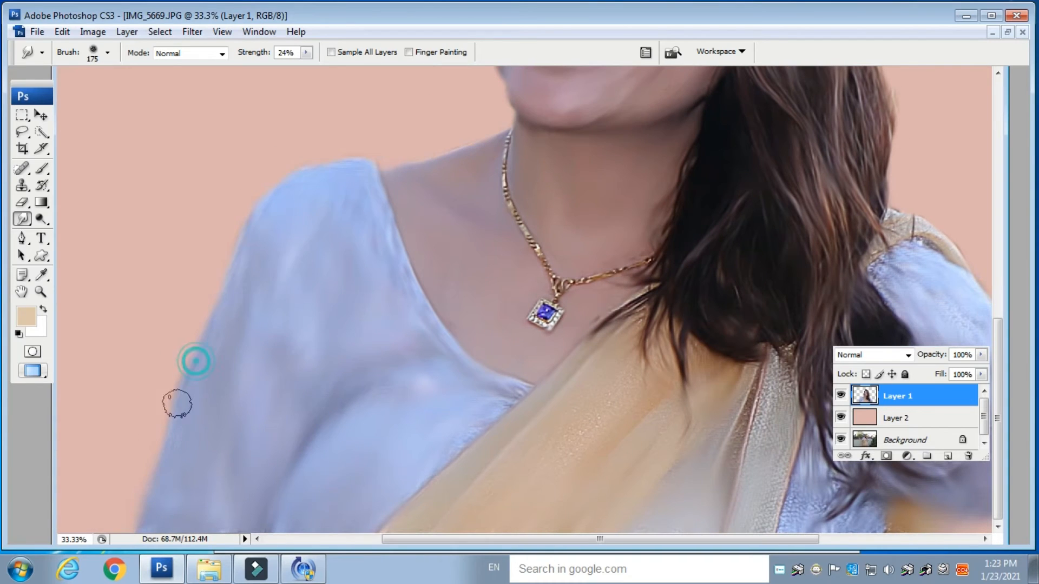
pyautogui.moveTo(533, 391); pyautogui.dragTo(432, 476)
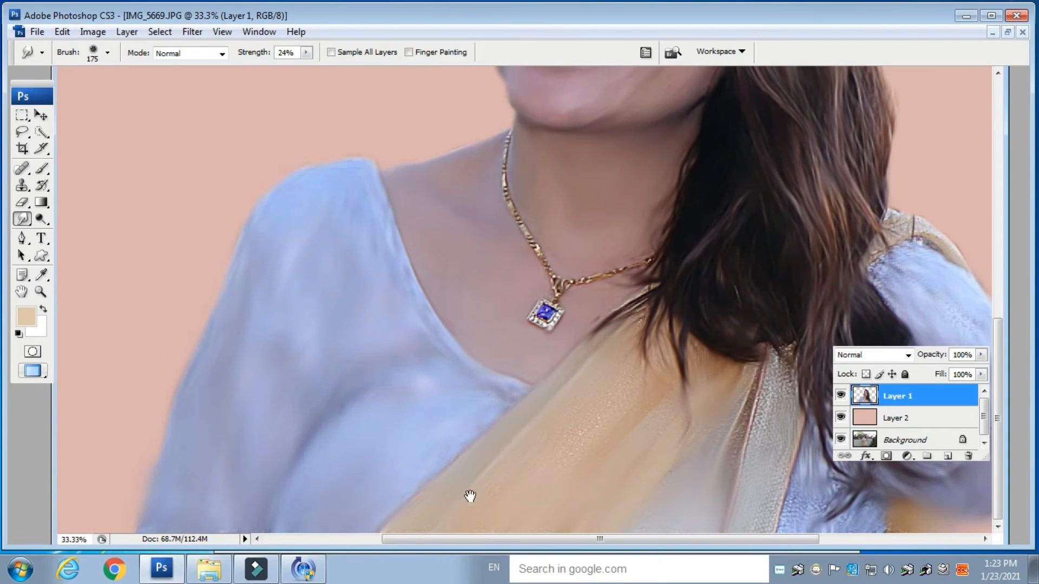
pyautogui.click(584, 394)
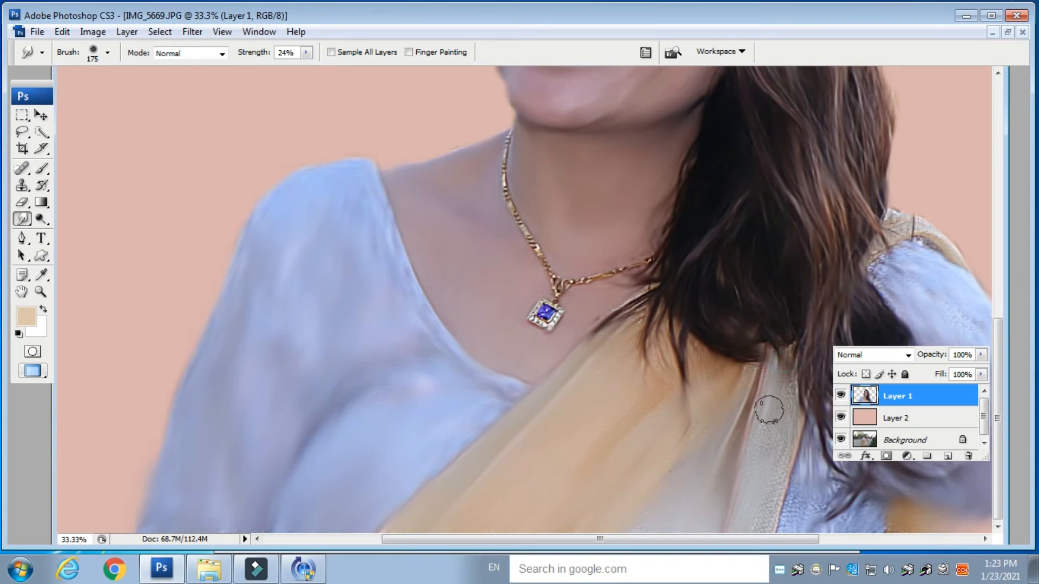
pyautogui.moveTo(702, 512); pyautogui.dragTo(407, 512)
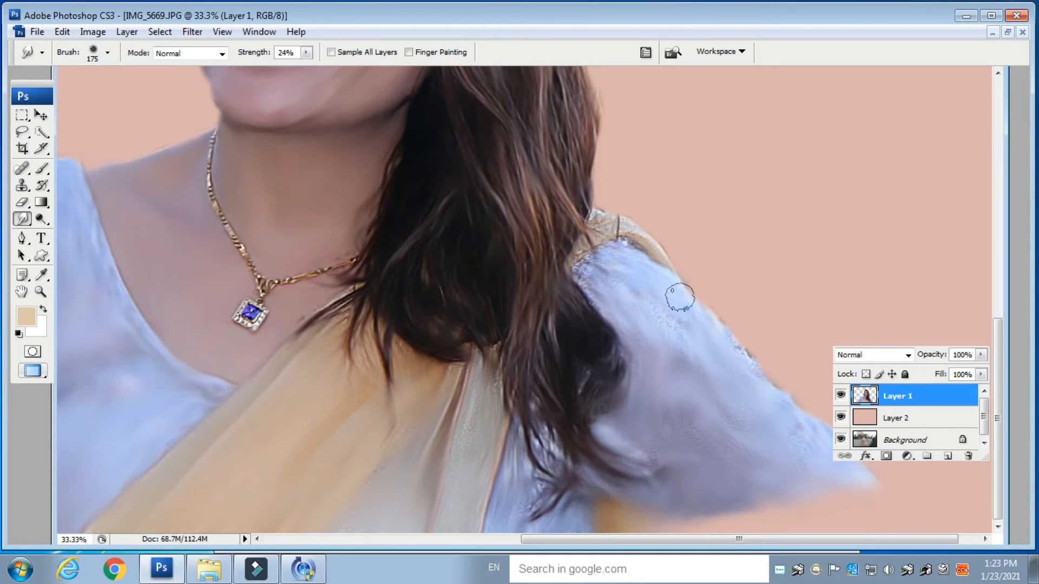
pyautogui.moveTo(614, 275); pyautogui.dragTo(683, 346)
pyautogui.moveTo(579, 264)
pyautogui.mouseDown()
pyautogui.moveTo(612, 313)
pyautogui.moveTo(644, 325)
pyautogui.mouseUp()
pyautogui.moveTo(688, 382); pyautogui.dragTo(645, 382)
pyautogui.moveTo(756, 422); pyautogui.dragTo(653, 439)
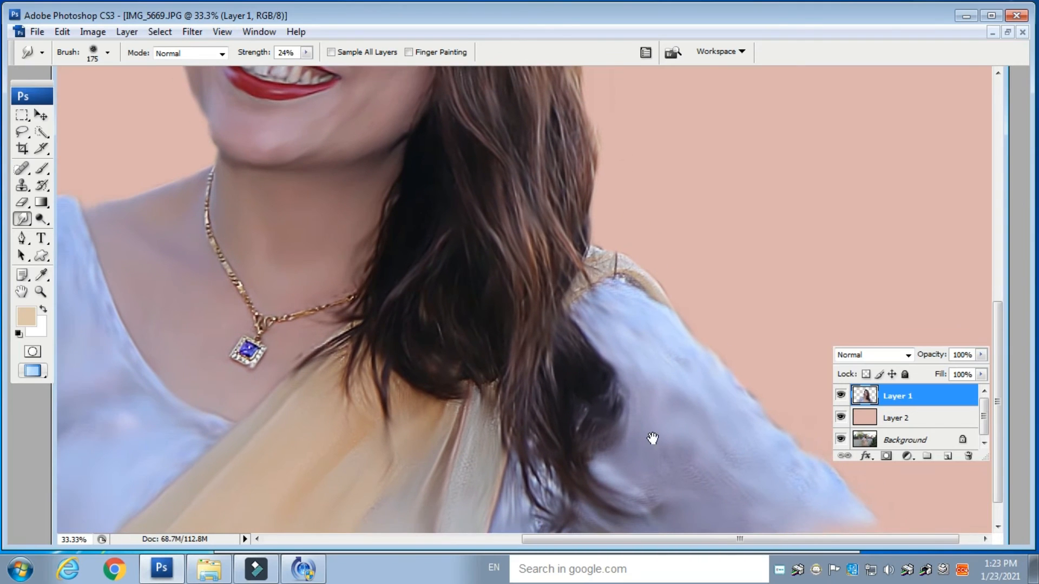
pyautogui.moveTo(601, 260); pyautogui.dragTo(634, 271)
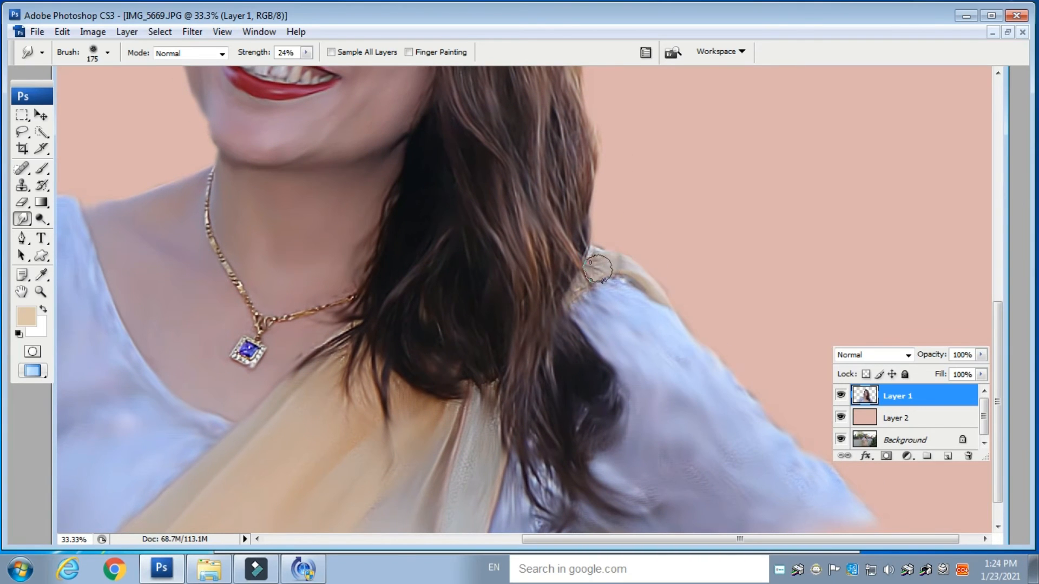
# - Add a new empty layer above the portrait layer
pyautogui.hotkey('ctrl', '-')
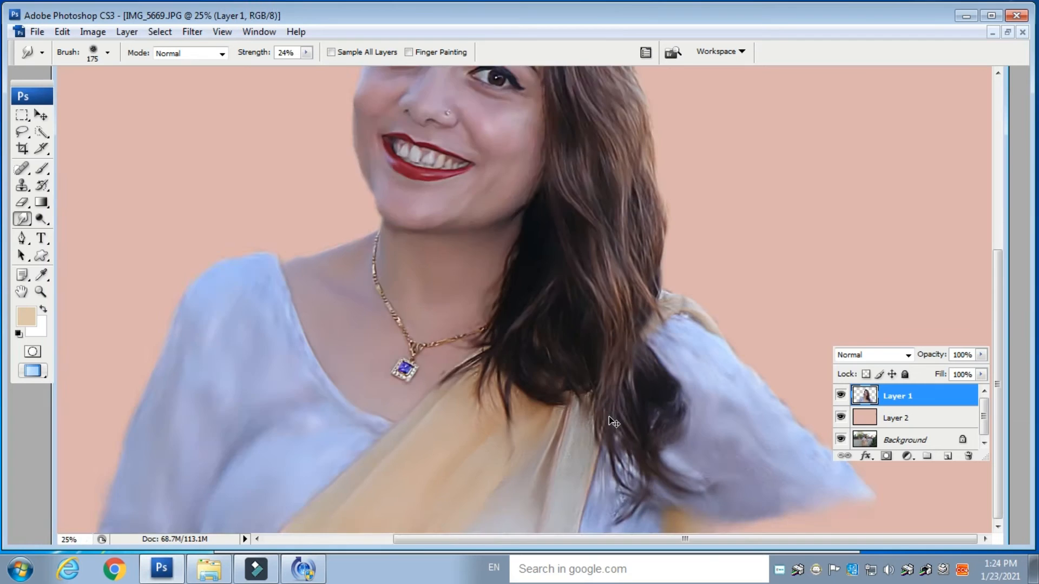
pyautogui.hotkey('ctrl', '-')
pyautogui.hotkey('ctrl', '+')
pyautogui.hotkey('ctrl', '+')
pyautogui.hotkey('ctrl', '+')
pyautogui.hotkey('ctrl', '+')
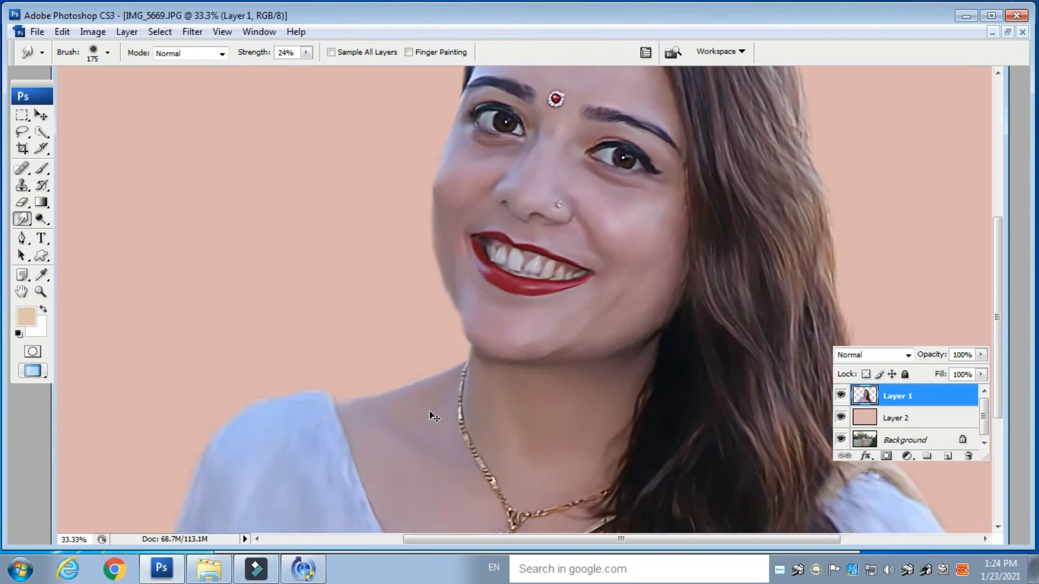
pyautogui.moveTo(699, 145); pyautogui.dragTo(512, 403)
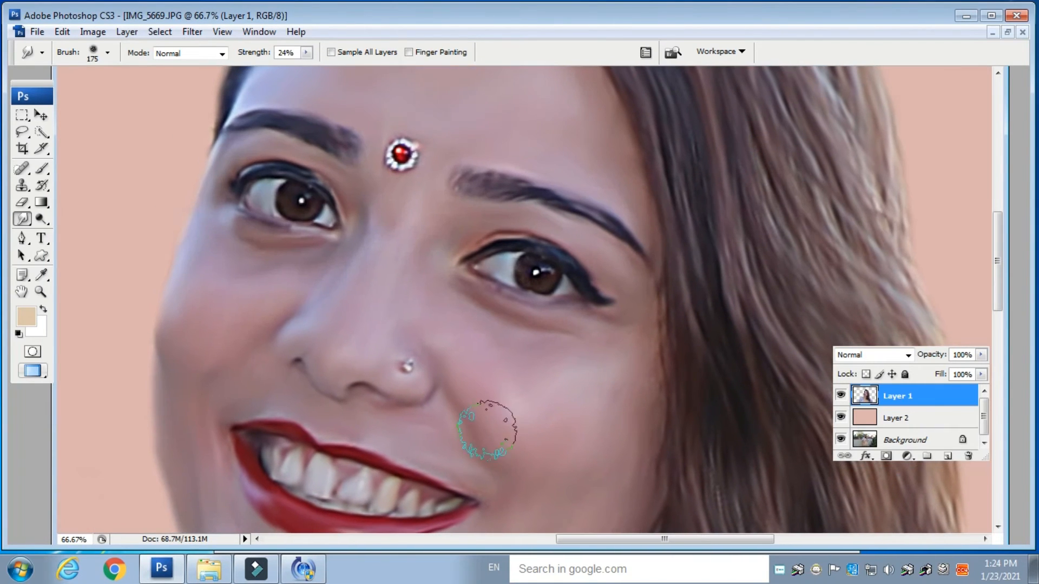
pyautogui.click(948, 456)
# - Set the foreground colour to a bright pink
pyautogui.click(20, 316)
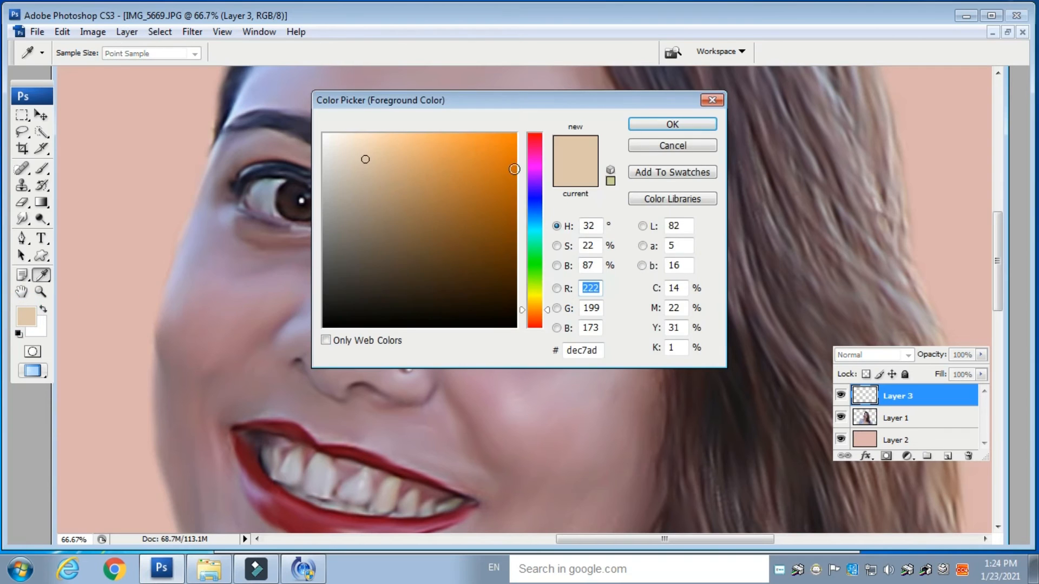
pyautogui.click(532, 150)
pyautogui.click(478, 158)
pyautogui.click(667, 123)
# - Set the new layer's blend mode to Color
pyautogui.click(881, 355)
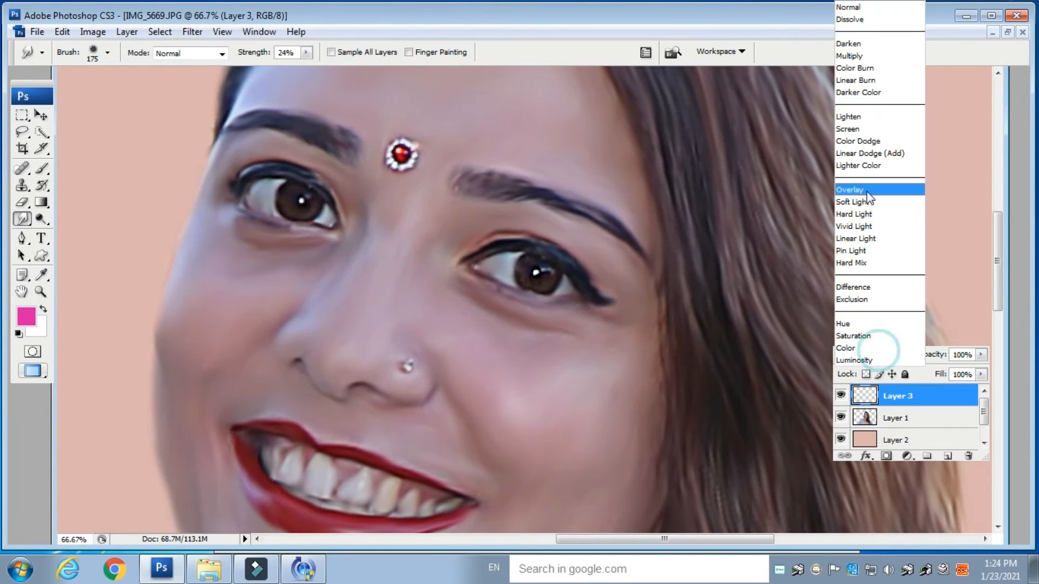
pyautogui.click(864, 352)
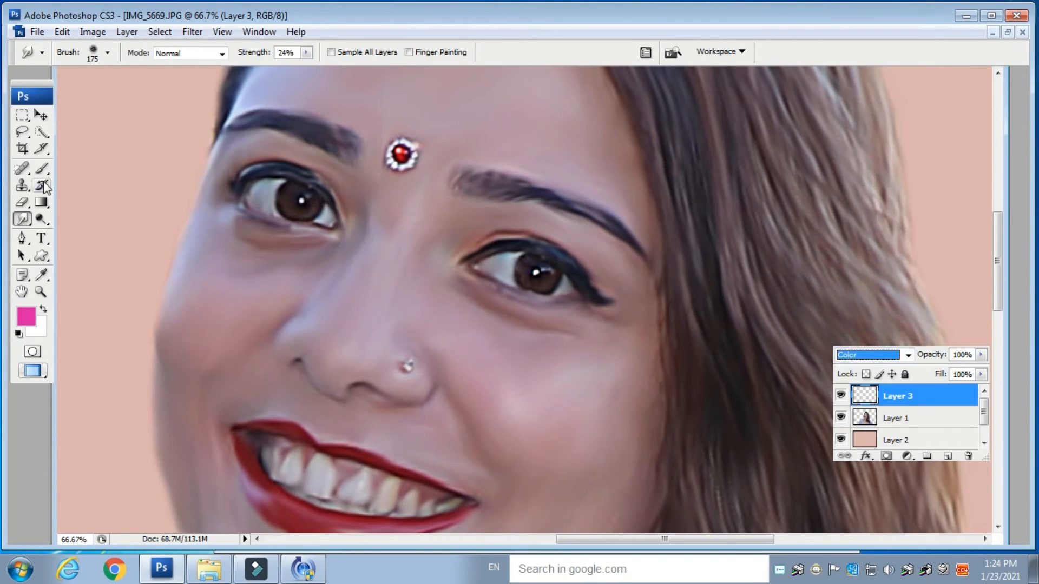
# - Paint pink blush on both cheeks with a soft round brush of about 300 px at 34% opacity
pyautogui.click(42, 168)
pyautogui.click(95, 53)
pyautogui.click(149, 232)
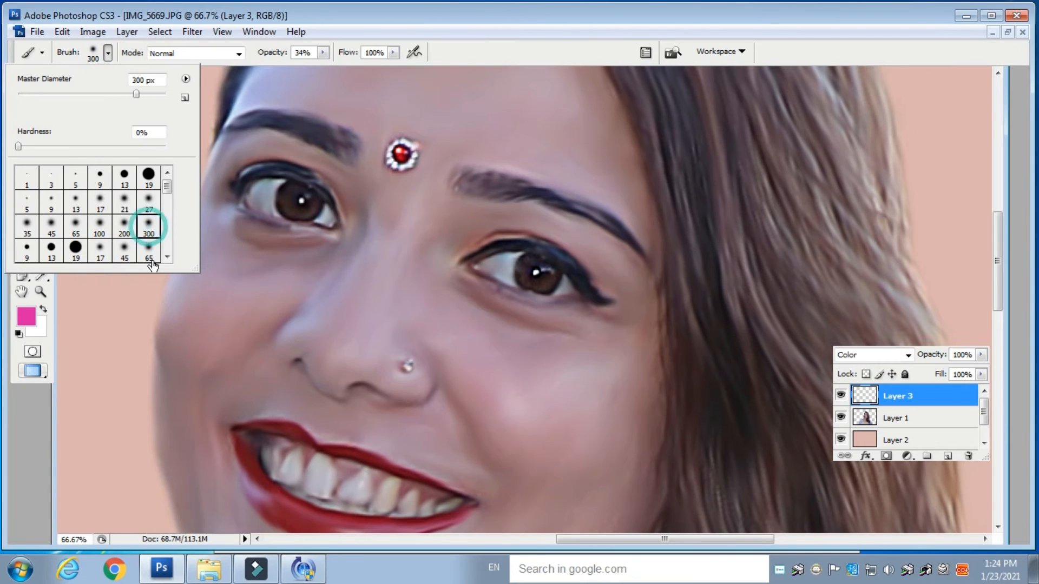
pyautogui.click(109, 343)
pyautogui.press('[')
pyautogui.press('[')
pyautogui.press('[')
pyautogui.press('[')
pyautogui.press('[')
pyautogui.press('[')
pyautogui.press('[')
pyautogui.press('[')
pyautogui.press('[')
pyautogui.press('[')
pyautogui.press('[')
pyautogui.press('[')
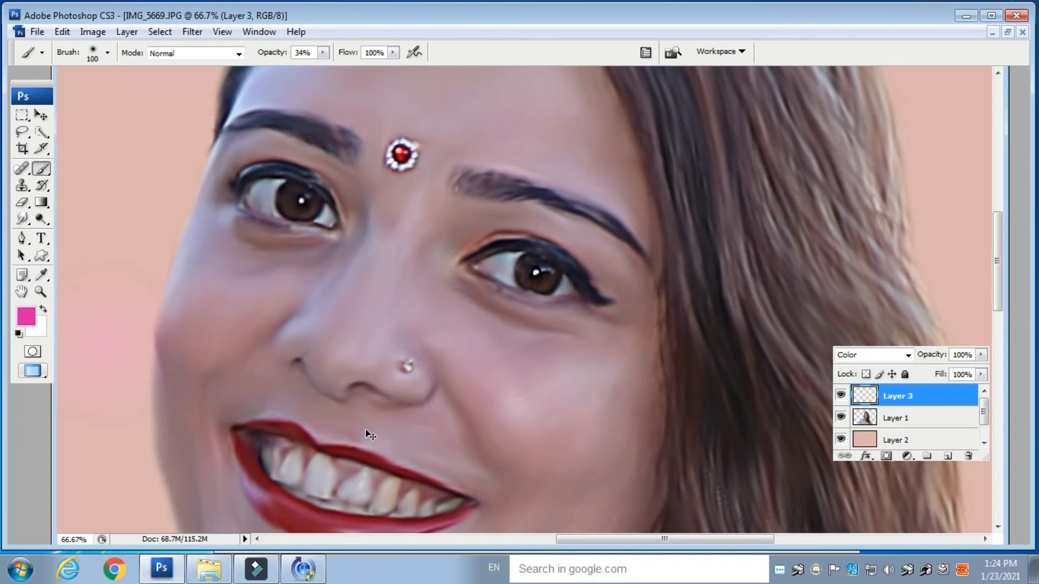
pyautogui.moveTo(383, 405); pyautogui.dragTo(363, 243)
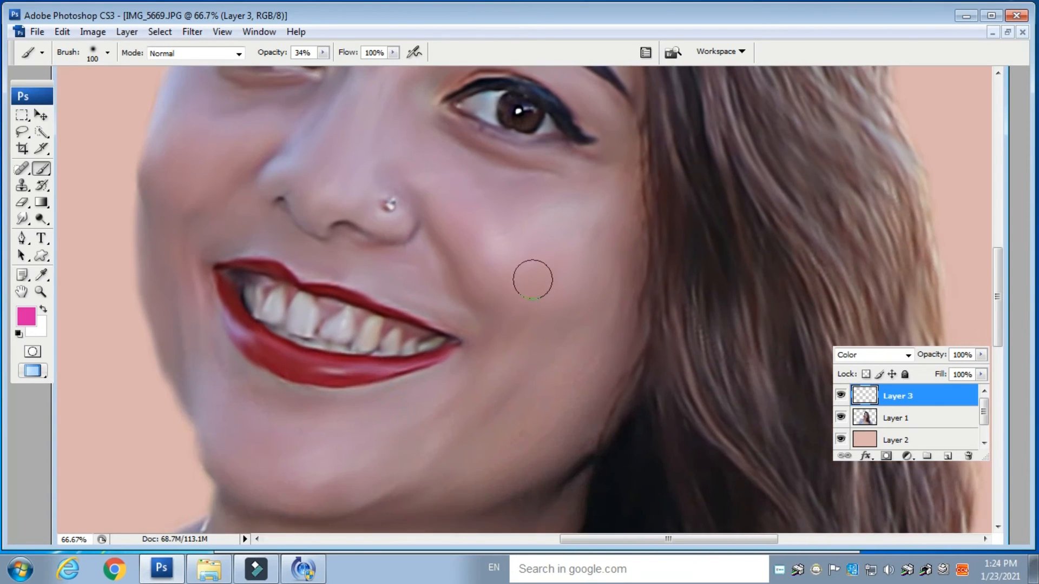
pyautogui.hotkey('ctrl', '-')
pyautogui.press(']')
pyautogui.press(']')
pyautogui.press(']')
pyautogui.press(']')
pyautogui.moveTo(536, 283); pyautogui.dragTo(522, 269)
pyautogui.moveTo(290, 186); pyautogui.dragTo(286, 195)
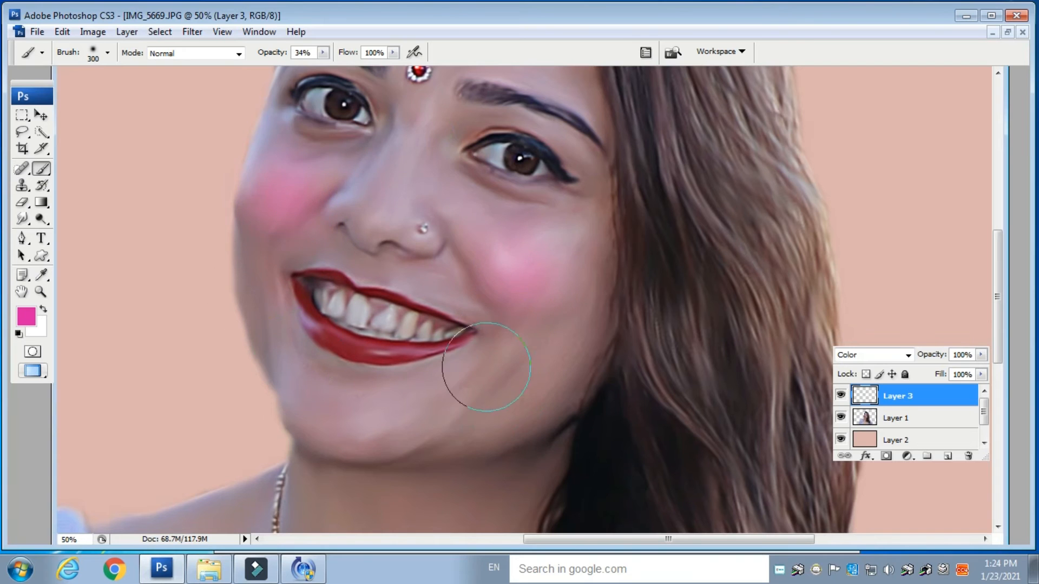
pyautogui.moveTo(496, 365); pyautogui.dragTo(512, 238)
pyautogui.moveTo(541, 183); pyautogui.dragTo(552, 224)
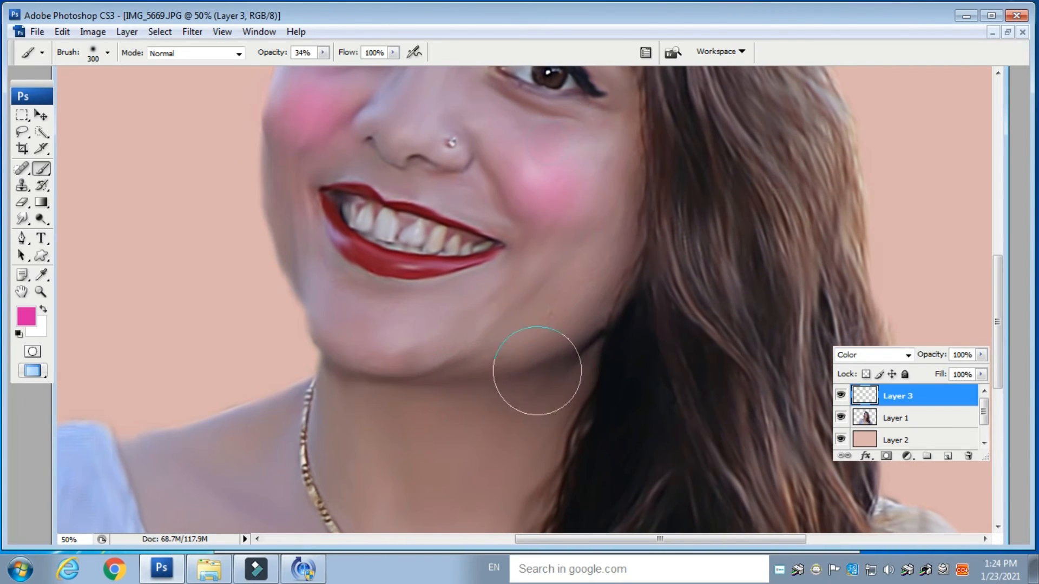
# - Lower the blush layer's opacity to 42%
pyautogui.hotkey('ctrl', '-')
pyautogui.hotkey('ctrl', '-')
pyautogui.click(980, 355)
pyautogui.moveTo(982, 370); pyautogui.dragTo(950, 371)
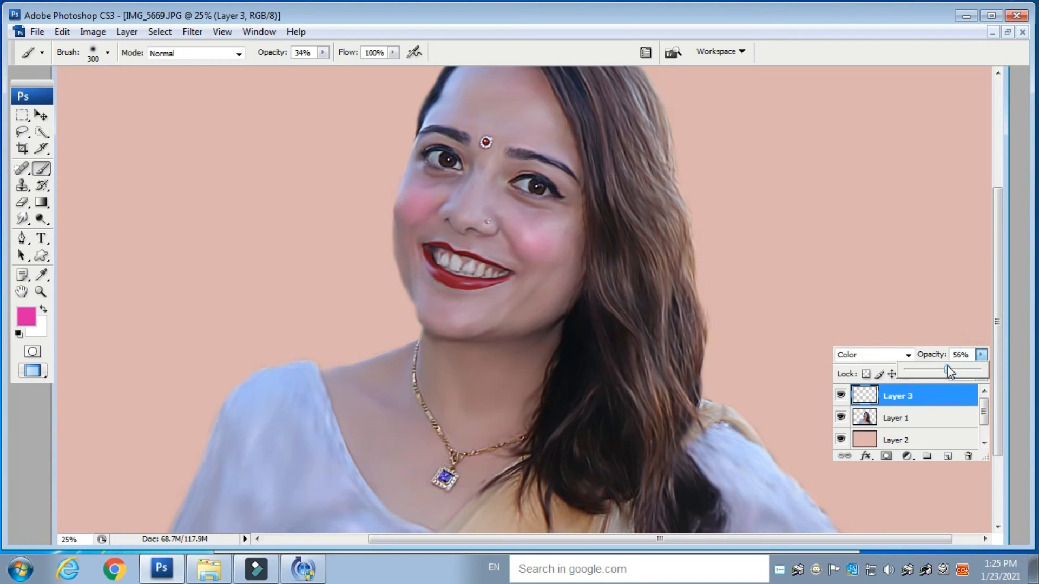
# - Set the foreground colour to yellow dcda32
pyautogui.click(26, 316)
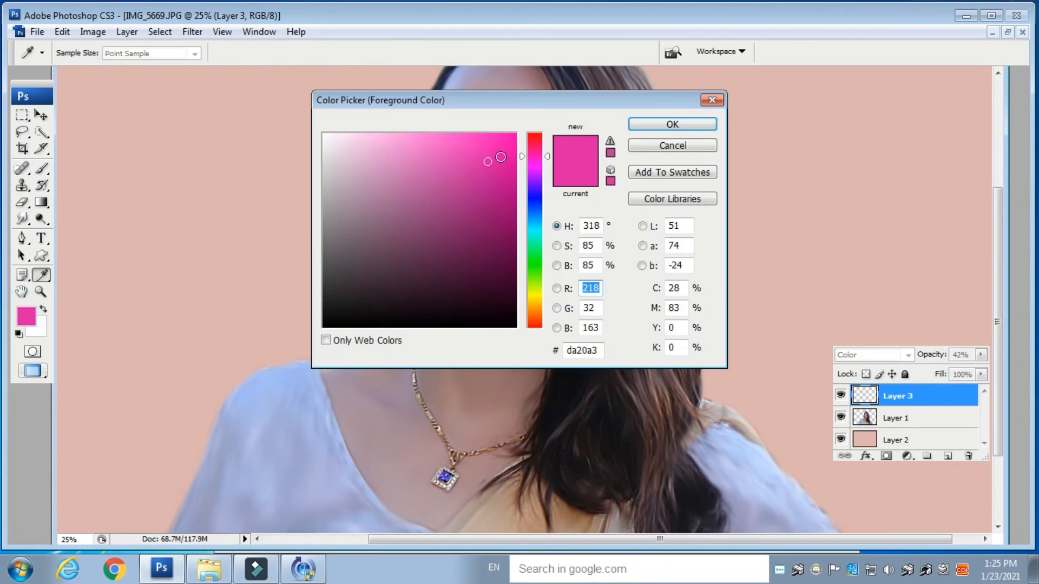
pyautogui.click(536, 296)
pyautogui.click(468, 166)
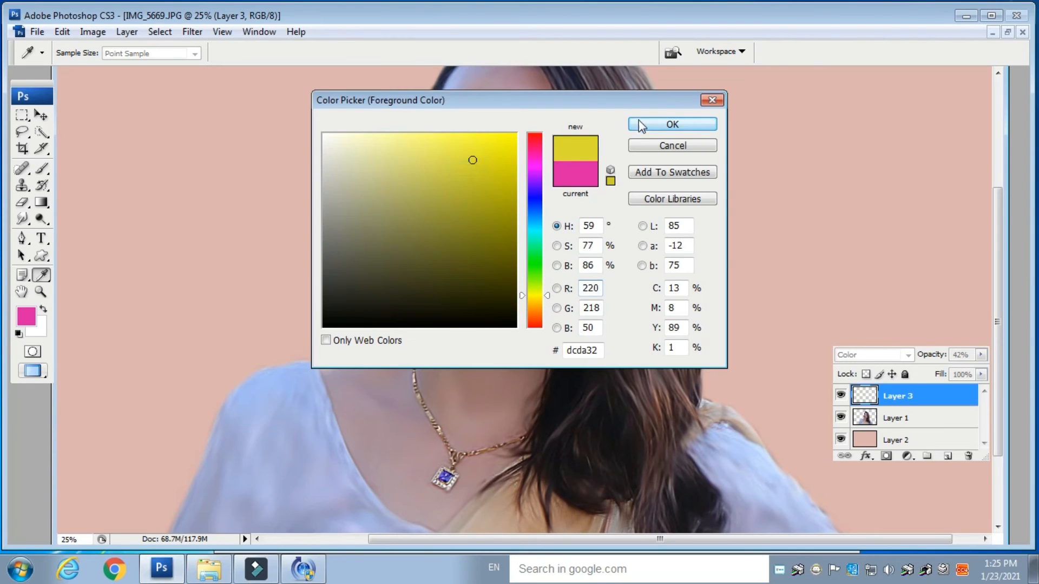
pyautogui.click(672, 125)
# - Add another empty layer above the blush layer and set its blend mode to Color
pyautogui.click(888, 355)
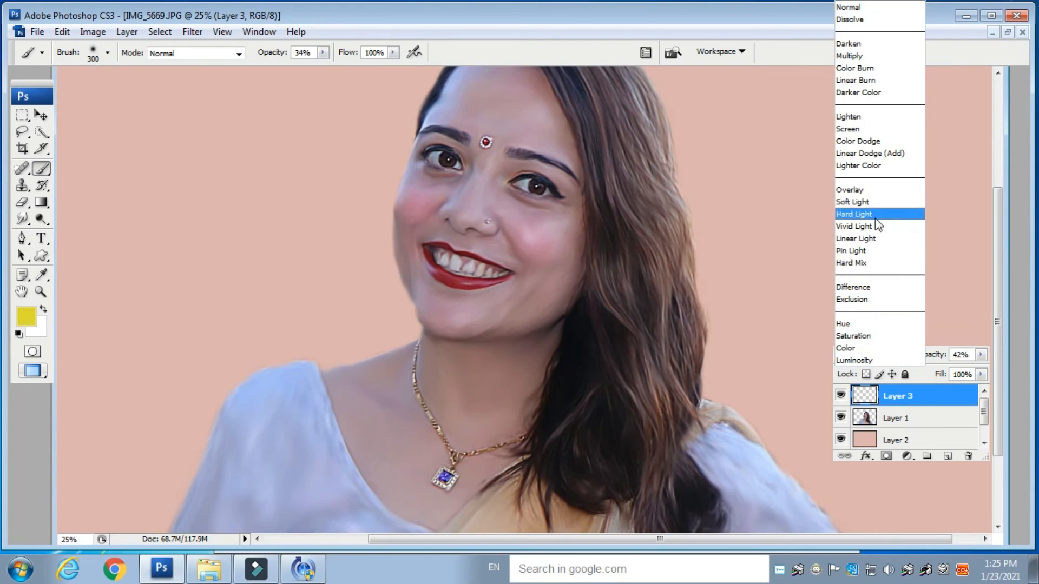
pyautogui.press('Down')
pyautogui.press('Down')
pyautogui.press('Return')
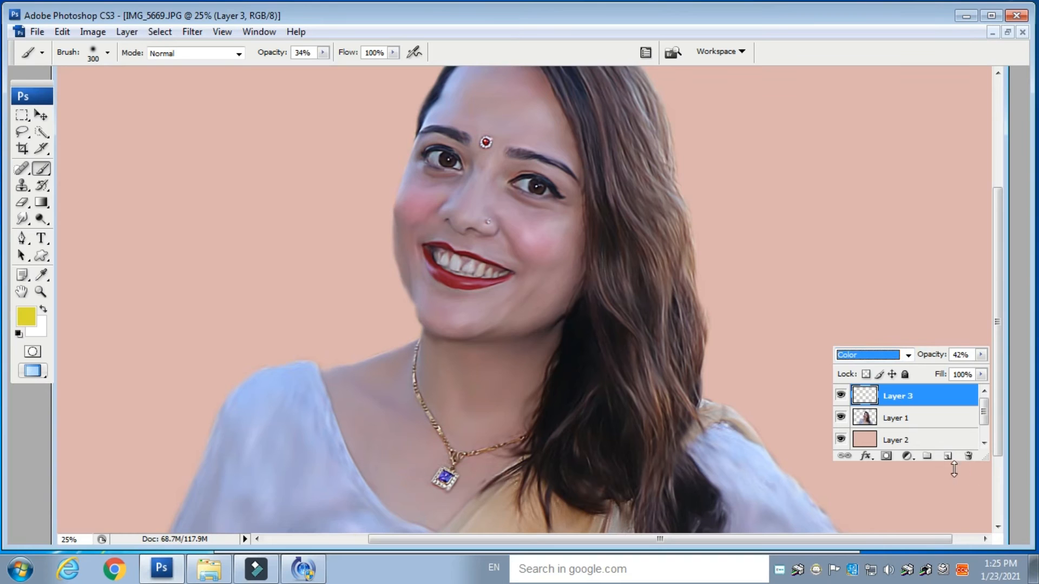
pyautogui.click(947, 457)
pyautogui.click(868, 355)
pyautogui.click(858, 348)
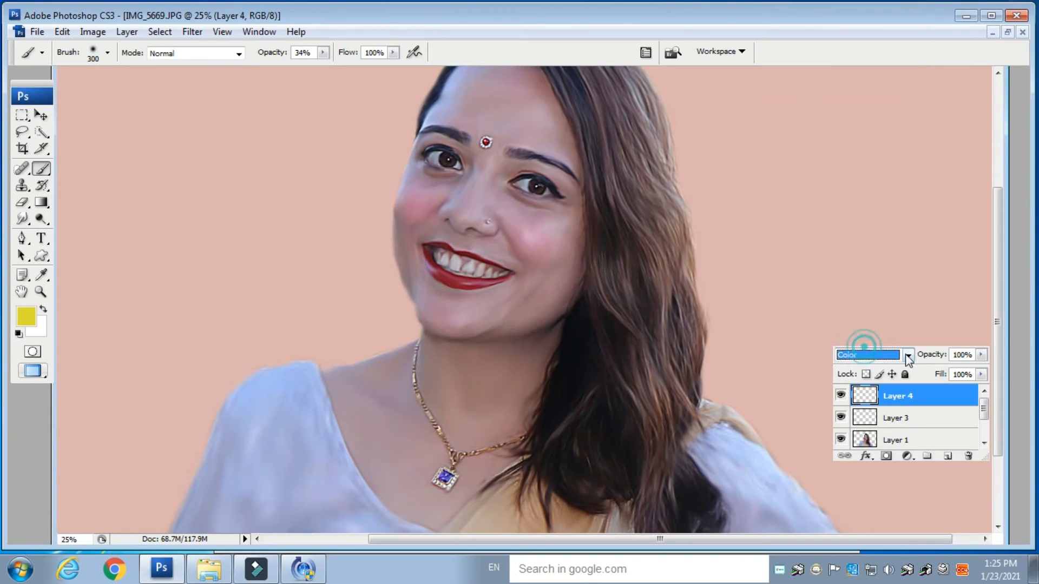
# - Load the woman's outline as a selection and paint yellow over her hair with brush opacity 19%
pyautogui.press('space')
pyautogui.moveTo(528, 140); pyautogui.dragTo(545, 192)
pyautogui.moveTo(471, 129); pyautogui.dragTo(466, 157)
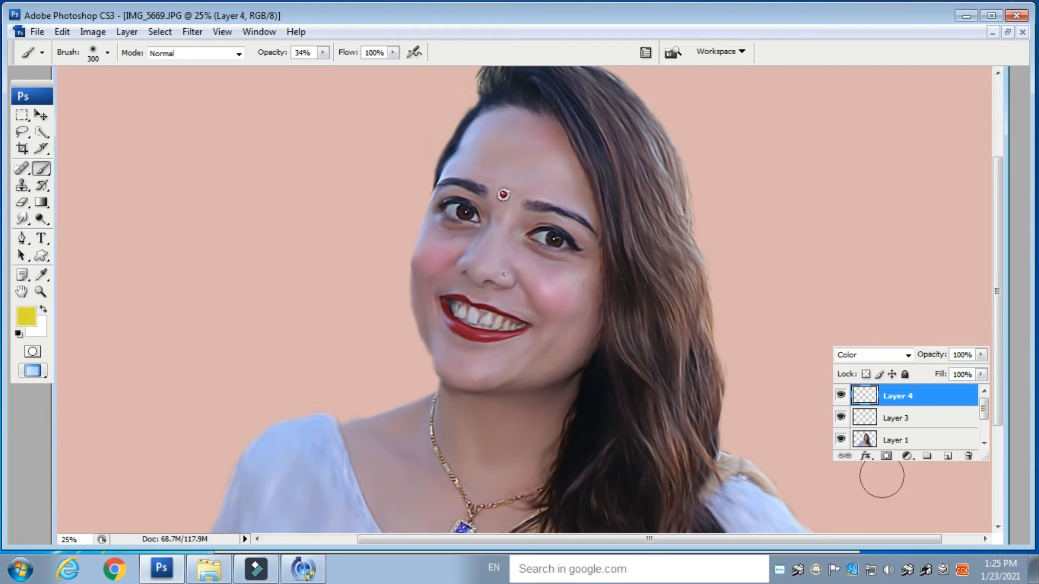
pyautogui.keyDown('ctrl'); pyautogui.click(855, 441); pyautogui.keyUp('ctrl')
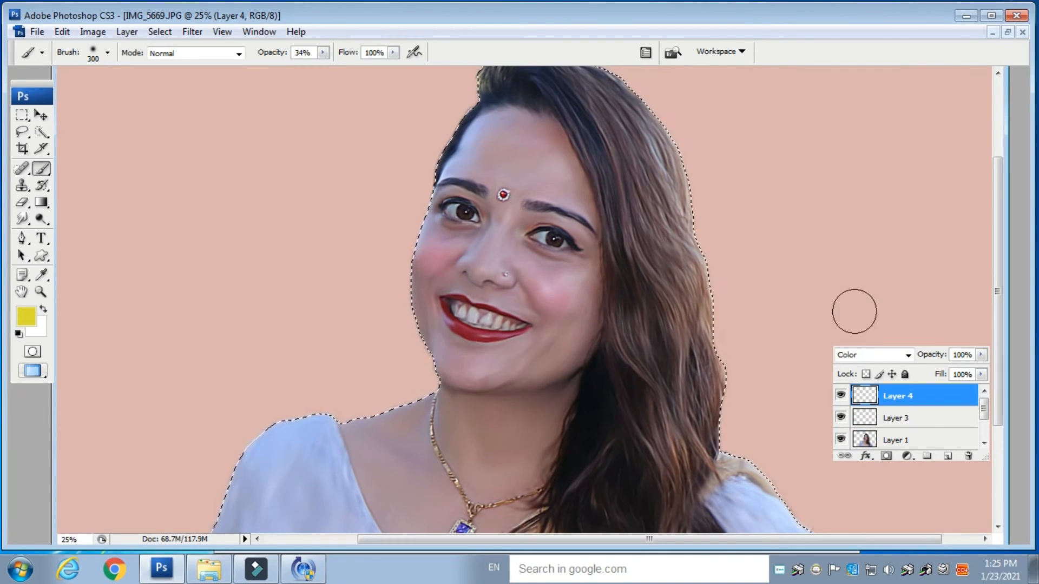
pyautogui.moveTo(322, 53); pyautogui.dragTo(309, 69)
pyautogui.click(485, 134)
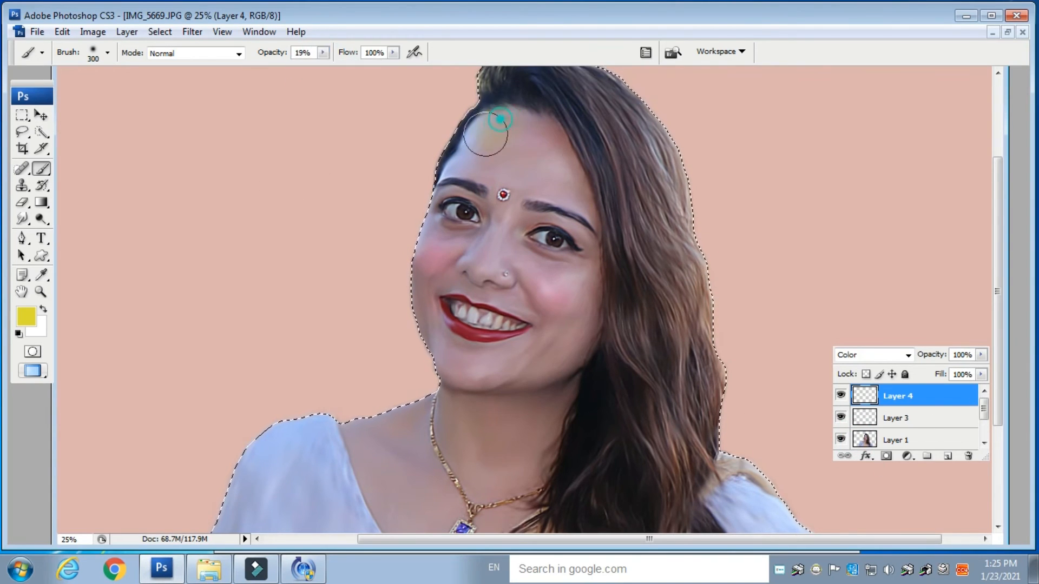
pyautogui.moveTo(522, 162); pyautogui.dragTo(566, 138)
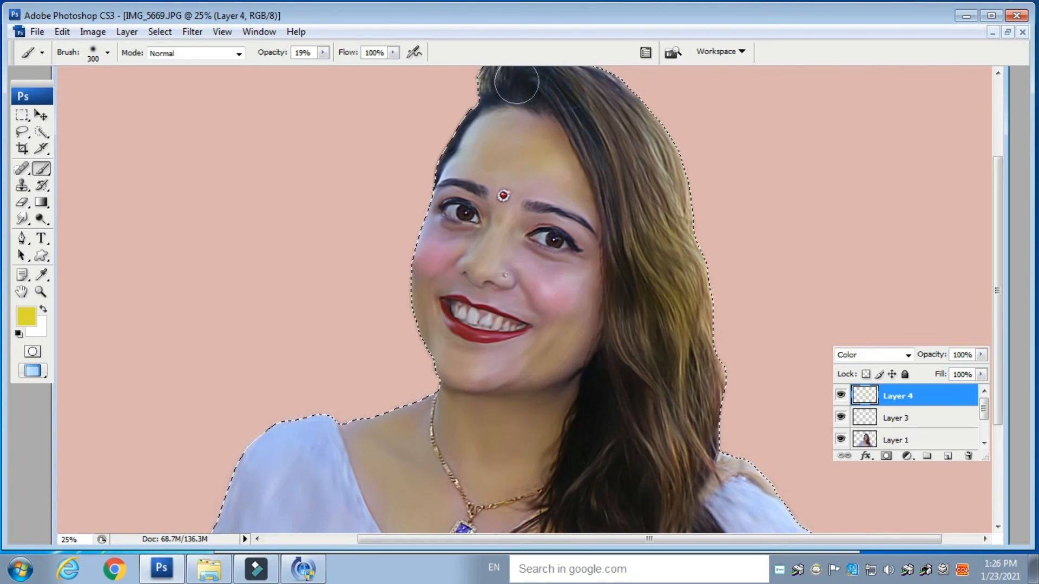
# - Set the yellow layer's opacity to 66% and deselect
pyautogui.click(981, 355)
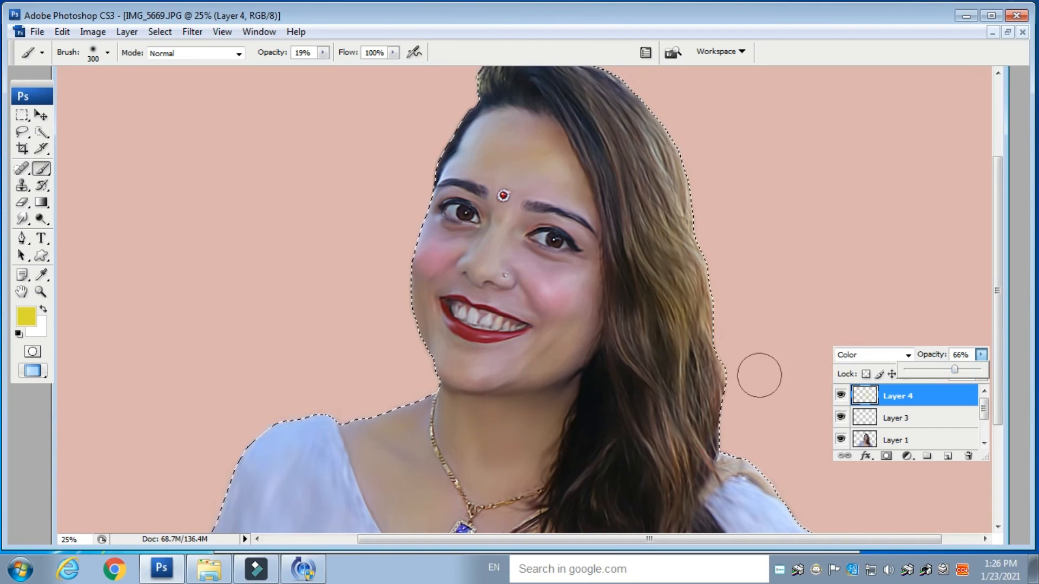
pyautogui.hotkey('ctrl', '-')
pyautogui.hotkey('ctrl', '-')
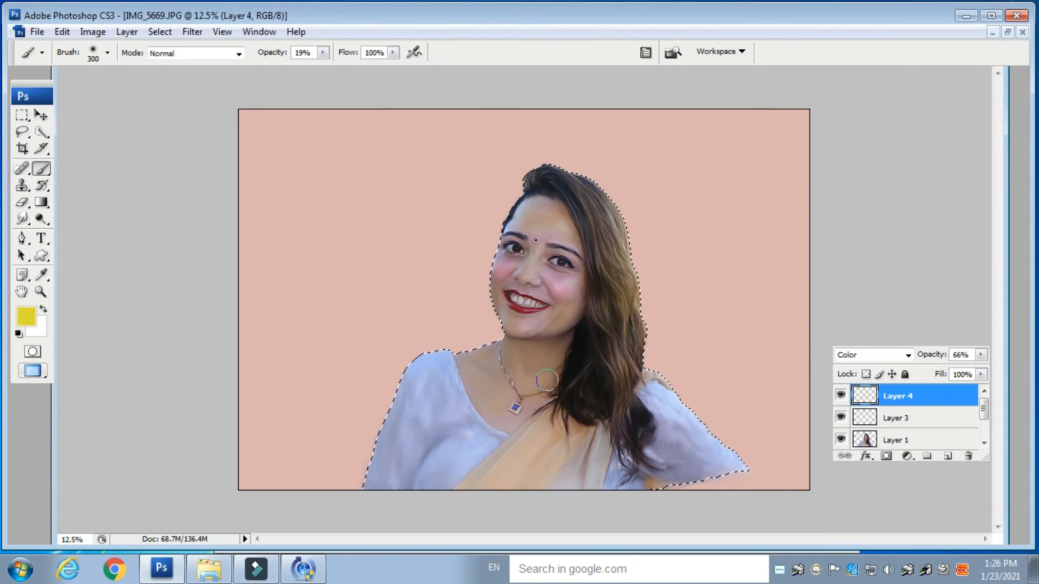
pyautogui.hotkey('ctrl', 'd')
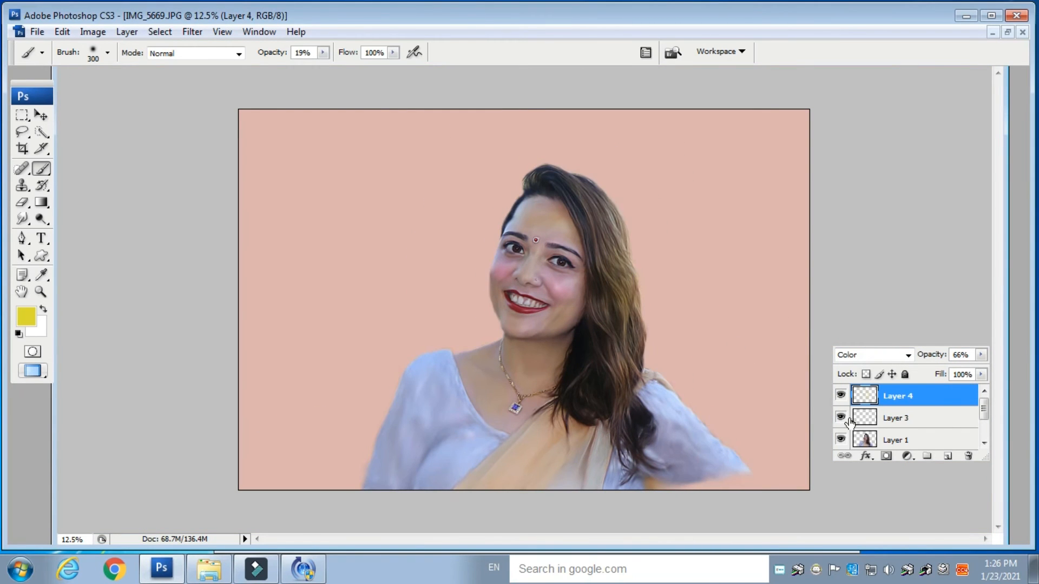
# - Add a new empty layer directly above the tinted background layer
pyautogui.moveTo(984, 410); pyautogui.dragTo(985, 417)
pyautogui.click(925, 429)
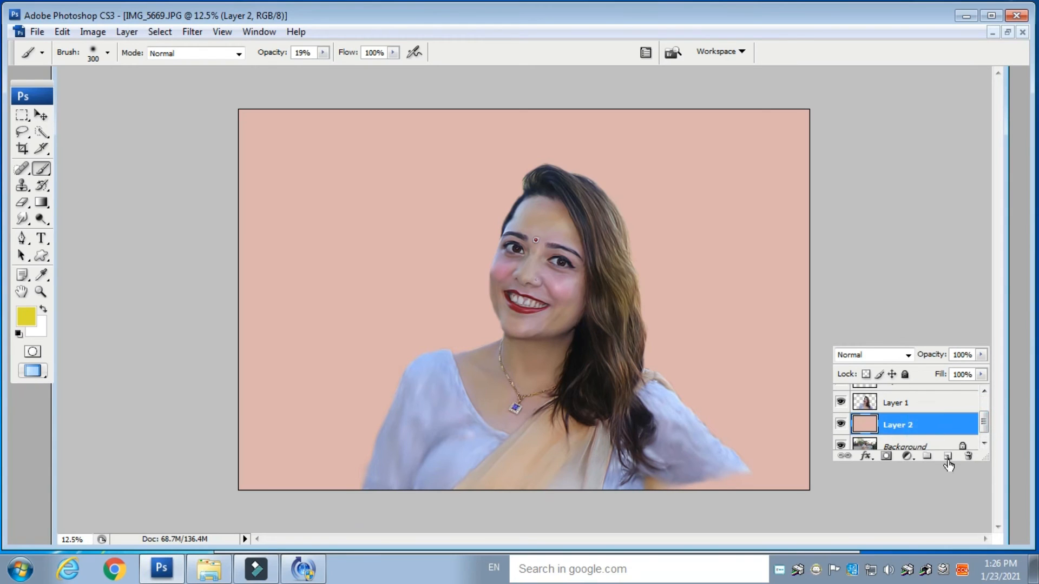
pyautogui.click(947, 456)
# - Set the foreground colour to blue 5575c6
pyautogui.click(25, 317)
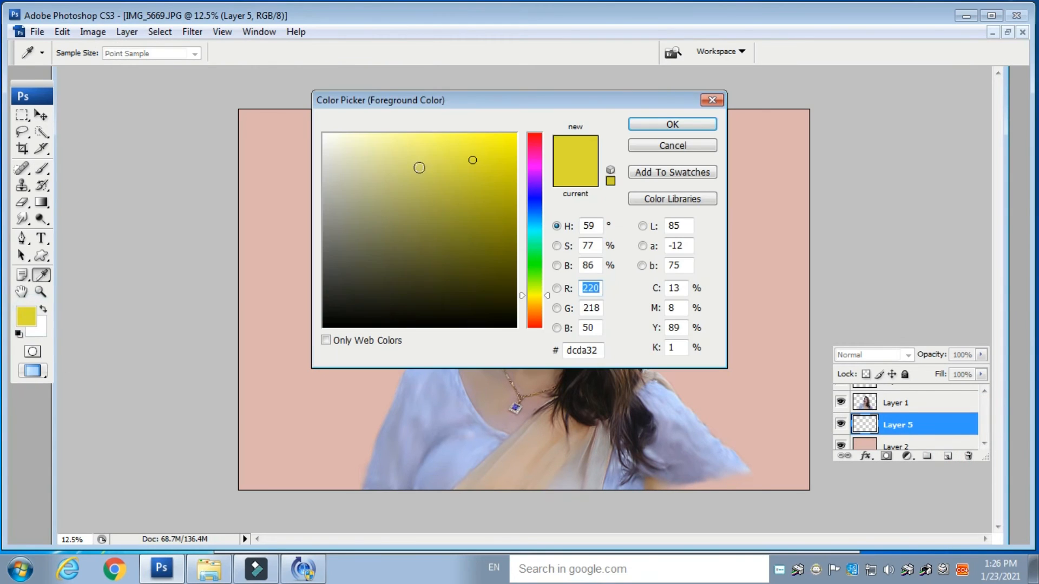
pyautogui.click(536, 216)
pyautogui.click(437, 175)
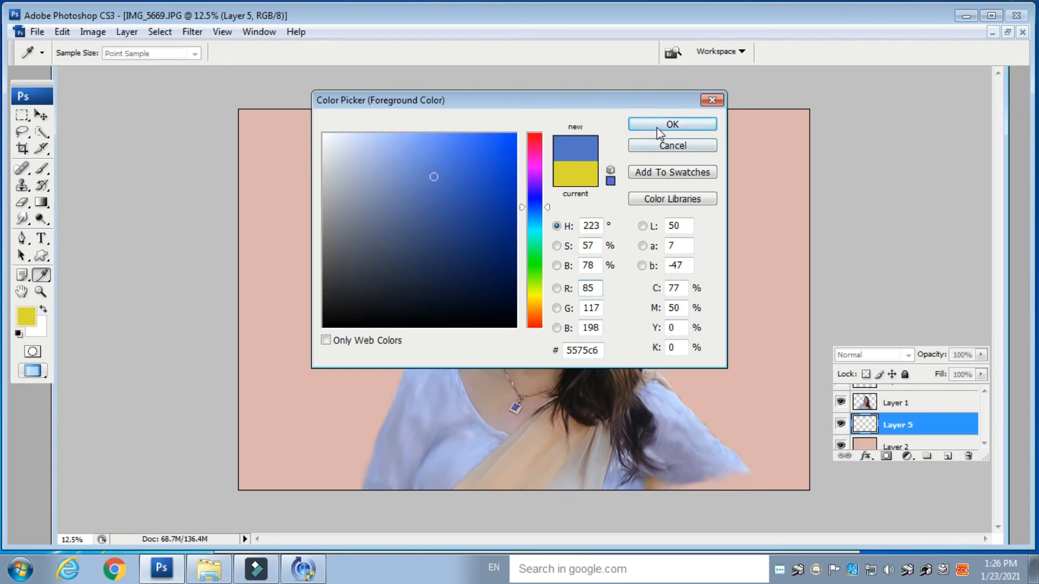
pyautogui.click(672, 123)
# - Choose a textured brush, enlarge it to 1400 px, and paint blue clouds on the background around the woman
pyautogui.click(108, 53)
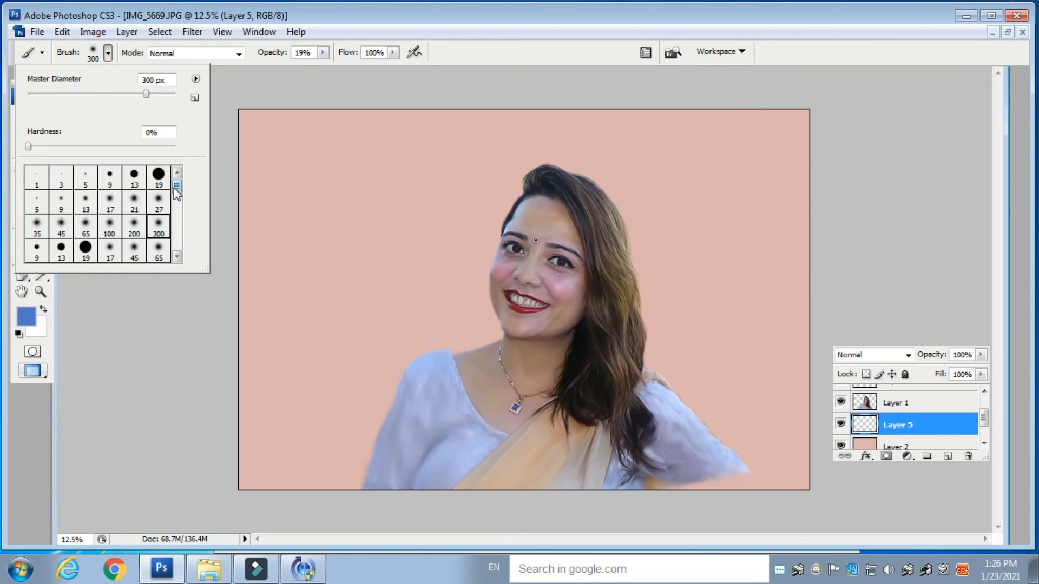
pyautogui.scroll(-3, 173, 217)
pyautogui.click(85, 247)
pyautogui.click(303, 245)
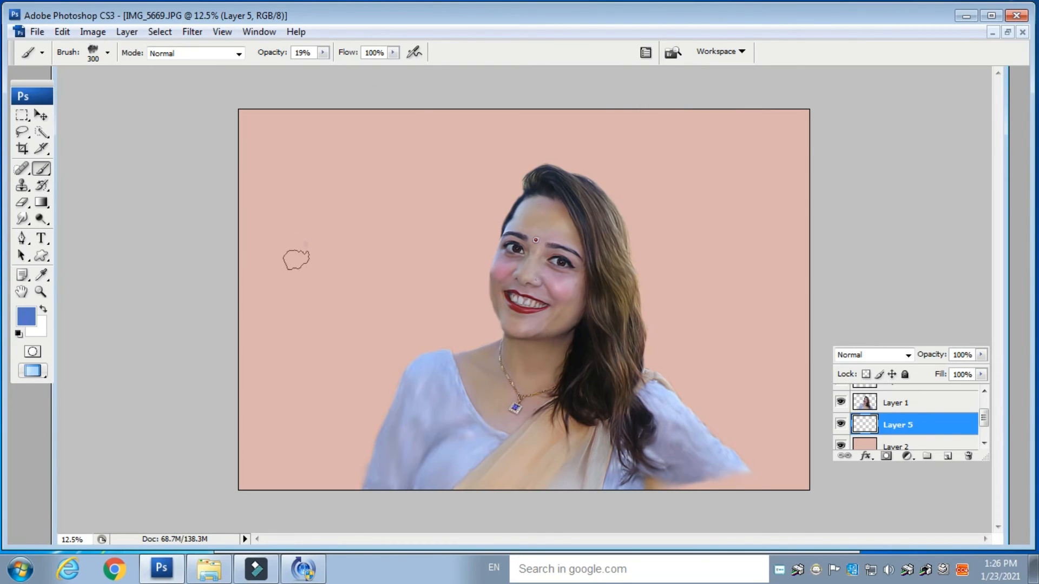
pyautogui.press(']')
pyautogui.press(']')
pyautogui.press(']')
pyautogui.press(']')
pyautogui.press(']')
pyautogui.press(']')
pyautogui.press(']')
pyautogui.press(']')
pyautogui.press(']')
pyautogui.press(']')
pyautogui.press(']')
pyautogui.moveTo(437, 322)
pyautogui.mouseDown()
pyautogui.moveTo(378, 427)
pyautogui.moveTo(440, 322)
pyautogui.moveTo(492, 180)
pyautogui.moveTo(680, 222)
pyautogui.moveTo(700, 466)
pyautogui.mouseUp()
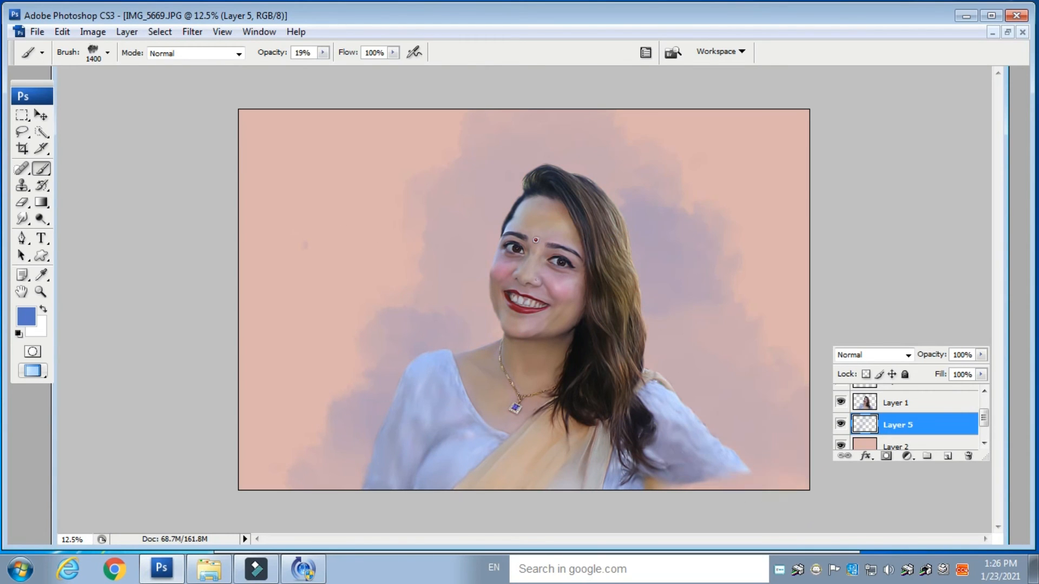
pyautogui.moveTo(452, 222)
pyautogui.mouseDown()
pyautogui.moveTo(364, 334)
pyautogui.moveTo(369, 480)
pyautogui.moveTo(542, 470)
pyautogui.moveTo(620, 151)
pyautogui.moveTo(718, 278)
pyautogui.moveTo(795, 492)
pyautogui.mouseUp()
# - Switch the foreground colour to golden yellow dfc119 and paint yellow clouds around the woman
pyautogui.click(34, 318)
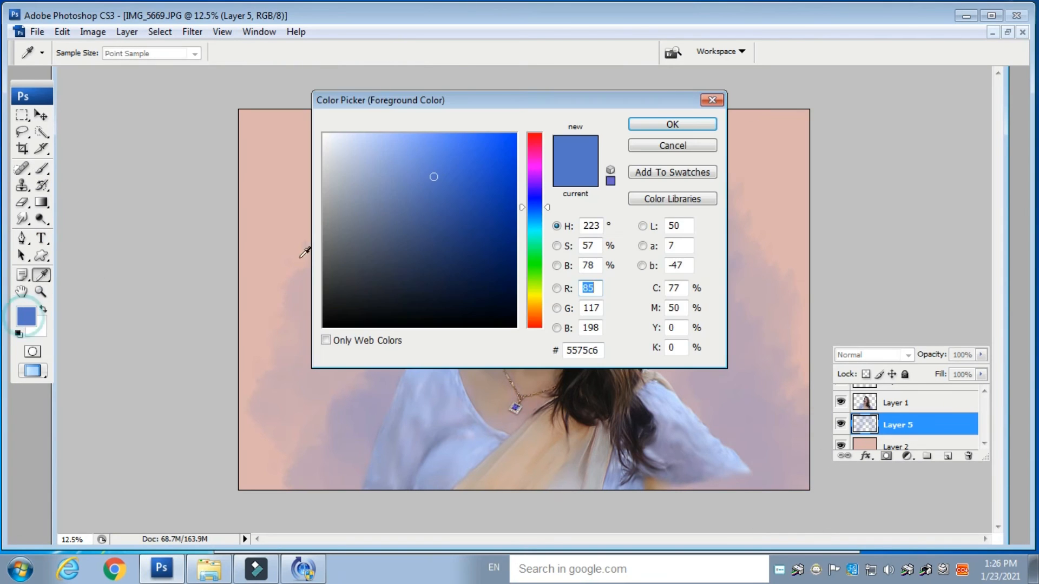
pyautogui.click(534, 301)
pyautogui.click(461, 154)
pyautogui.click(484, 158)
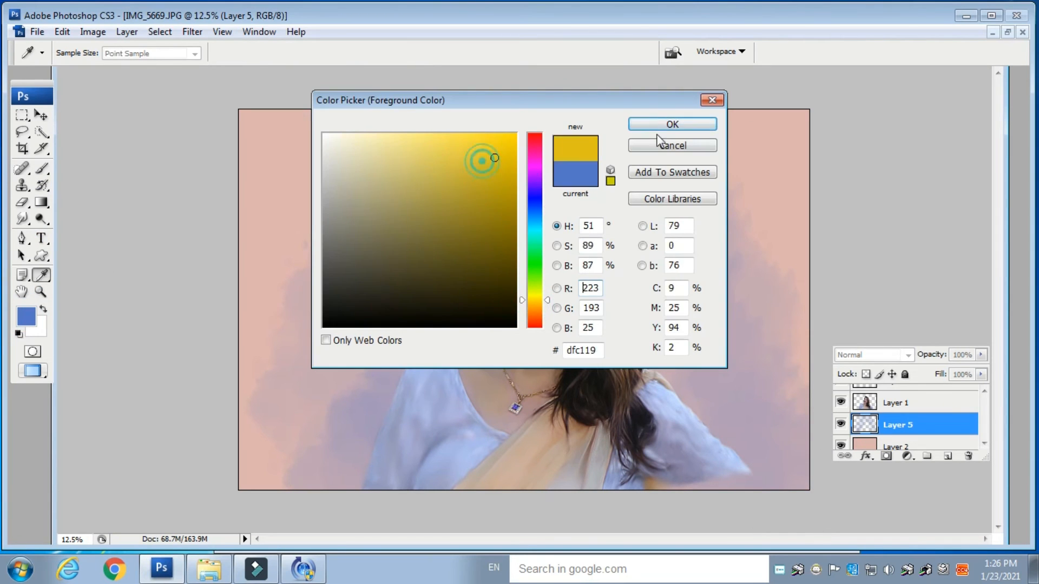
pyautogui.click(672, 124)
pyautogui.press('b')
pyautogui.moveTo(568, 184)
pyautogui.mouseDown()
pyautogui.moveTo(433, 395)
pyautogui.moveTo(523, 463)
pyautogui.moveTo(752, 438)
pyautogui.moveTo(670, 322)
pyautogui.moveTo(439, 358)
pyautogui.moveTo(687, 271)
pyautogui.moveTo(406, 404)
pyautogui.mouseUp()
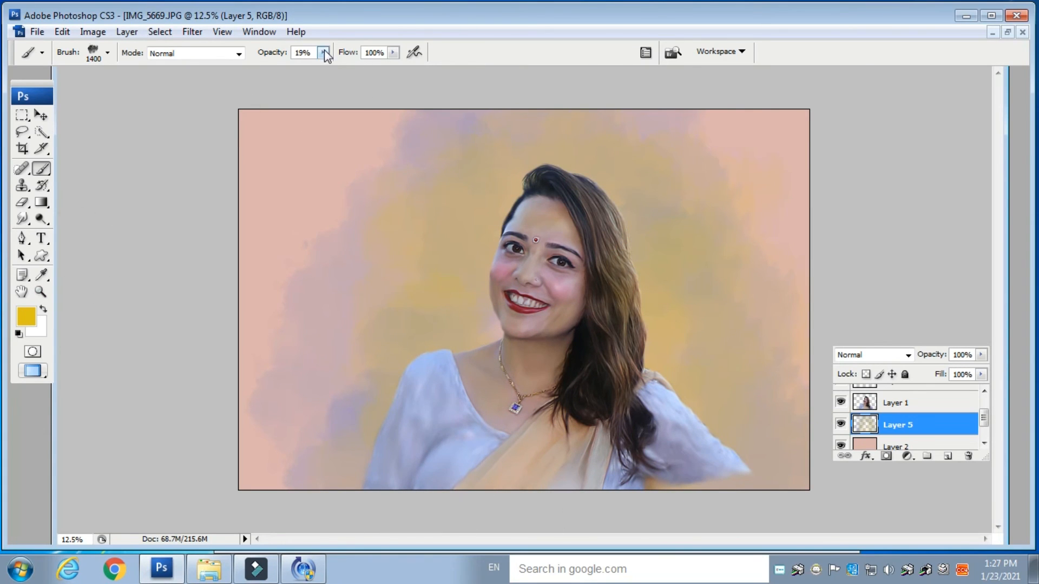
# - Raise the brush opacity to 67%, switch to a purple colour, and paint purple clouds behind the woman
pyautogui.click(362, 67)
pyautogui.click(25, 315)
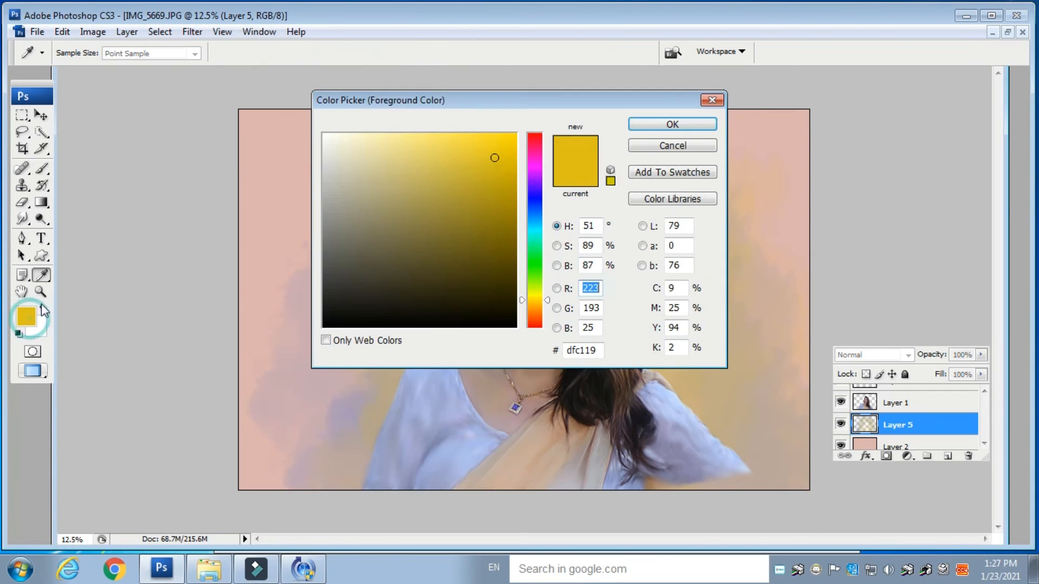
pyautogui.click(534, 171)
pyautogui.click(475, 193)
pyautogui.click(651, 125)
pyautogui.moveTo(494, 184); pyautogui.dragTo(423, 422)
pyautogui.moveTo(494, 184)
pyautogui.mouseDown()
pyautogui.moveTo(698, 400)
pyautogui.moveTo(372, 465)
pyautogui.moveTo(590, 514)
pyautogui.mouseUp()
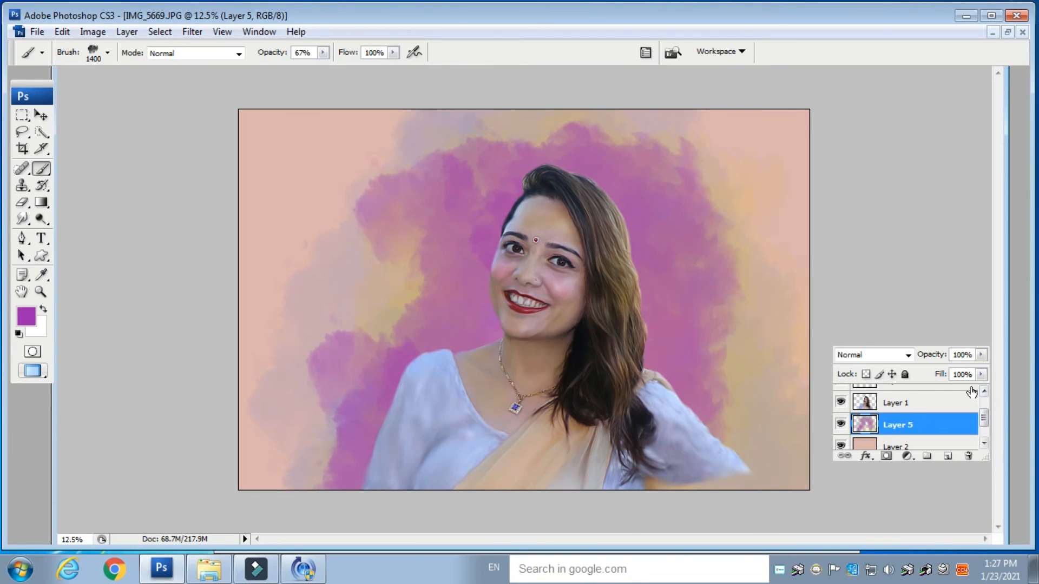
# - Set the cloud layer's opacity to 67% and repaint a broad purple stroke across the background
pyautogui.click(981, 354)
pyautogui.click(955, 370)
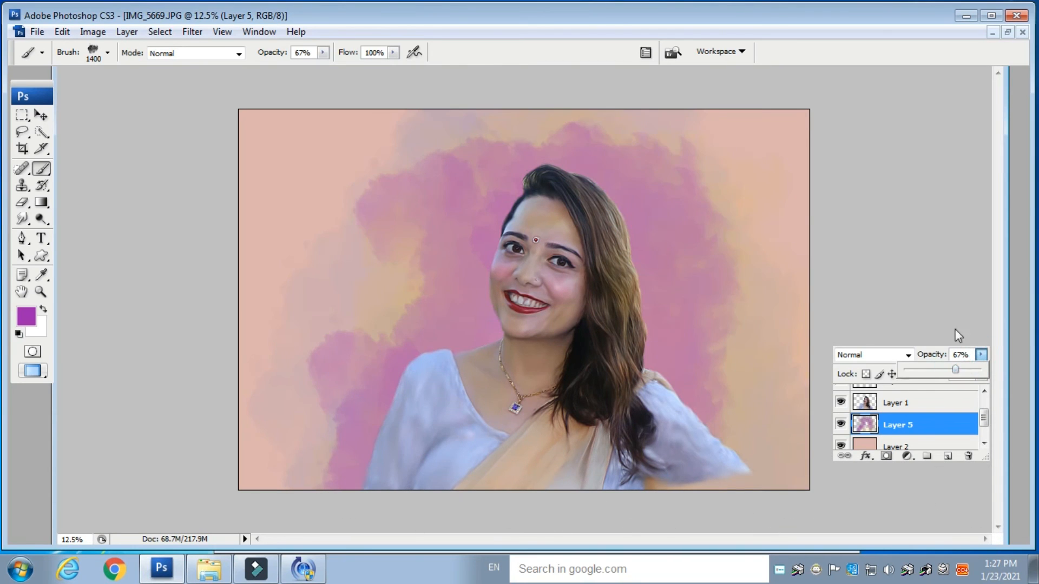
pyautogui.moveTo(369, 166)
pyautogui.mouseDown()
pyautogui.moveTo(398, 212)
pyautogui.moveTo(369, 293)
pyautogui.moveTo(353, 239)
pyautogui.moveTo(491, 143)
pyautogui.moveTo(694, 142)
pyautogui.moveTo(767, 285)
pyautogui.moveTo(793, 385)
pyautogui.moveTo(744, 459)
pyautogui.mouseUp()
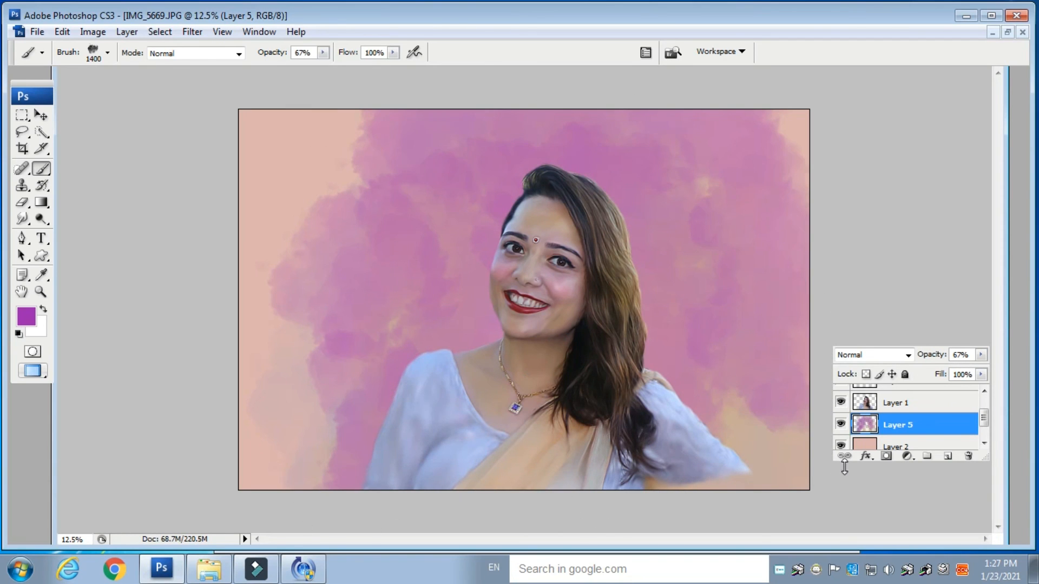
pyautogui.hotkey('ctrl', 'z')
pyautogui.moveTo(352, 157)
pyautogui.mouseDown()
pyautogui.moveTo(758, 278)
pyautogui.moveTo(772, 378)
pyautogui.moveTo(800, 457)
pyautogui.mouseUp()
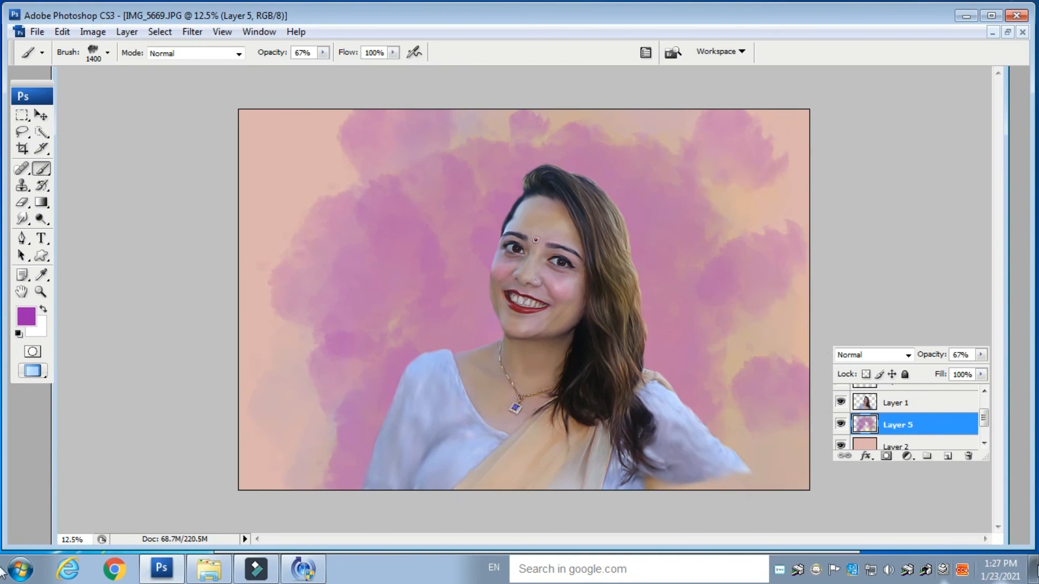
# - Add a new empty layer above the portrait layer
pyautogui.click(955, 412)
pyautogui.click(948, 456)
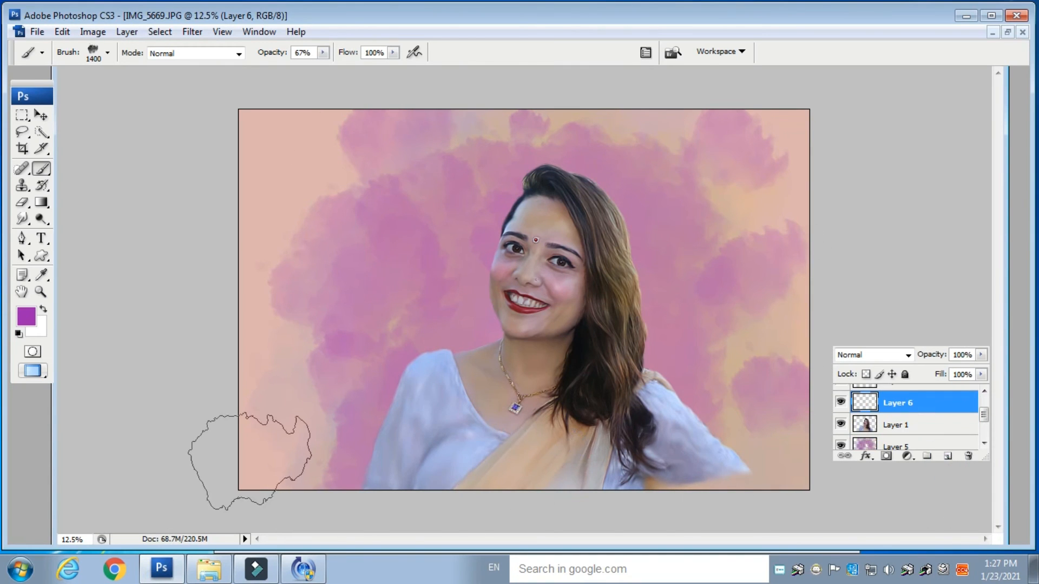
# - Sample a beige colour from the saree and paint soft beige strokes along the bottom edge of the new layer
pyautogui.keyDown('alt'); pyautogui.click(536, 468); pyautogui.keyUp('alt')
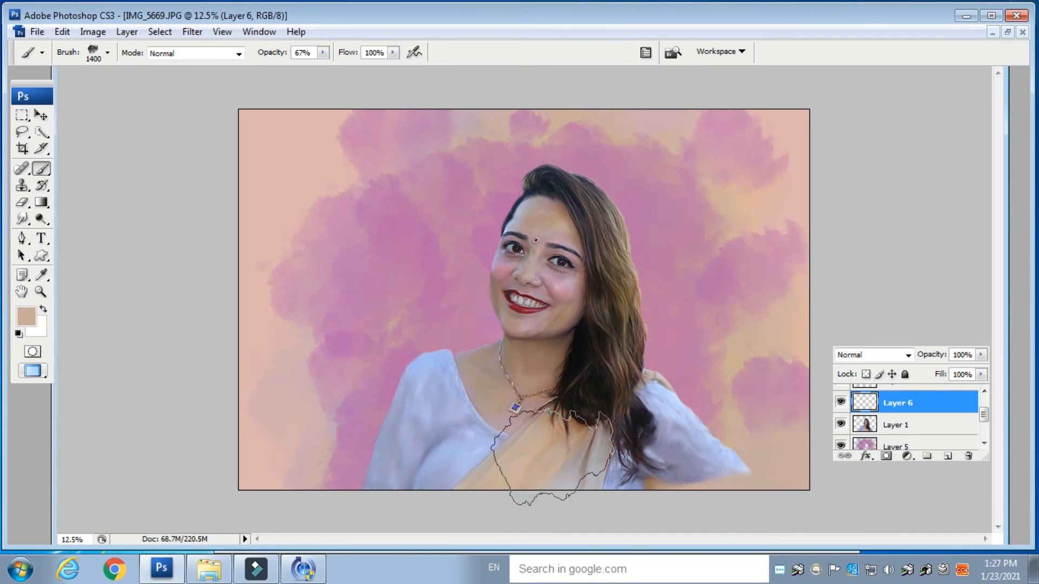
pyautogui.moveTo(422, 487)
pyautogui.mouseDown()
pyautogui.moveTo(452, 498)
pyautogui.moveTo(735, 487)
pyautogui.moveTo(714, 533)
pyautogui.mouseUp()
pyautogui.moveTo(337, 500); pyautogui.dragTo(359, 523)
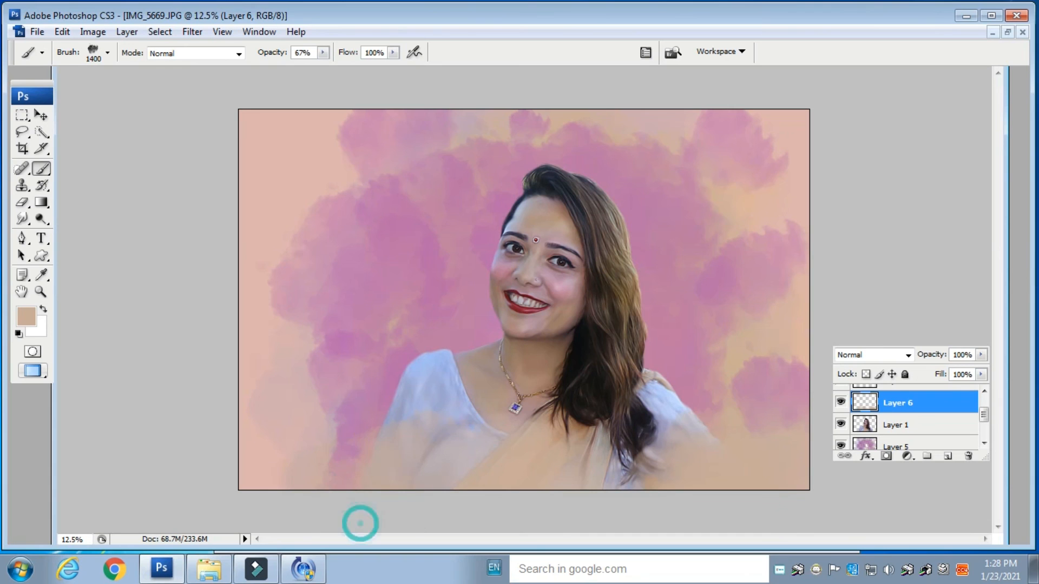
# - Switch to the Smudge tool at 24% strength on the portrait layer and reduce its brush size to 100
pyautogui.hotkey('ctrl', '+')
pyautogui.hotkey('ctrl', '+')
pyautogui.hotkey('ctrl', '+')
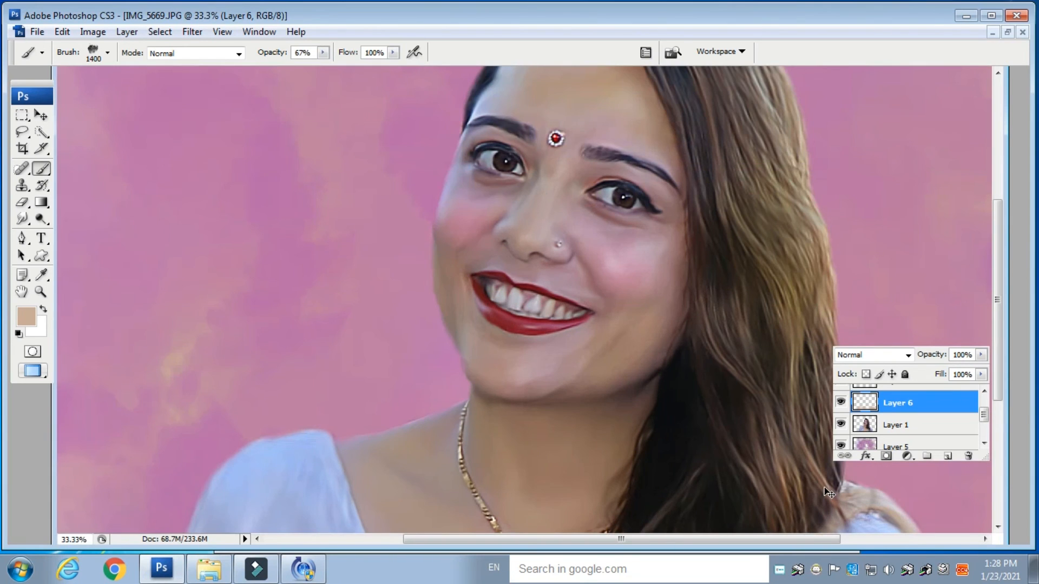
pyautogui.hotkey('ctrl', '-')
pyautogui.hotkey('ctrl', '-')
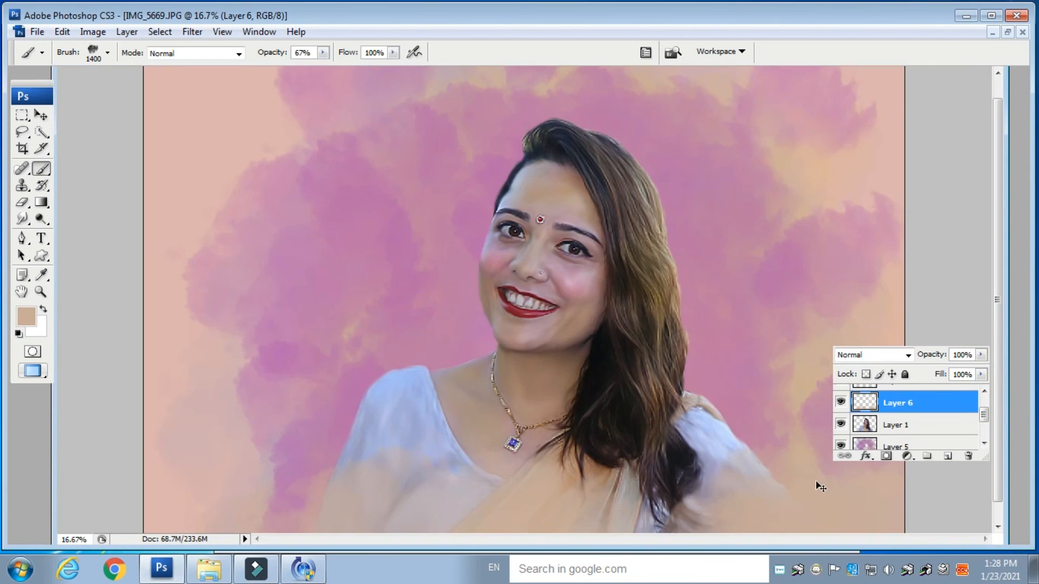
pyautogui.hotkey('ctrl', '-')
pyautogui.hotkey('ctrl', '-')
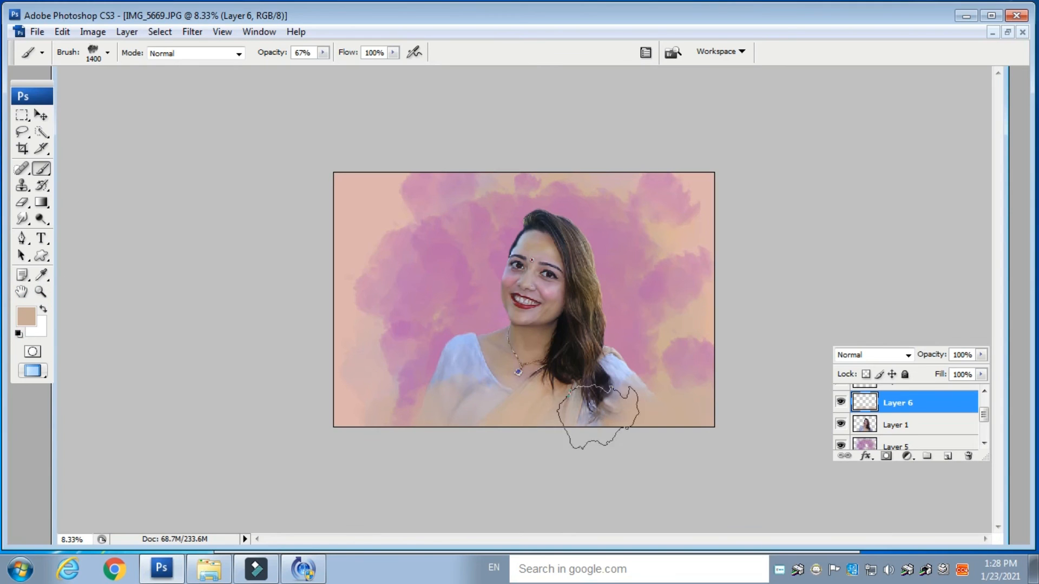
pyautogui.click(22, 219)
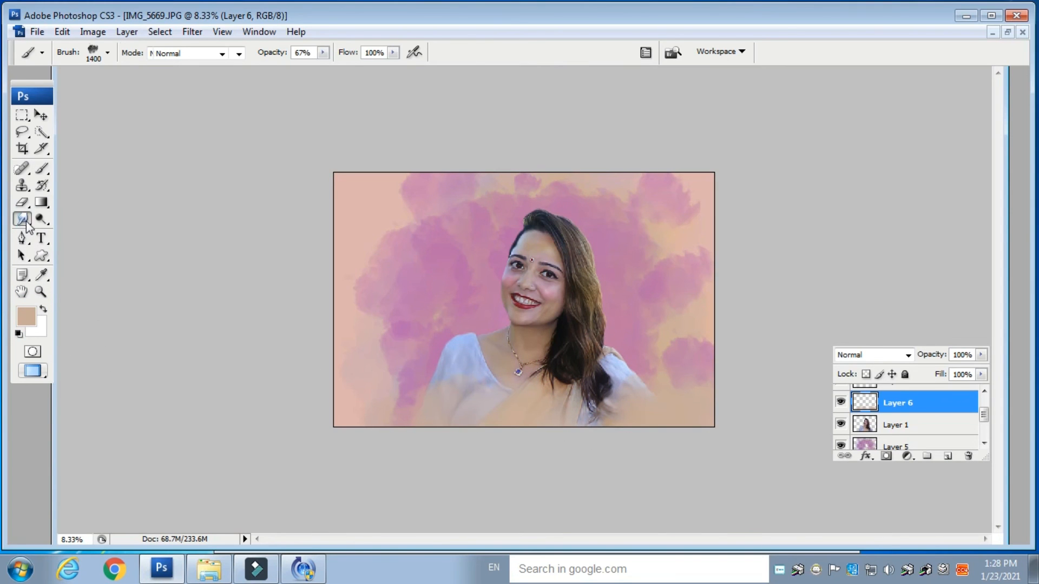
pyautogui.click(898, 424)
pyautogui.hotkey('ctrl', '+')
pyautogui.hotkey('ctrl', '+')
pyautogui.hotkey('ctrl', '+')
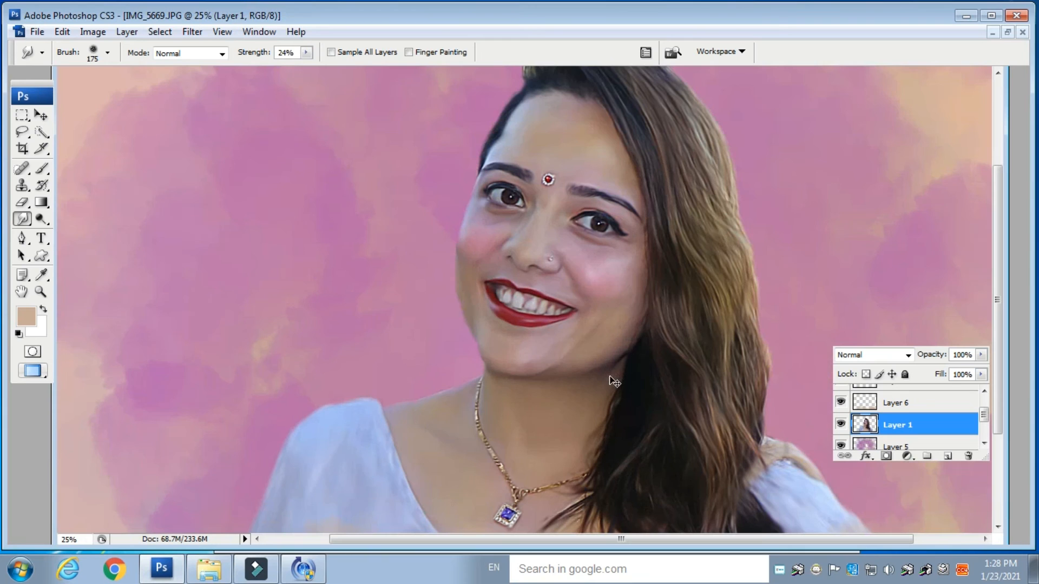
pyautogui.scroll(3, 494, 224)
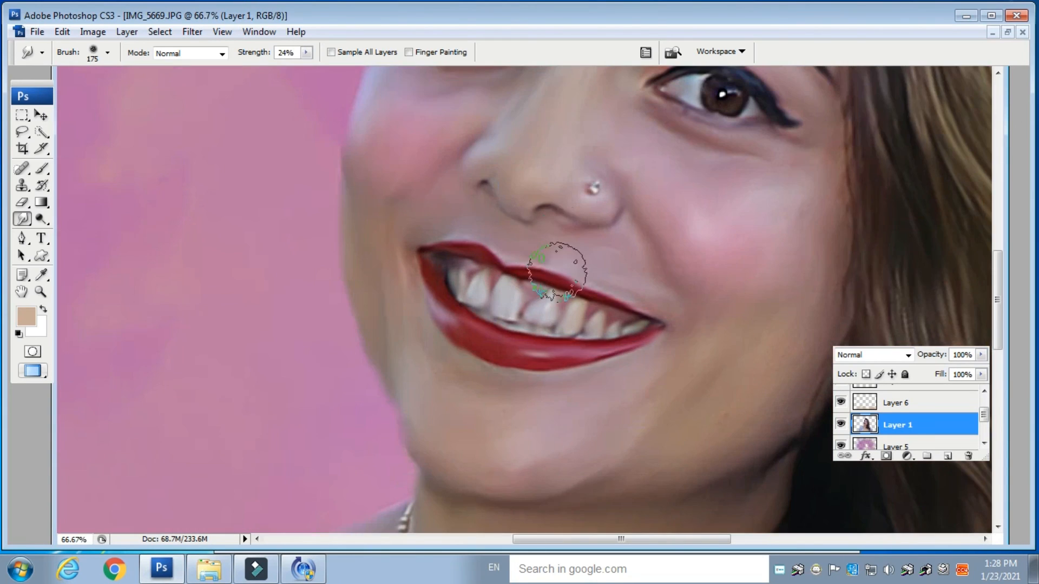
pyautogui.press('[')
pyautogui.press('[')
pyautogui.press('[')
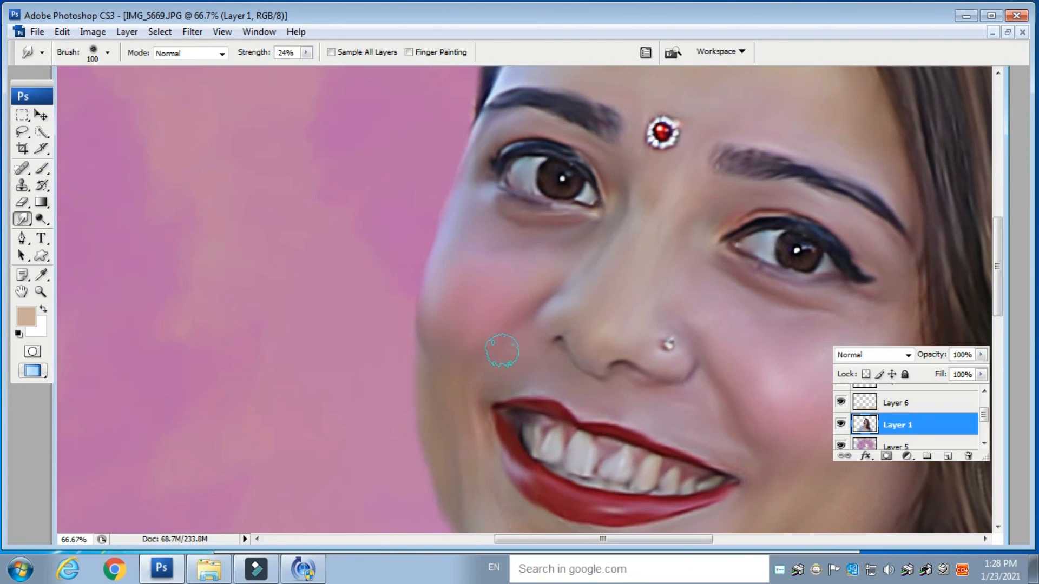
# - Pan around the face, chin, neck and necklace up close to examine the skin
pyautogui.scroll(-3, 502, 350)
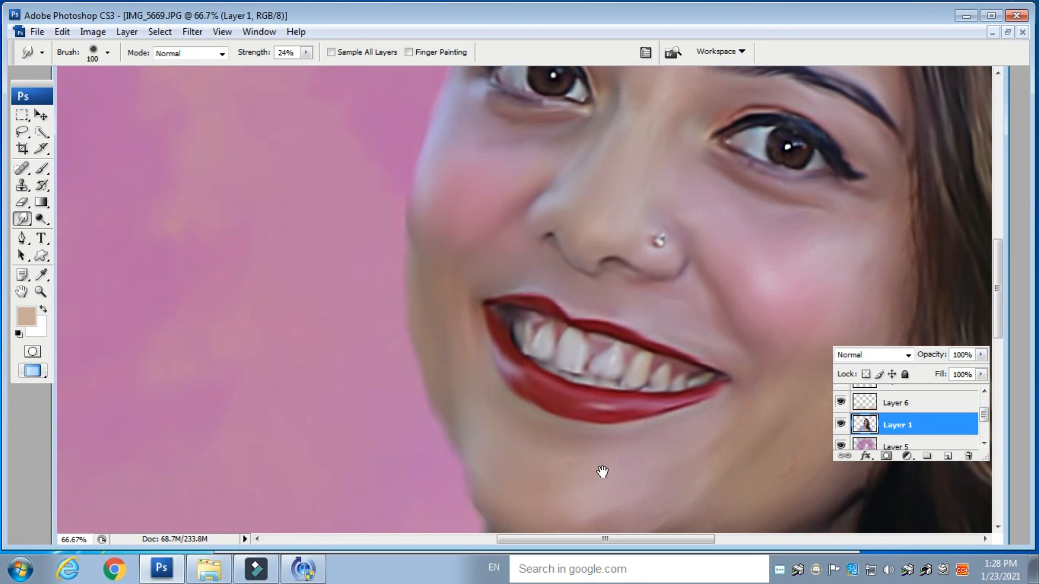
pyautogui.moveTo(602, 472); pyautogui.dragTo(591, 304)
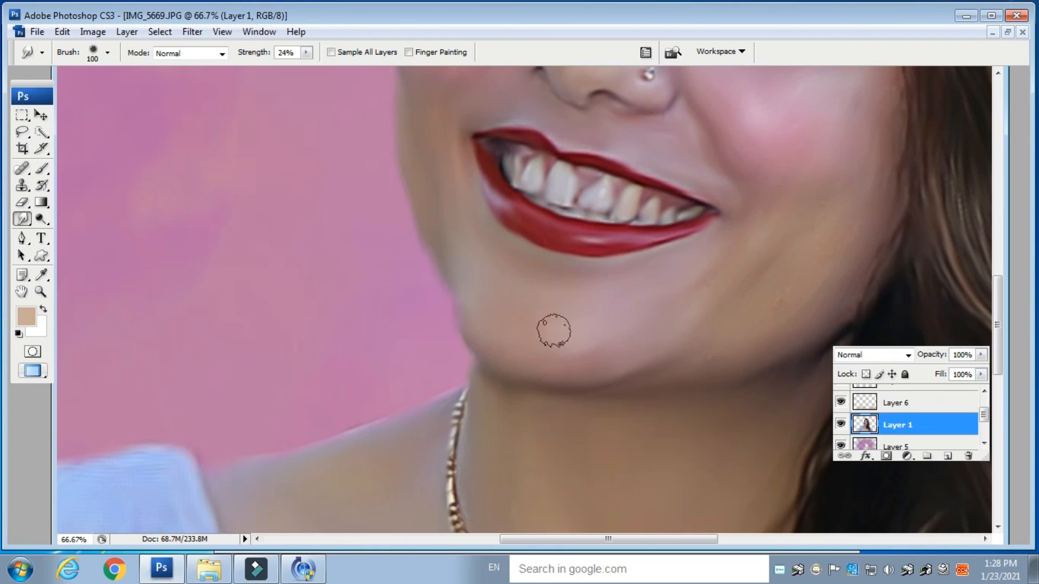
pyautogui.moveTo(712, 283); pyautogui.dragTo(511, 314)
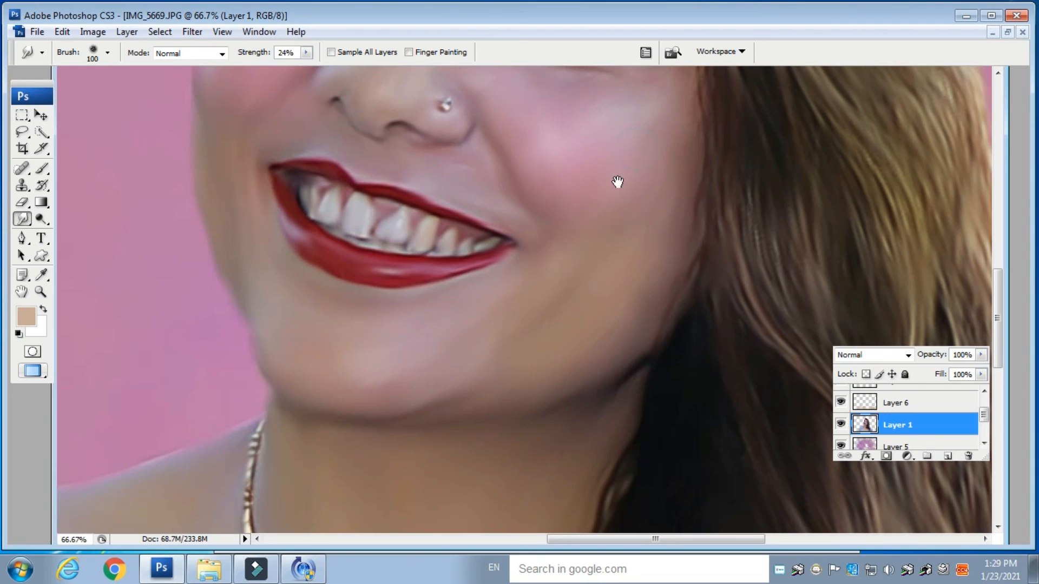
pyautogui.moveTo(617, 182); pyautogui.dragTo(573, 309)
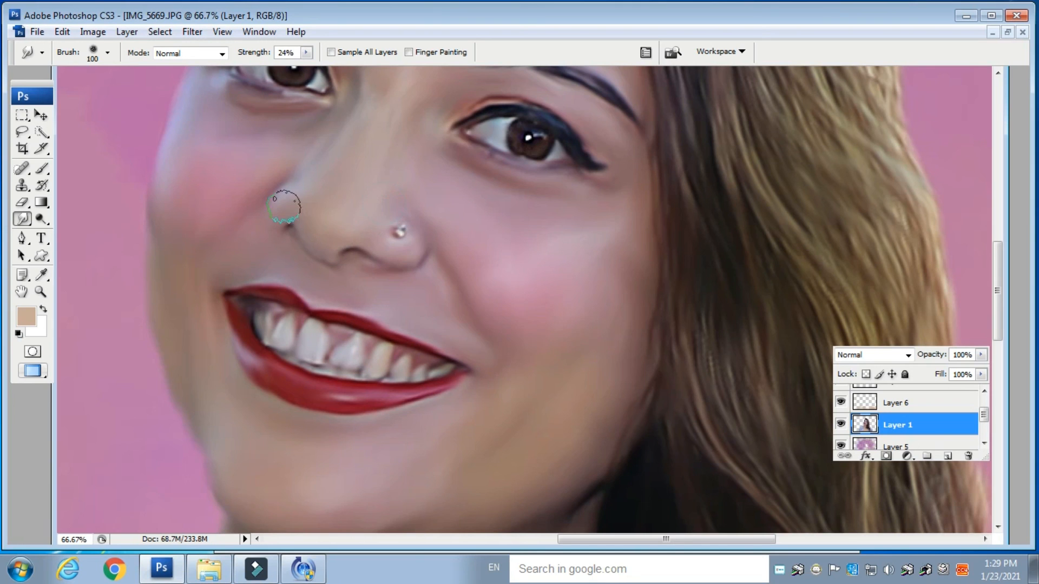
pyautogui.press('space')
pyautogui.moveTo(371, 169); pyautogui.dragTo(347, 296)
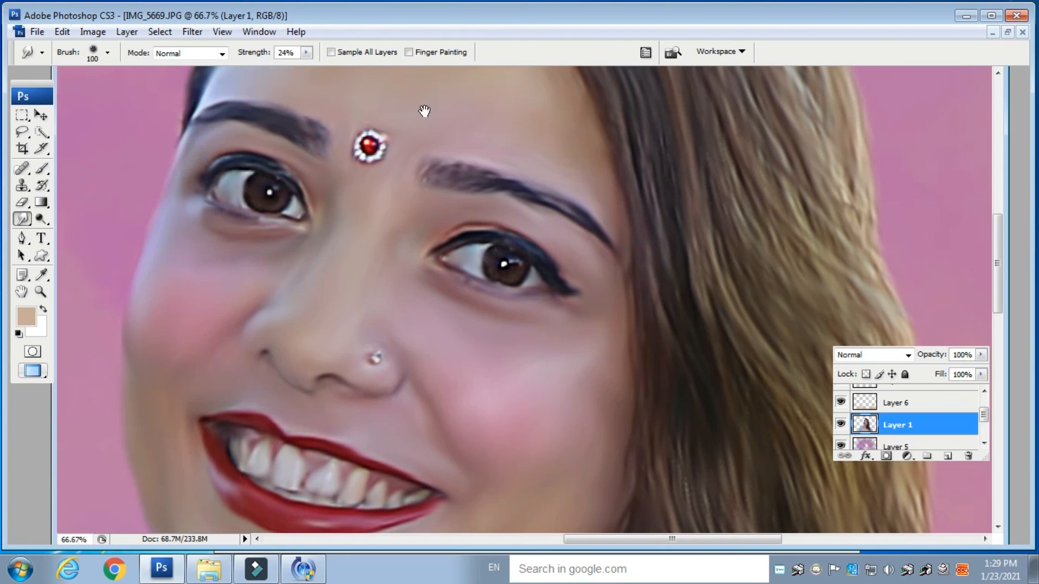
pyautogui.moveTo(424, 111); pyautogui.dragTo(382, 284)
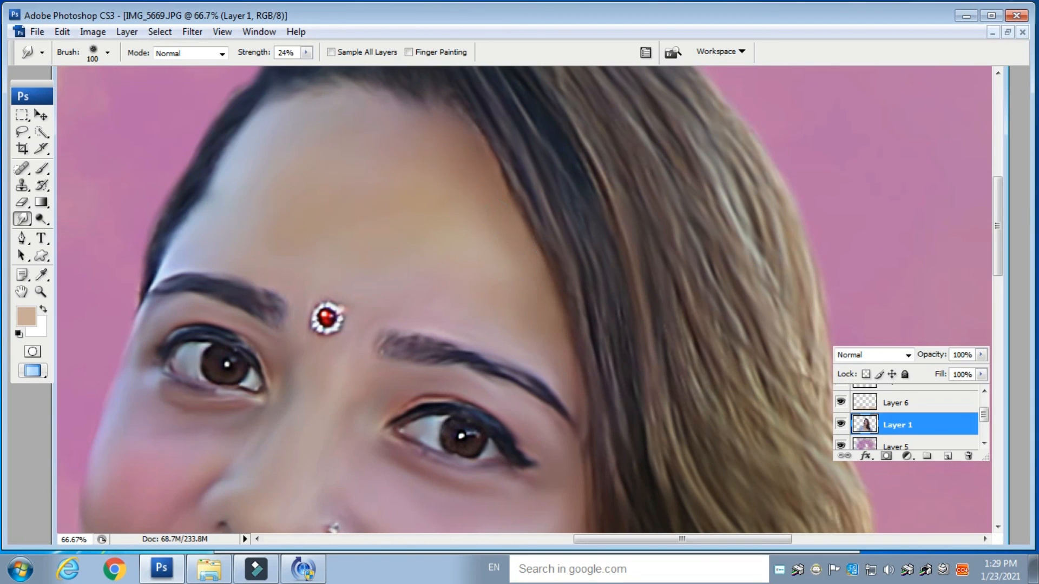
pyautogui.moveTo(442, 285); pyautogui.dragTo(453, 102)
pyautogui.moveTo(479, 430); pyautogui.dragTo(497, 312)
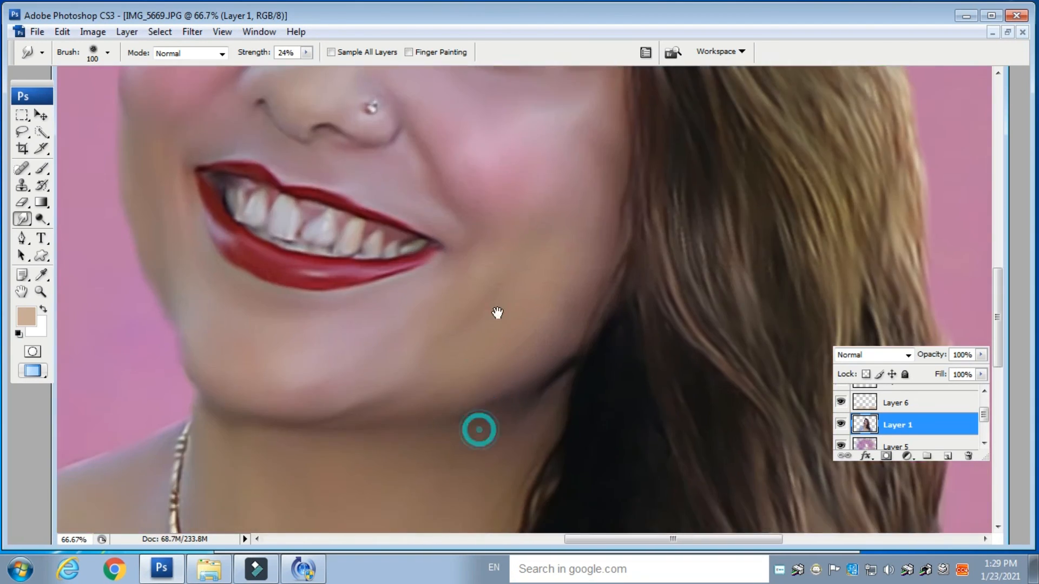
pyautogui.moveTo(373, 470); pyautogui.dragTo(372, 271)
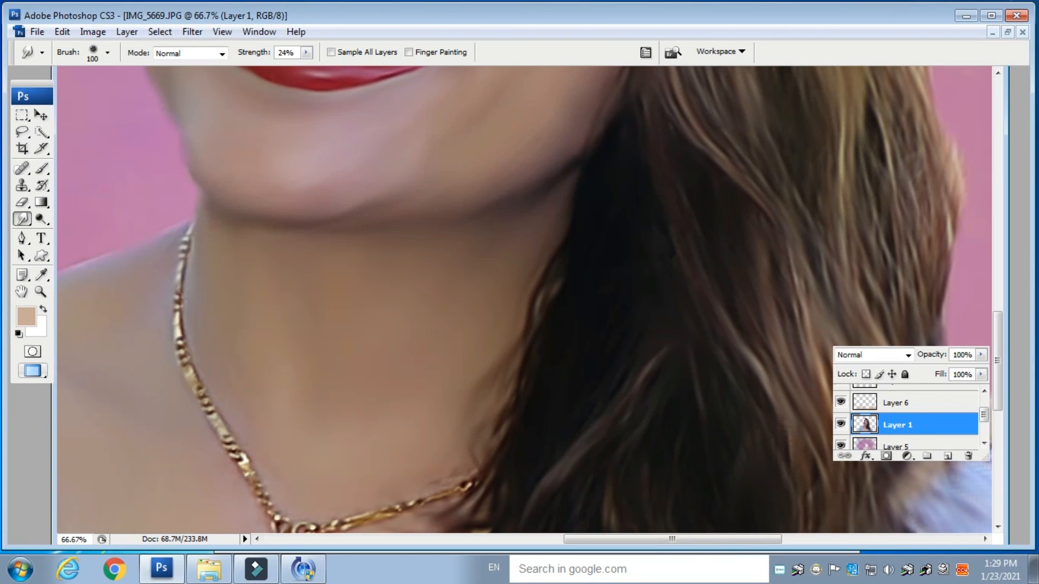
pyautogui.moveTo(298, 397); pyautogui.dragTo(484, 285)
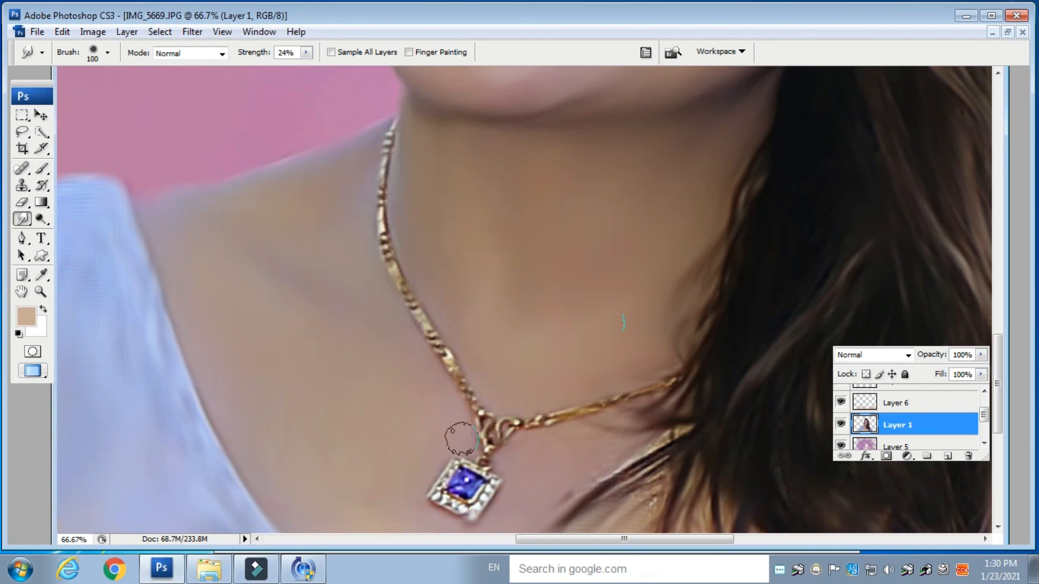
pyautogui.moveTo(352, 412); pyautogui.dragTo(279, 148)
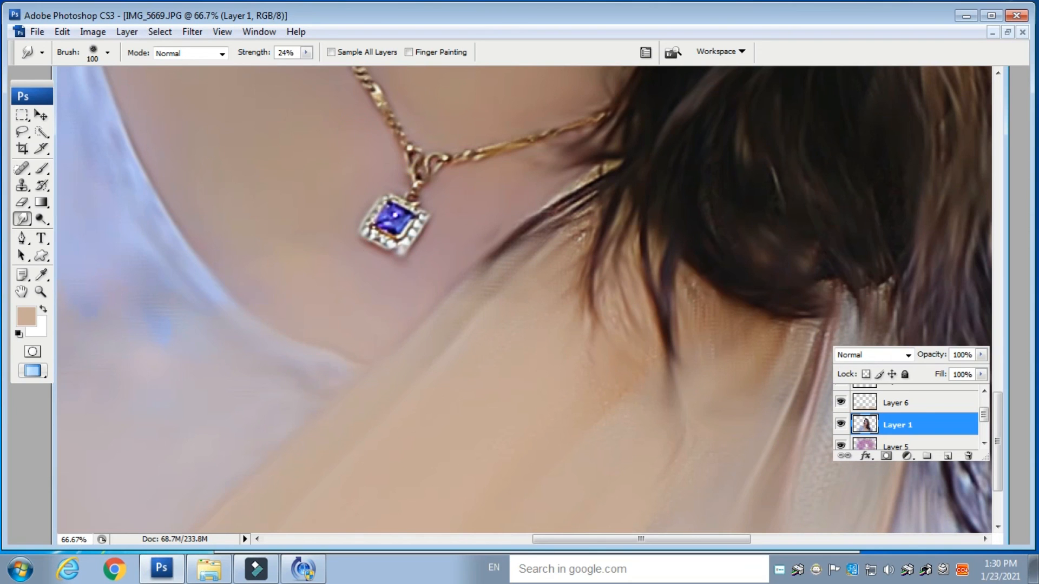
pyautogui.moveTo(470, 110); pyautogui.dragTo(287, 280)
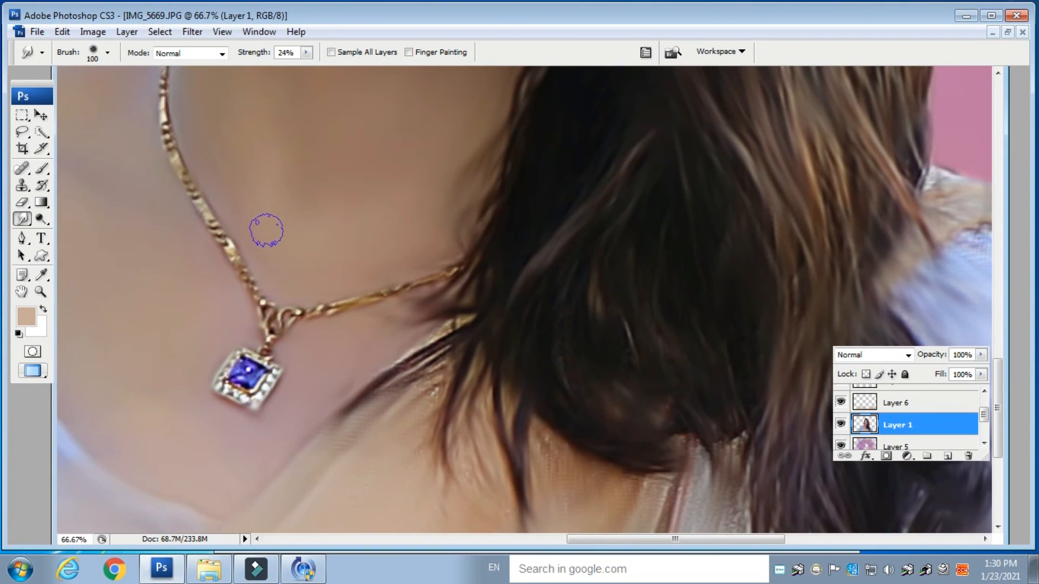
pyautogui.hotkey('ctrl', '-')
pyautogui.hotkey('ctrl', '-')
pyautogui.hotkey('ctrl', '-')
pyautogui.hotkey('ctrl', '-')
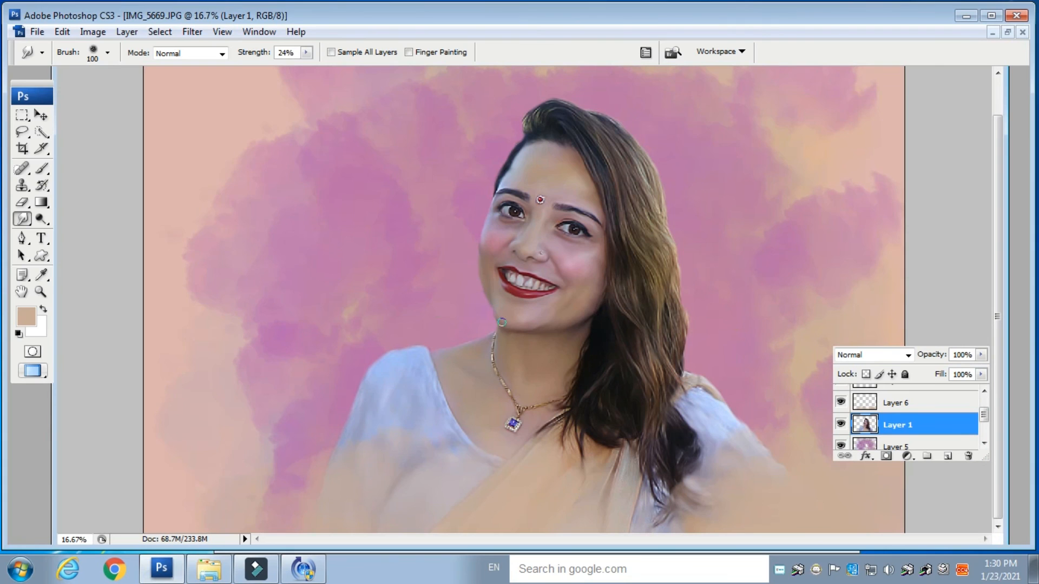
pyautogui.hotkey('ctrl', '-')
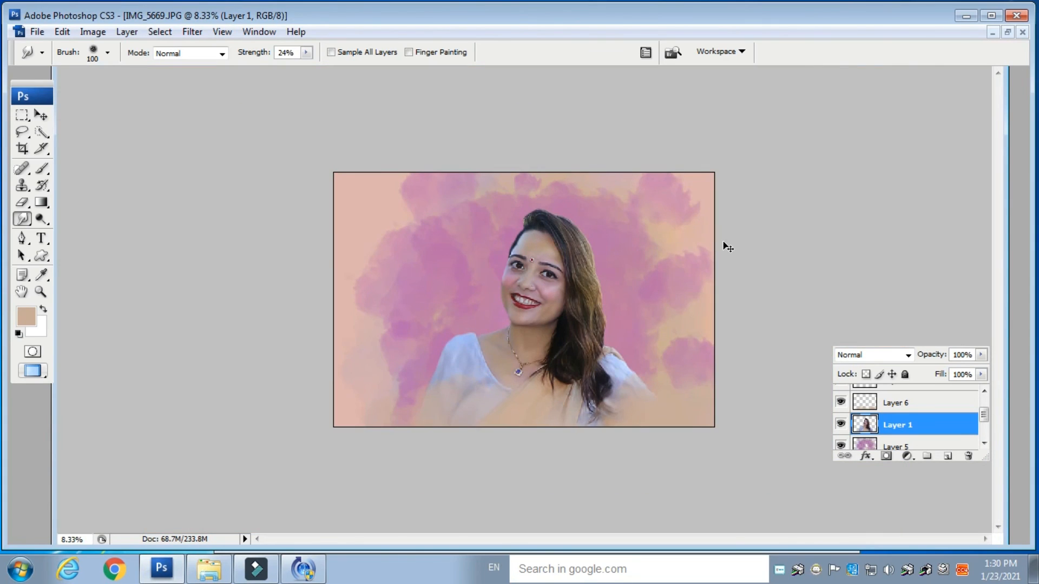
# - Apply Levels to the portrait layer with input black at 14 and white at 225
pyautogui.hotkey('ctrl', '+')
pyautogui.hotkey('ctrl', '+')
pyautogui.hotkey('ctrl', '+')
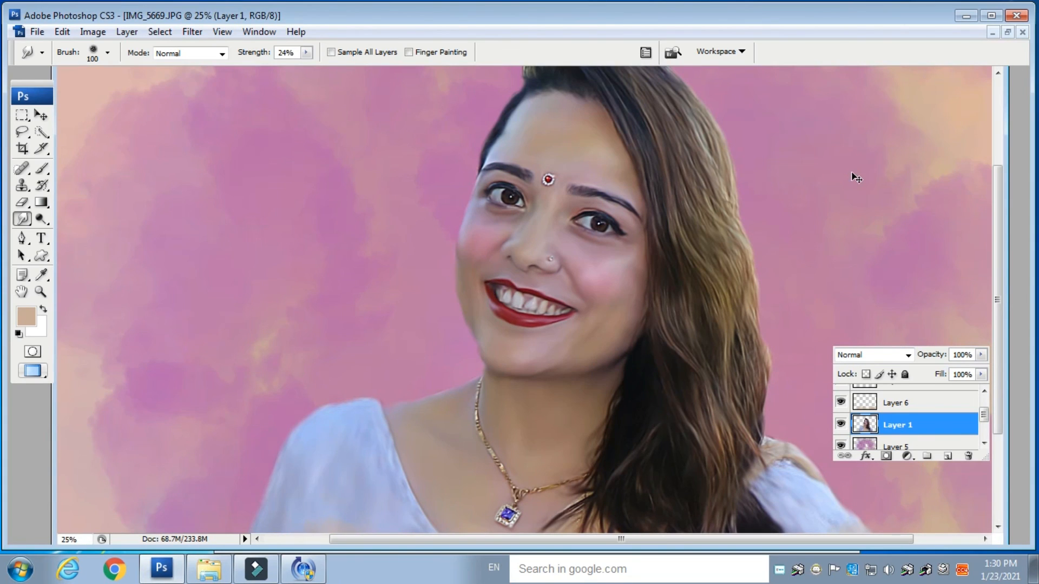
pyautogui.hotkey('ctrl', 'l')
pyautogui.moveTo(969, 415); pyautogui.dragTo(962, 419)
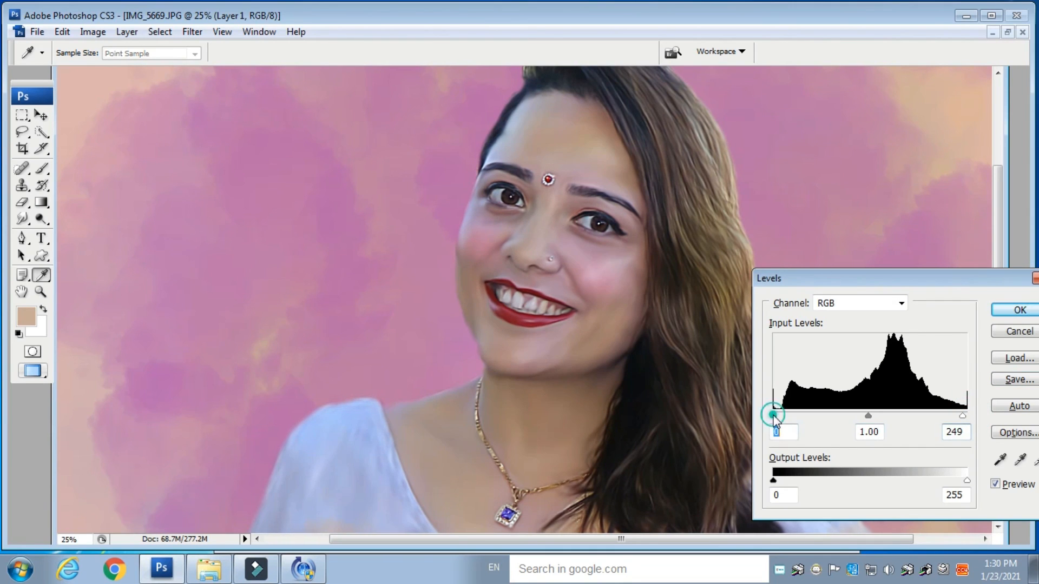
pyautogui.moveTo(773, 416); pyautogui.dragTo(790, 418)
pyautogui.moveTo(961, 420); pyautogui.dragTo(944, 419)
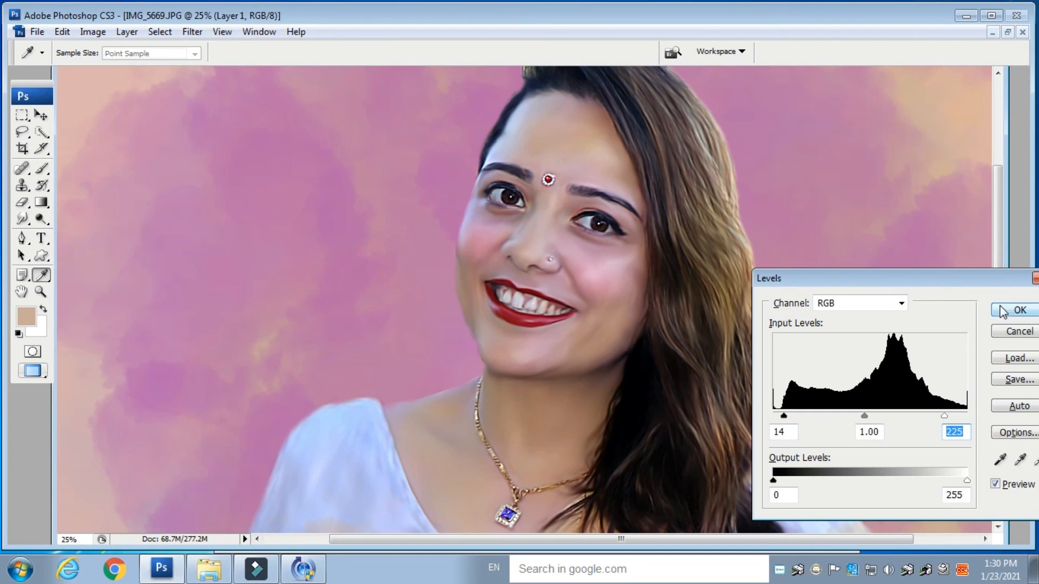
pyautogui.hotkey('ctrl', '-')
pyautogui.hotkey('ctrl', '-')
pyautogui.click(1013, 310)
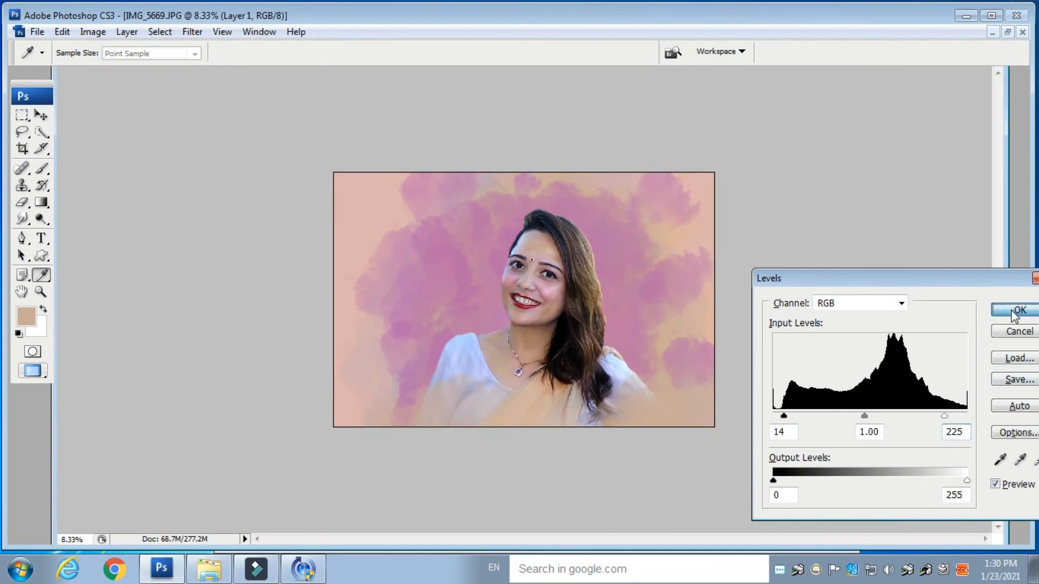
# - Merge all visible layers into a single layer
pyautogui.press('r')
pyautogui.hotkey('ctrl', '+')
pyautogui.hotkey('ctrl', '+')
pyautogui.hotkey('ctrl', '+')
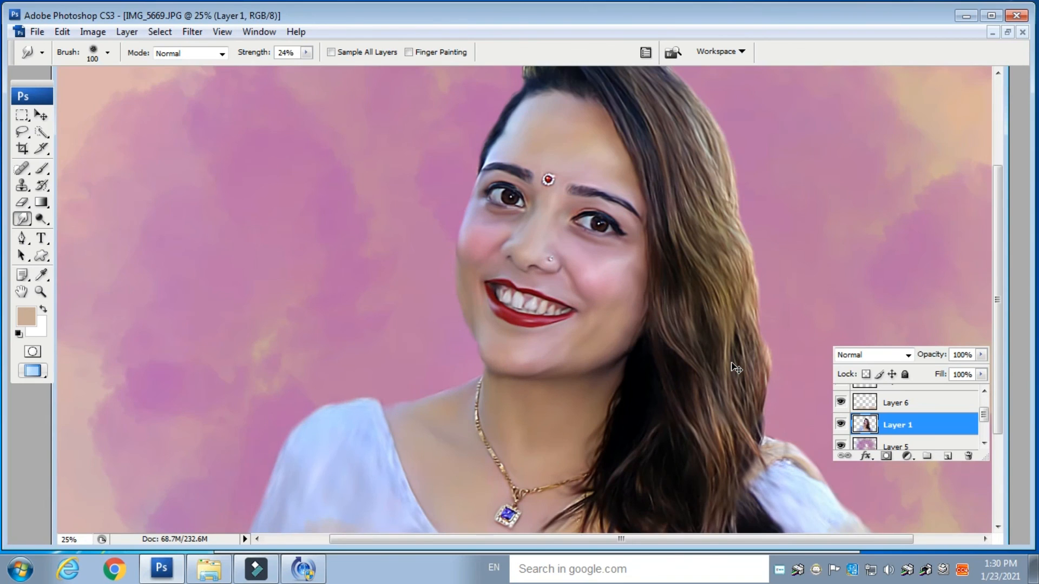
pyautogui.hotkey('ctrl', '+')
pyautogui.hotkey('ctrl', '+')
pyautogui.hotkey('ctrl', '-')
pyautogui.hotkey('ctrl', '-')
pyautogui.hotkey('ctrl', '-')
pyautogui.hotkey('ctrl', '-')
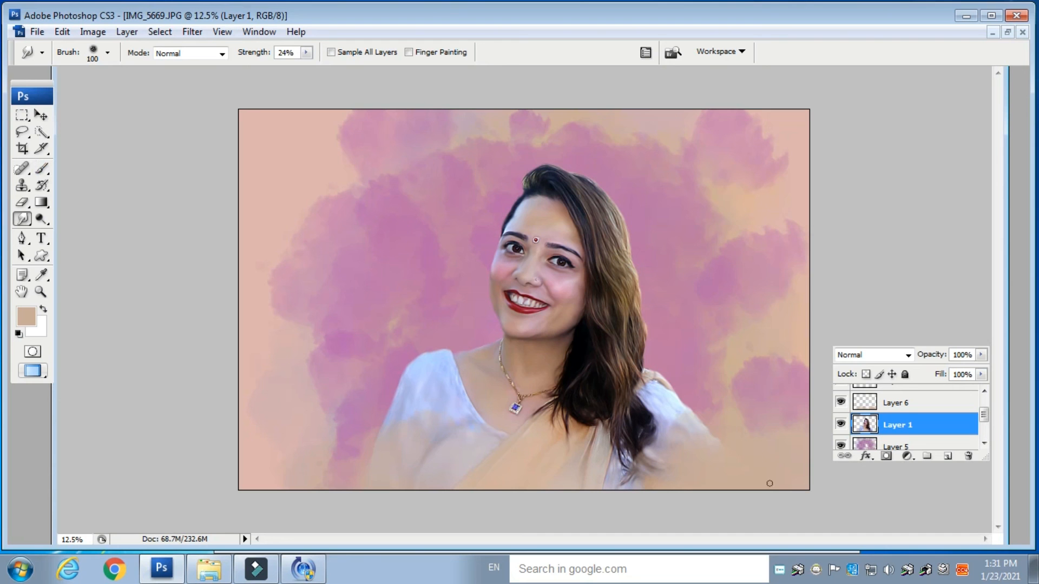
pyautogui.hotkey('ctrl', 'shift', 'e')
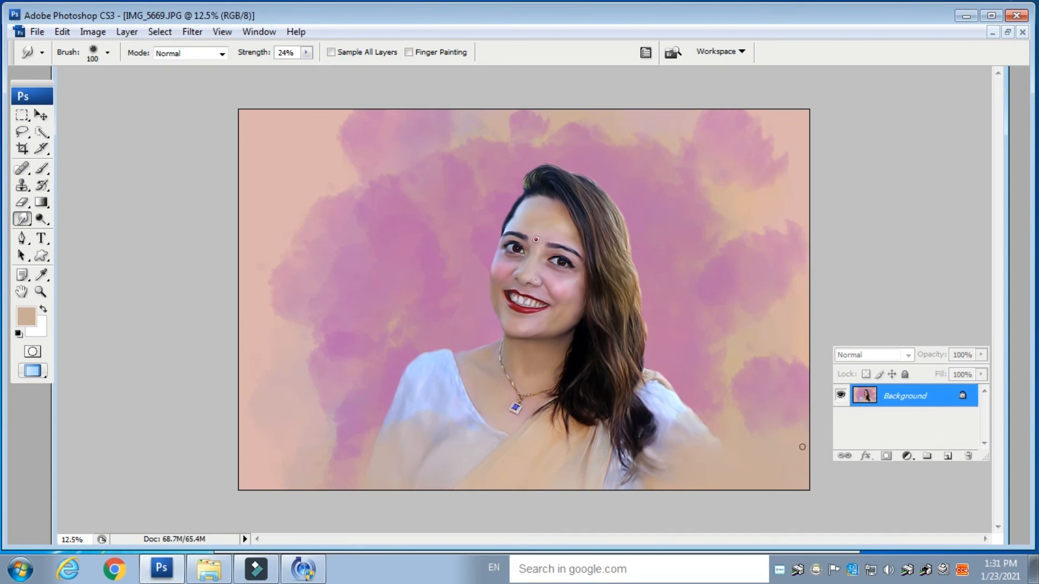